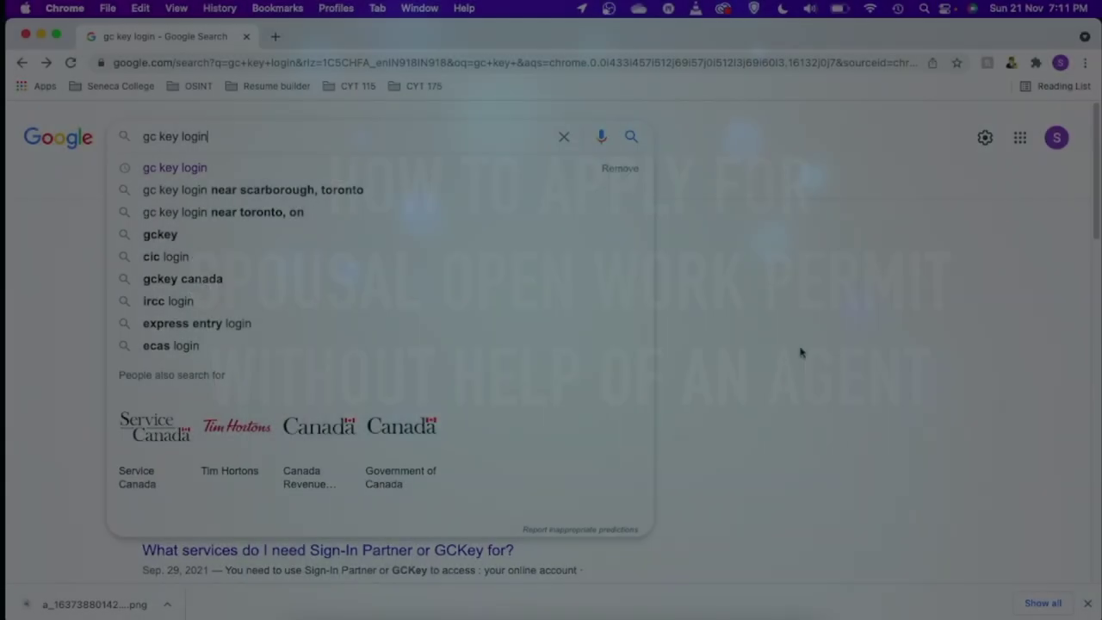
- Run the Google search for 'gc key login'
key("Return")
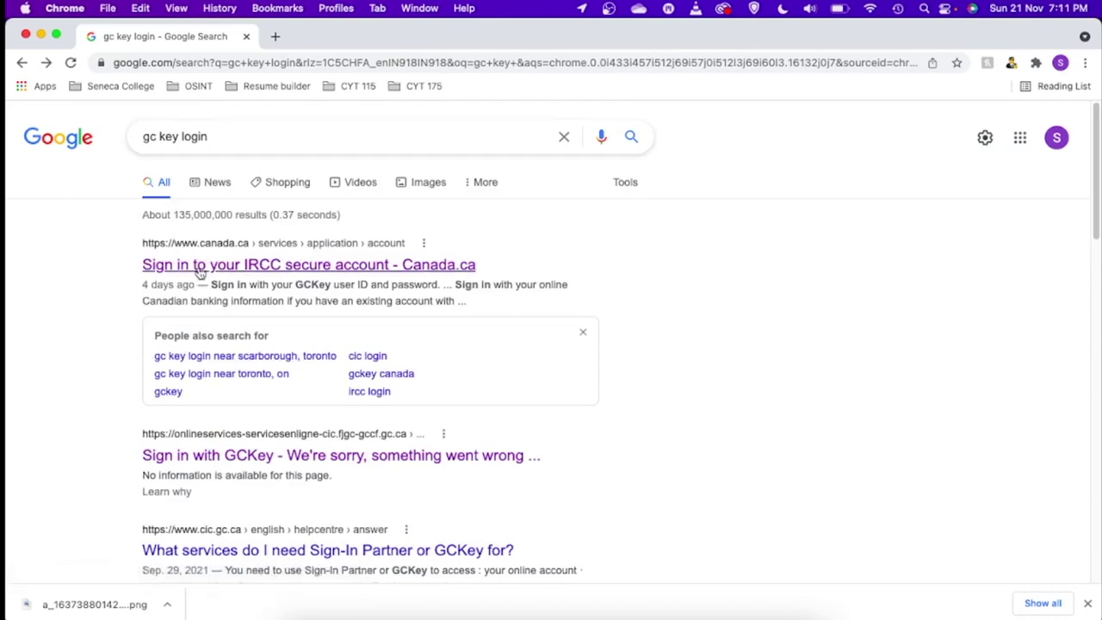
- Open the IRCC secure account sign-in result and choose Sign in with GCKey
left_click(290, 266)
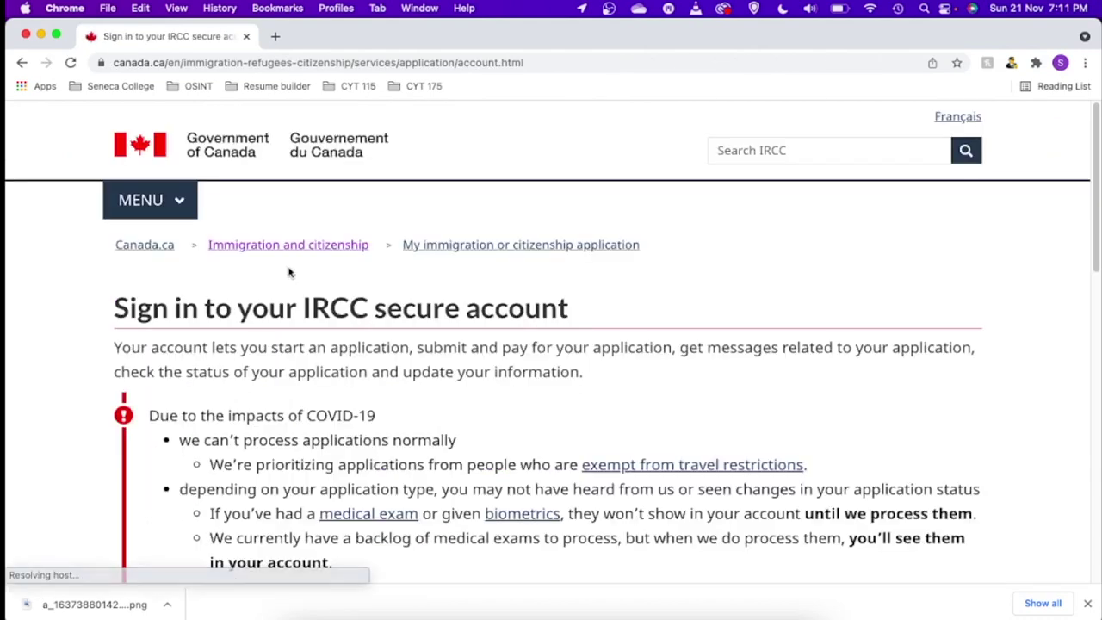
left_click_drag(1095, 230, 1095, 353)
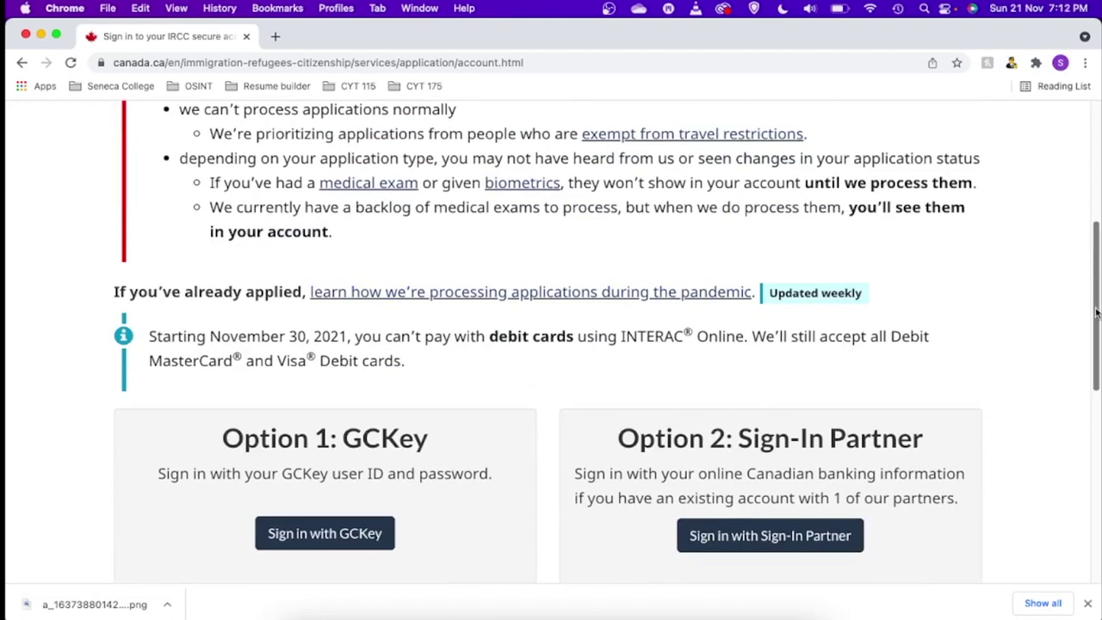
left_click_drag(1096, 314, 1094, 392)
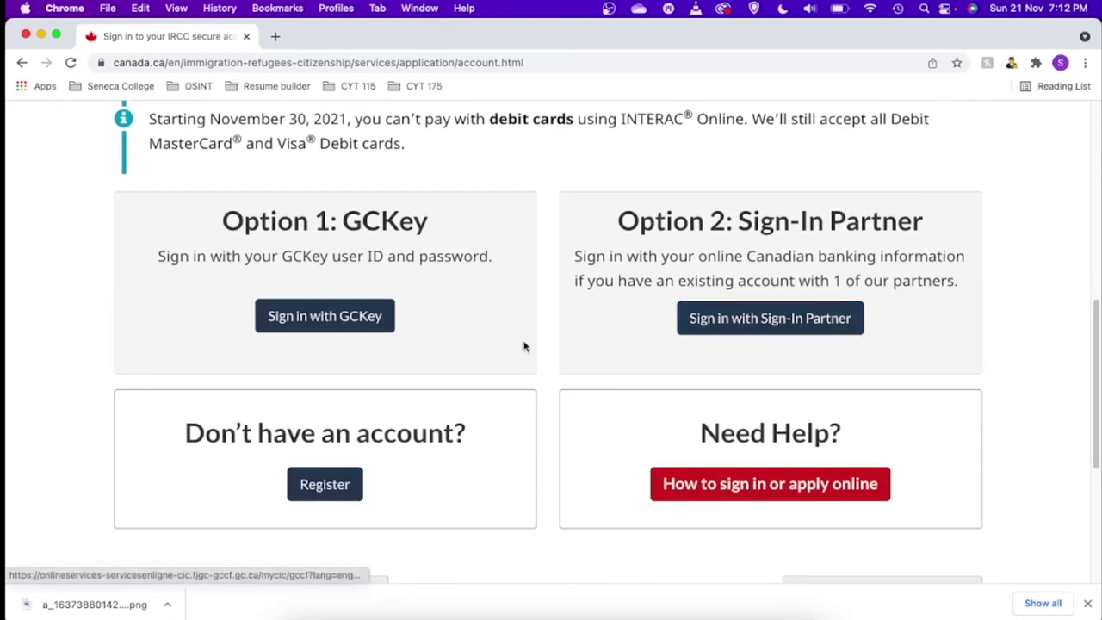
left_click(304, 319)
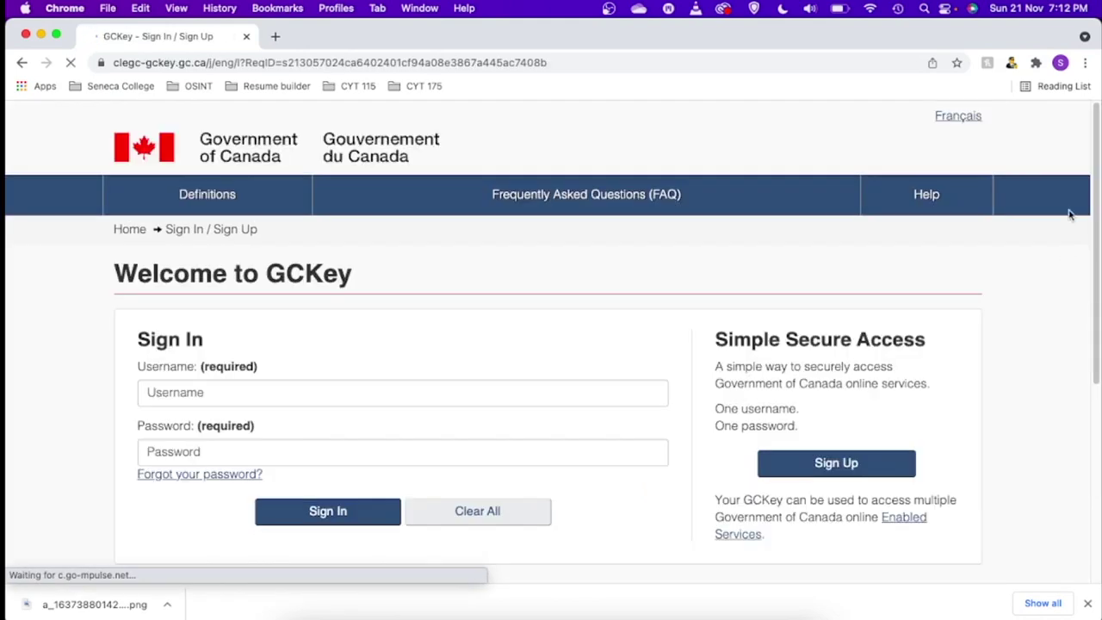
- Start a new GCKey sign-up and accept the terms and conditions
scroll(93, 307, "down", 2)
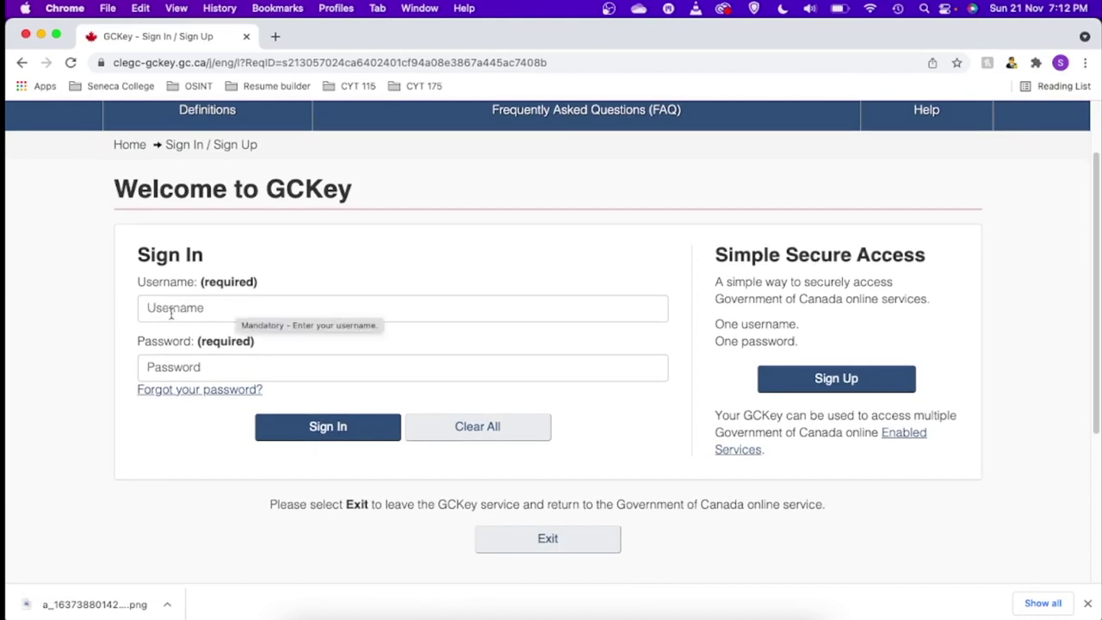
left_click(232, 309)
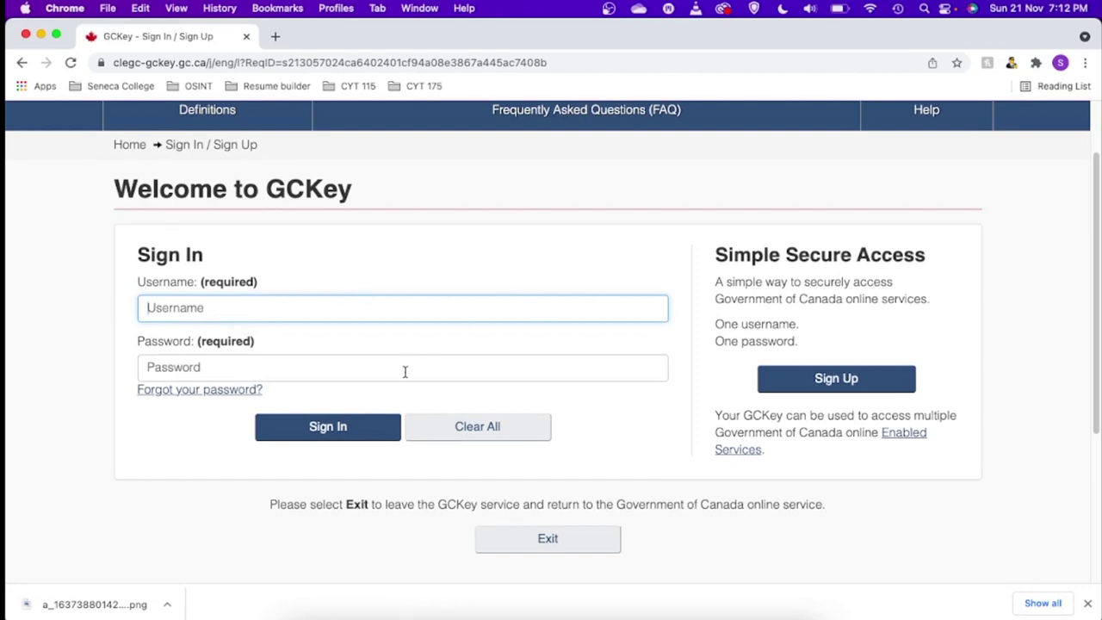
left_click(525, 375)
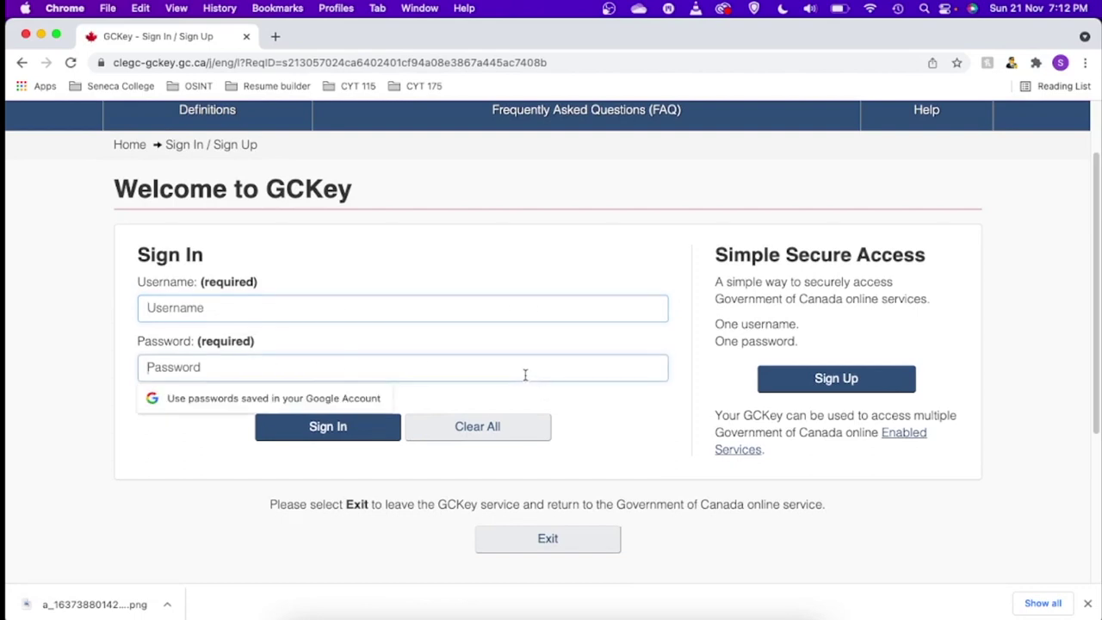
left_click(512, 310)
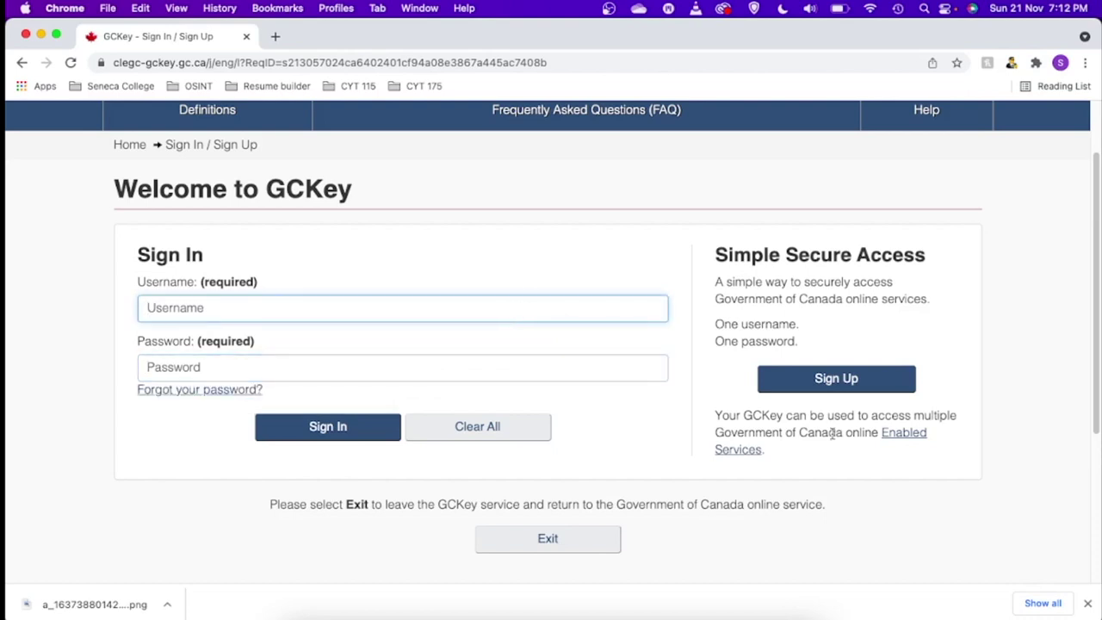
left_click(833, 383)
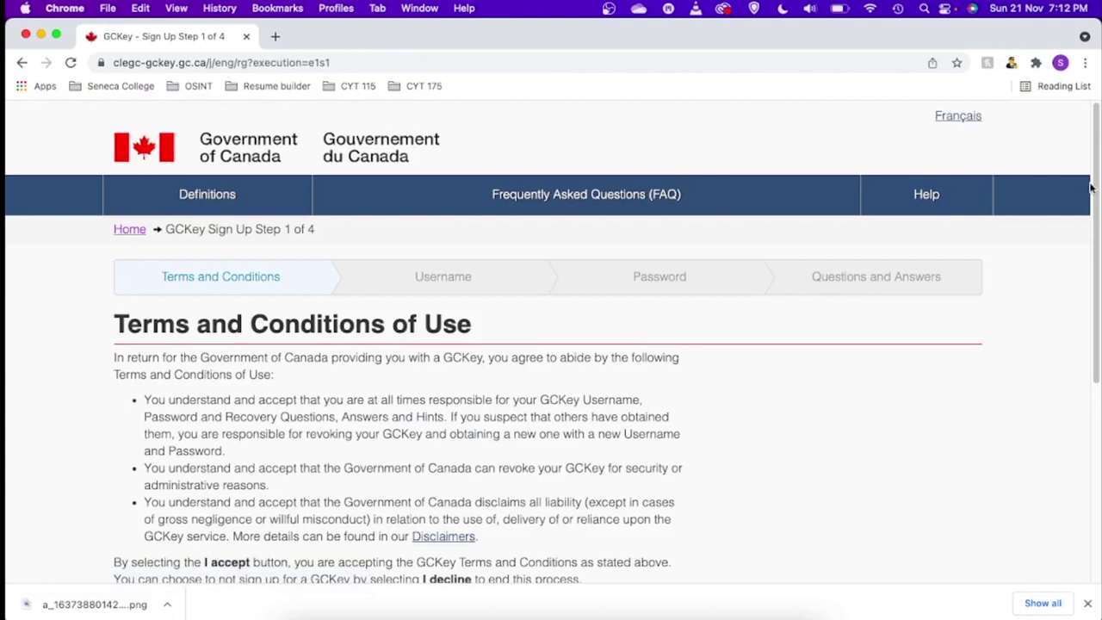
scroll(1096, 190, "down", 5)
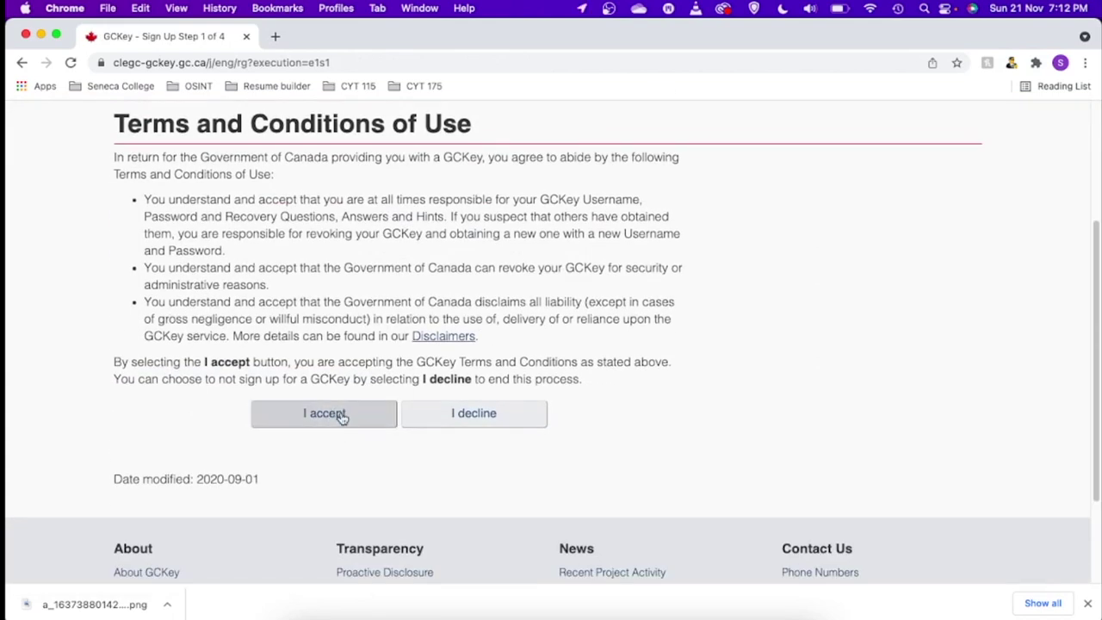
left_click(342, 416)
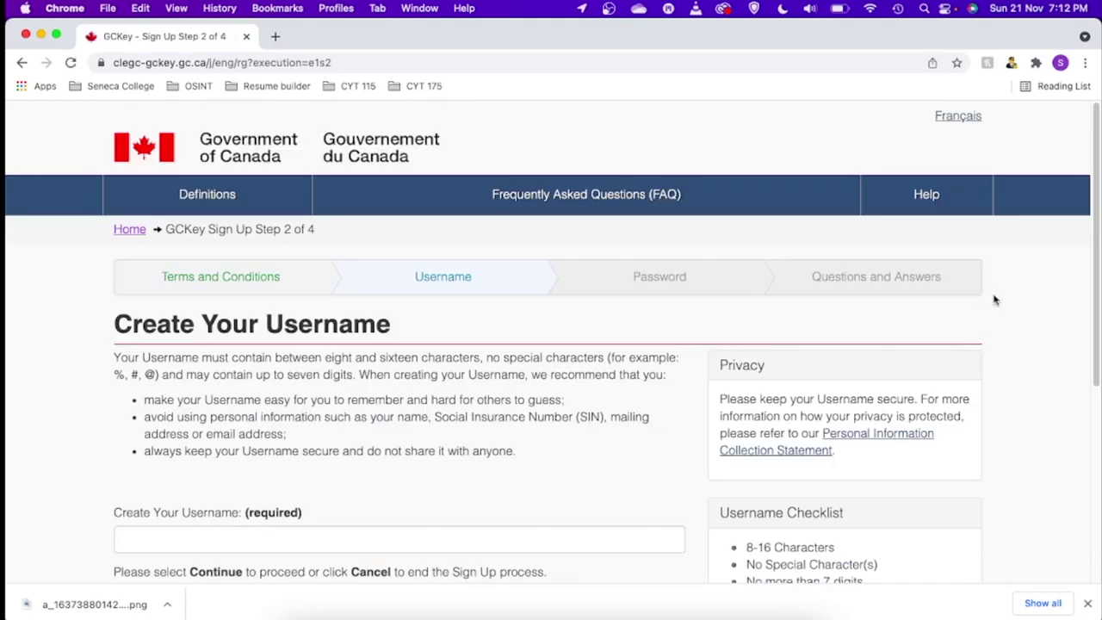
- Enter a new GCKey username and continue to the password step
left_click_drag(1098, 246, 1098, 320)
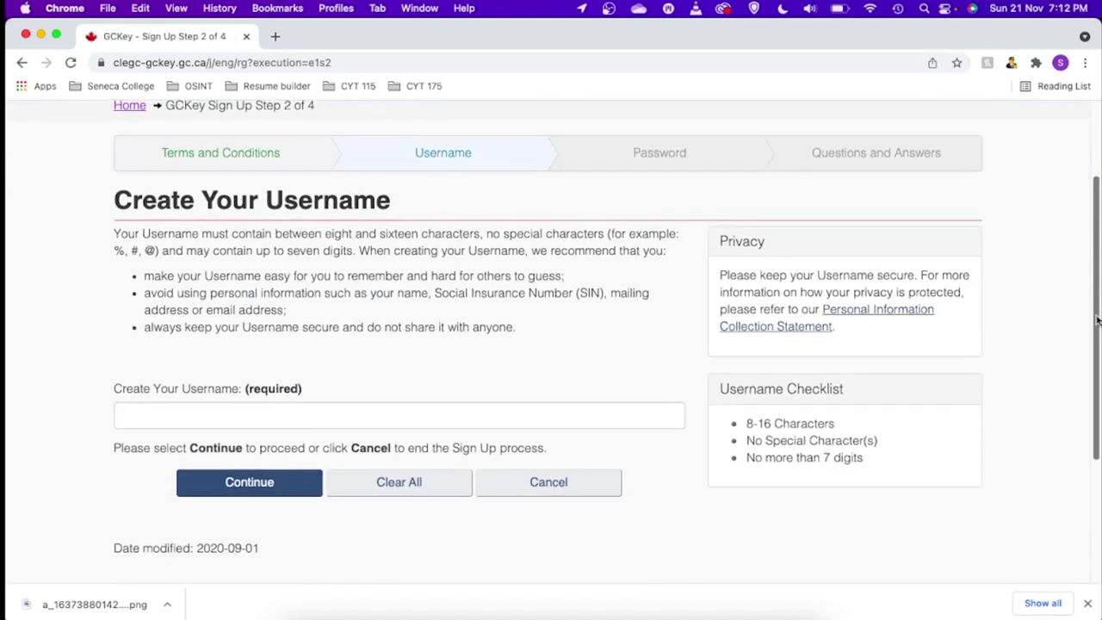
left_click(269, 414)
type("sowp_demo")
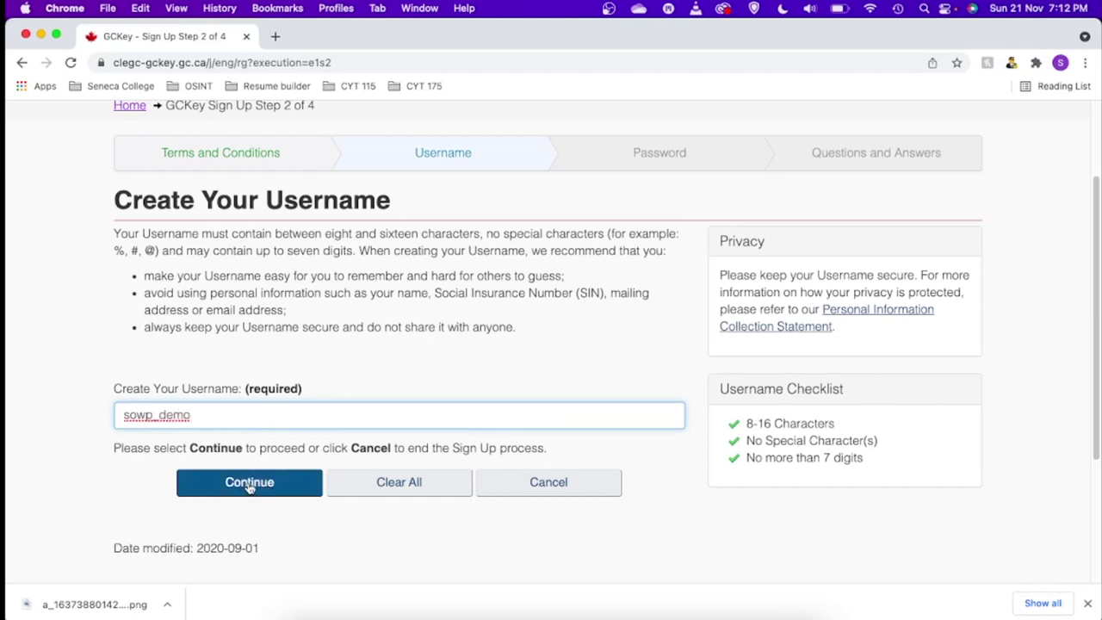
left_click(249, 485)
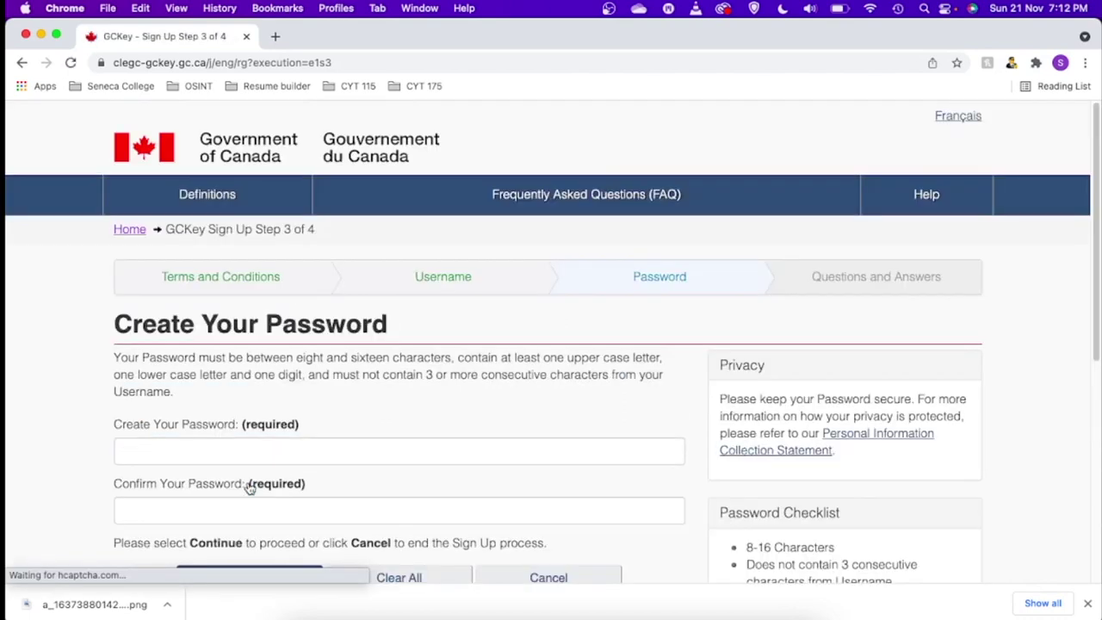
- Enter the new account password and paste it into the confirmation field so every checklist rule passes
left_click(239, 446)
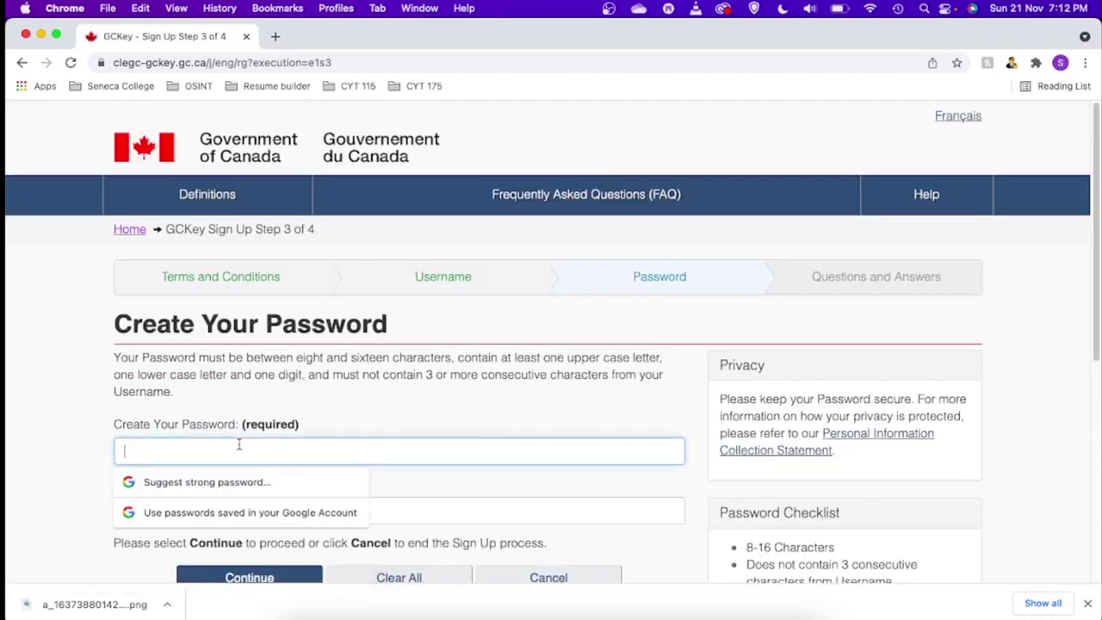
type("S")
key("BackSpace")
left_click_drag(1096, 338, 1064, 412)
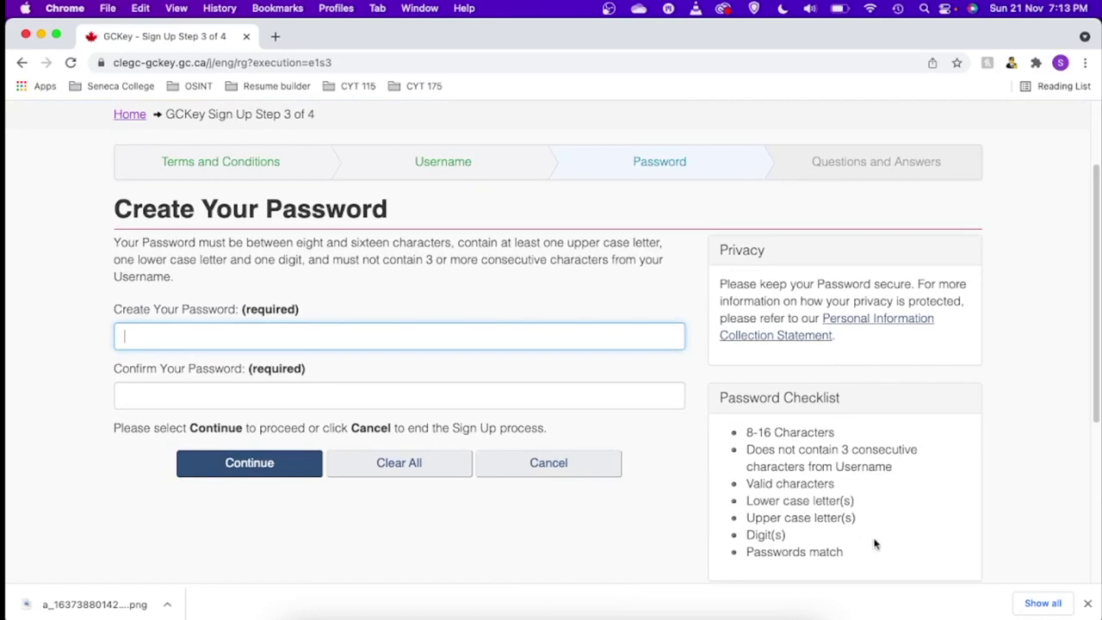
left_click(233, 341)
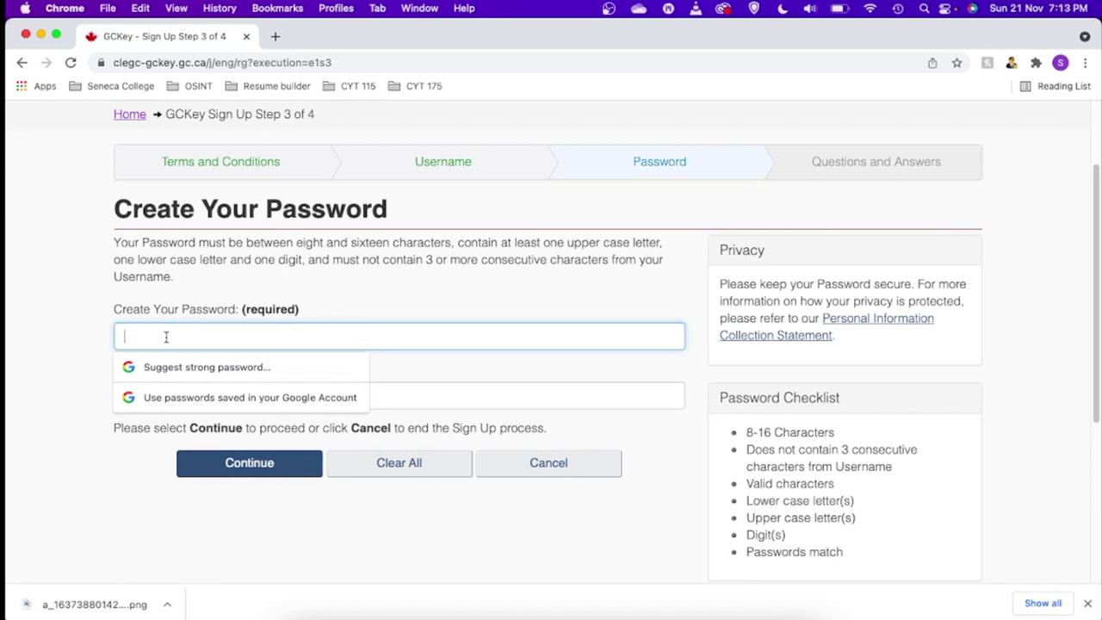
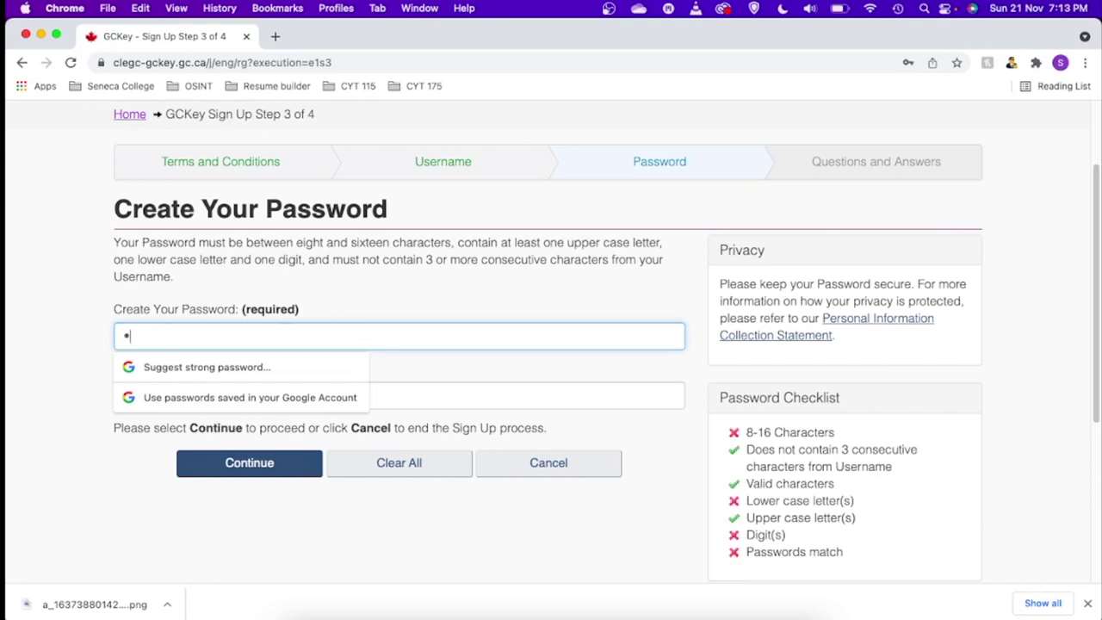
left_click(419, 395)
key("super+v")
type("1")
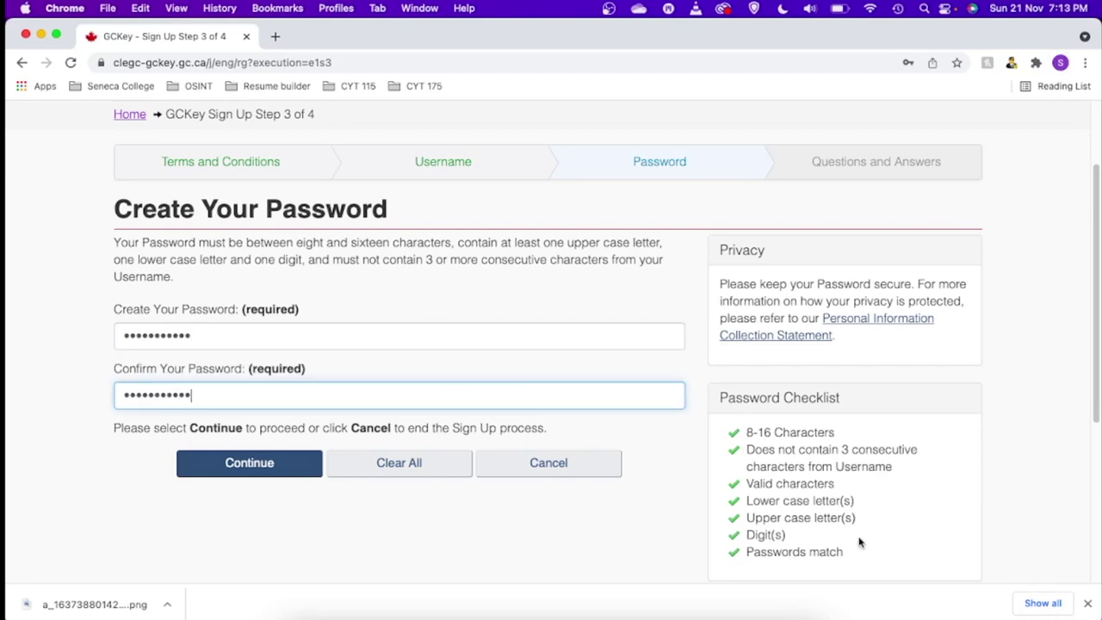
scroll(1094, 342, "down", 2)
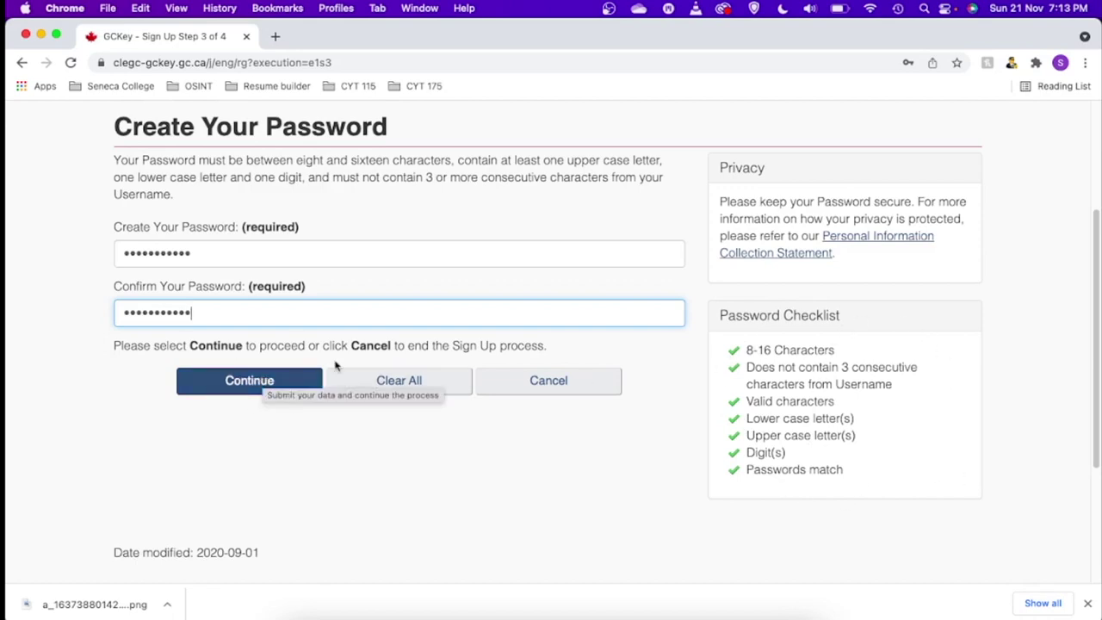
- Submit the password, decline the browser's save prompt, and pick the first pet's name recovery question
left_click(245, 387)
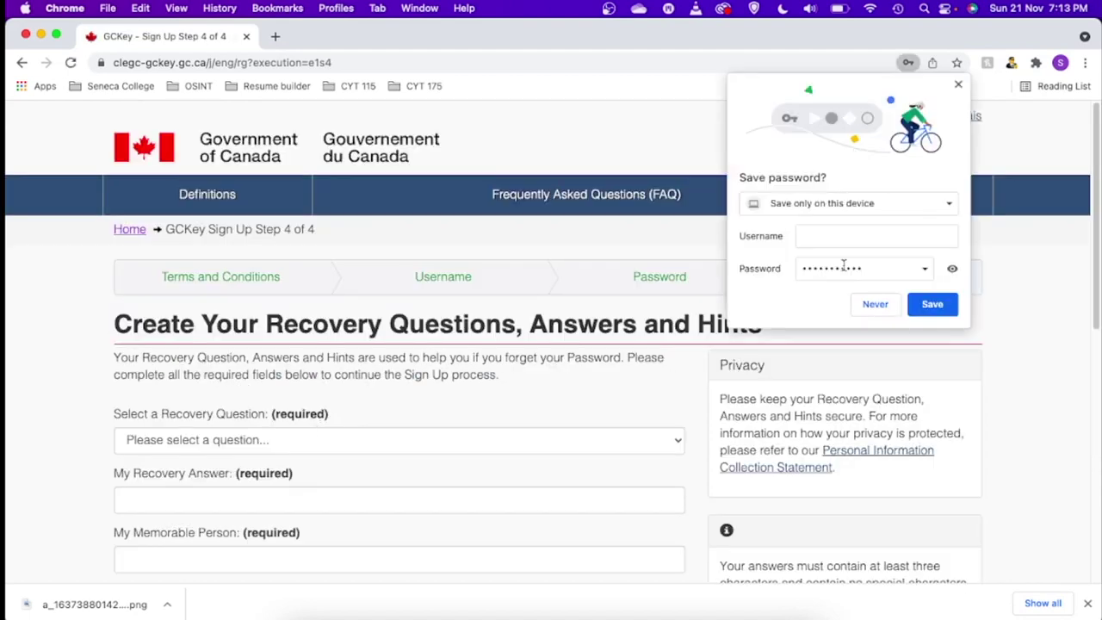
left_click(871, 303)
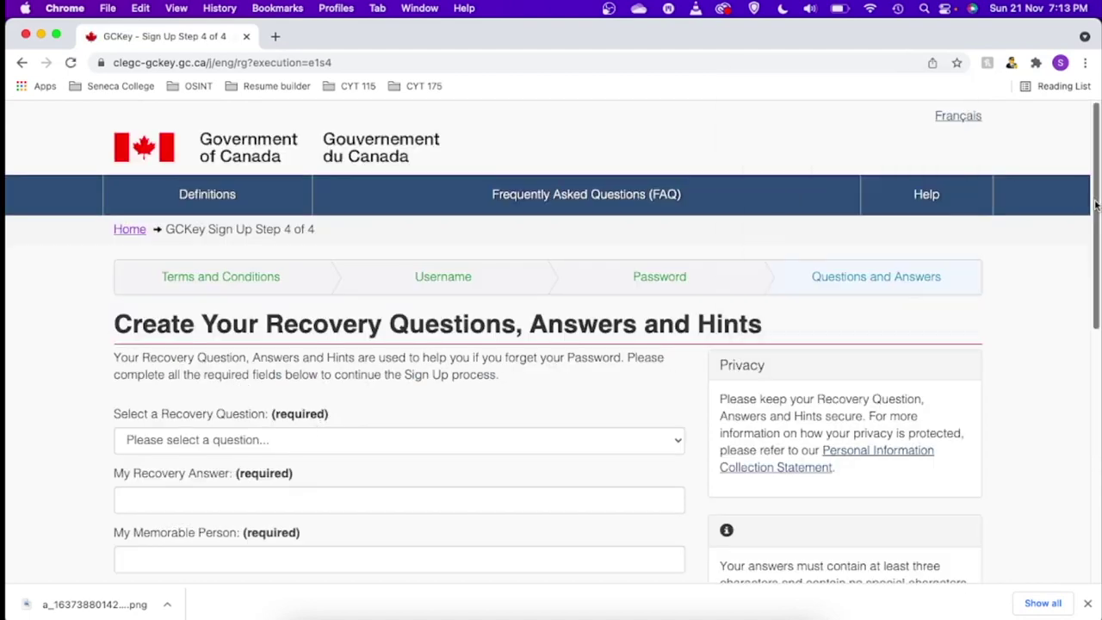
scroll(551, 345, "down", 4)
left_click(197, 276)
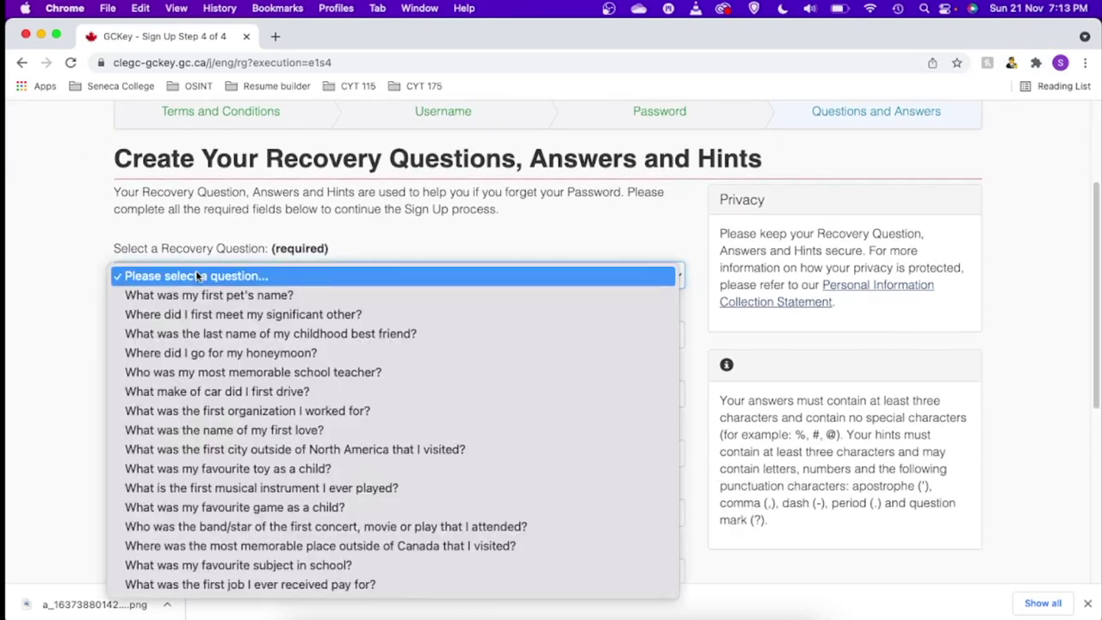
left_click(252, 298)
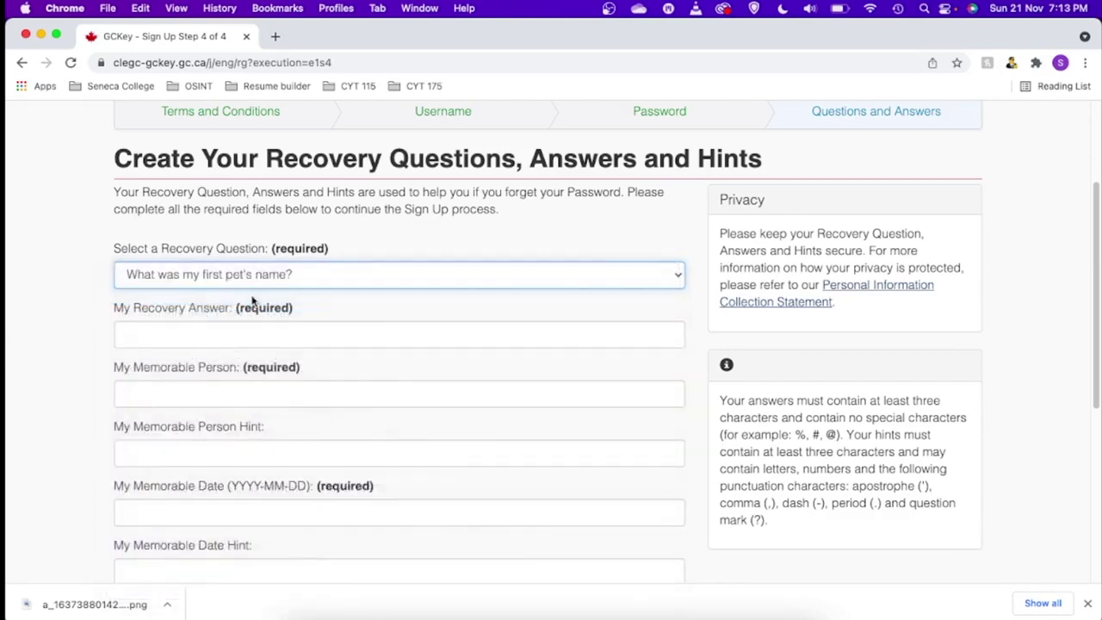
- Fill in the recovery answer, memorable person, its hint and the memorable date, then finish sign-up
left_click(197, 339)
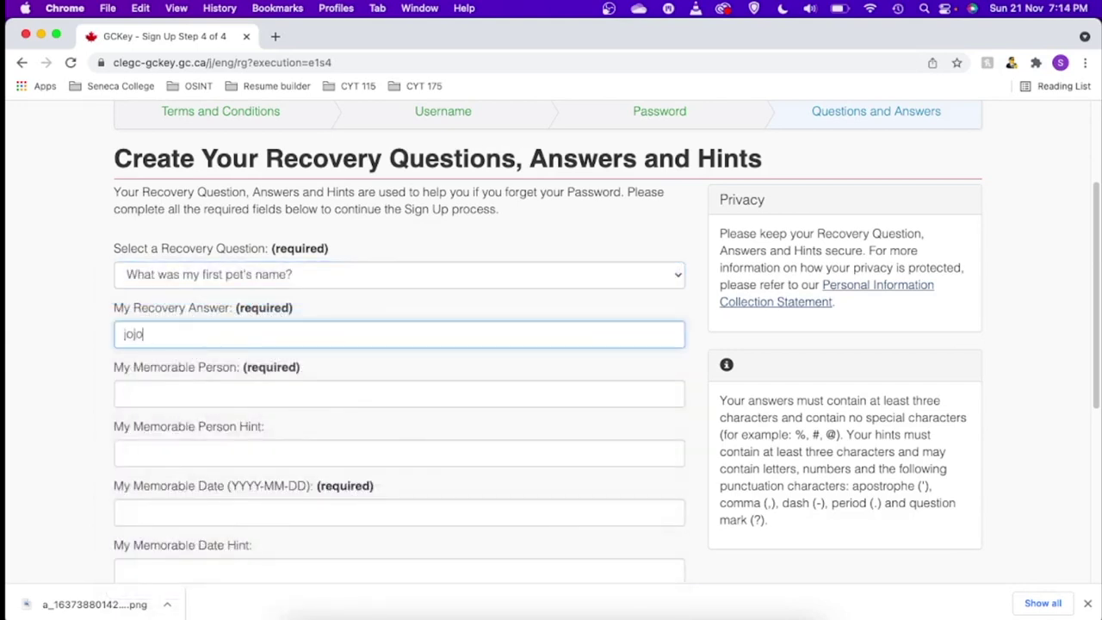
left_click(192, 397)
scroll(193, 397, "down", 3)
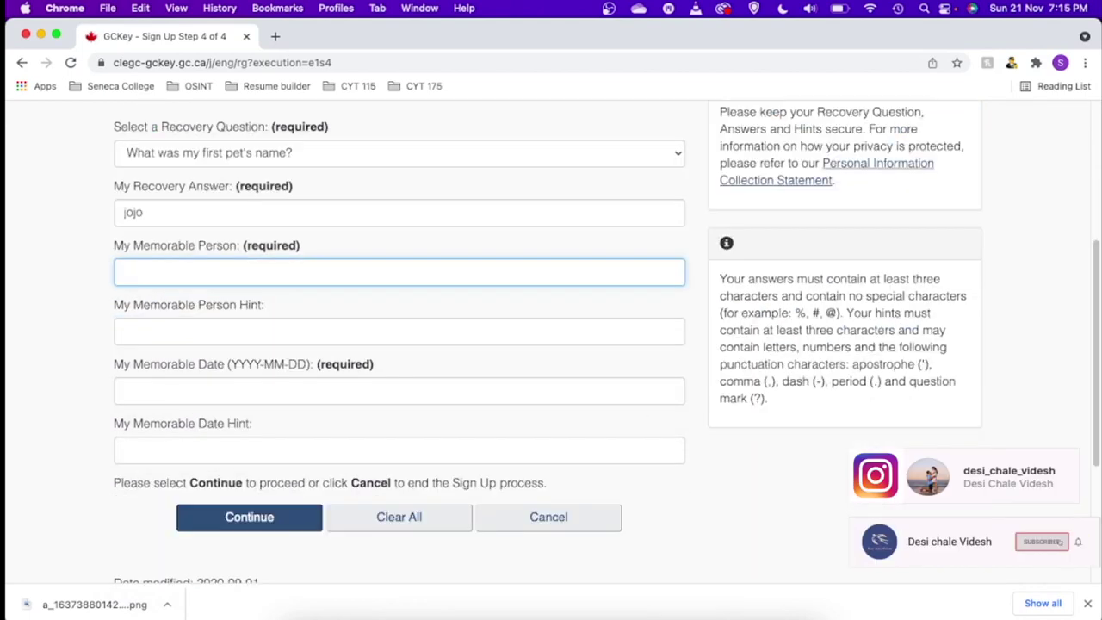
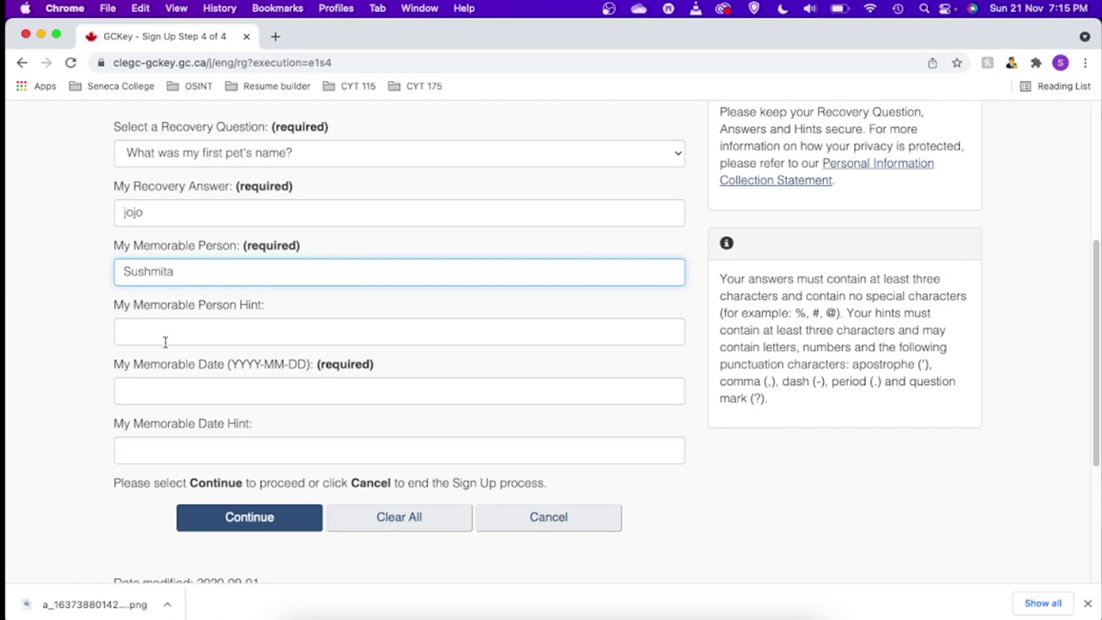
left_click(165, 342)
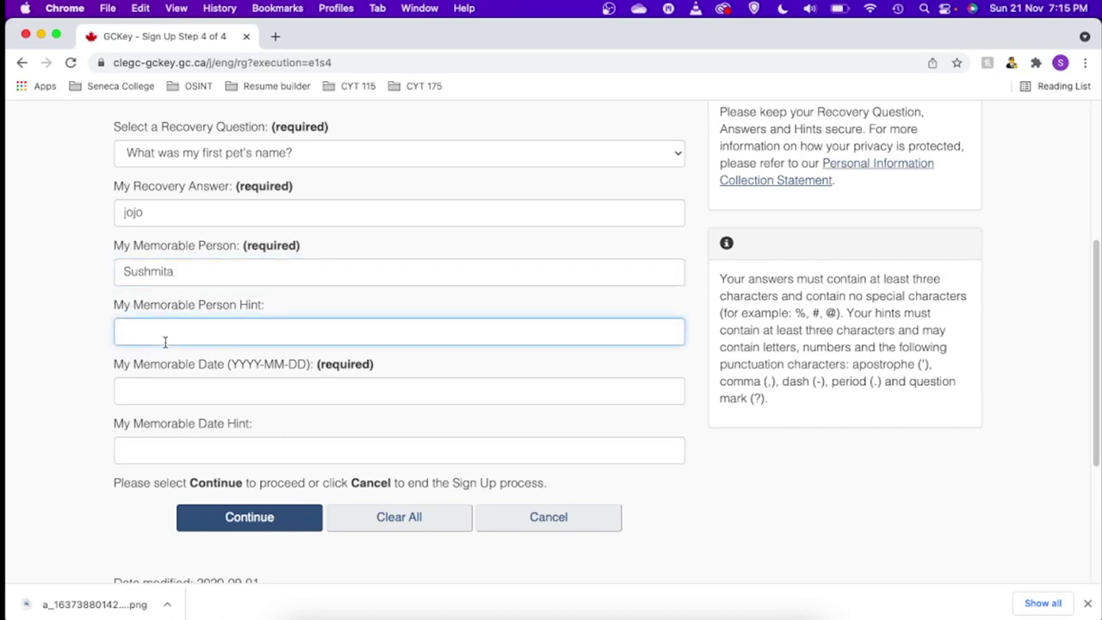
left_click(158, 398)
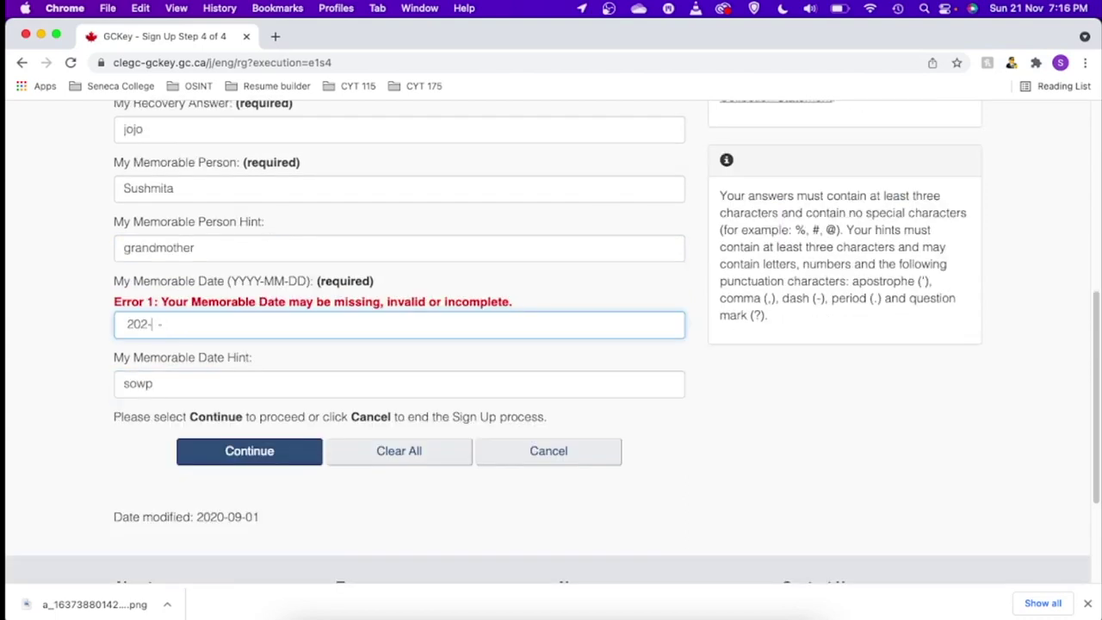
key("BackSpace")
key("BackSpace")
key("BackSpace")
left_click(270, 456)
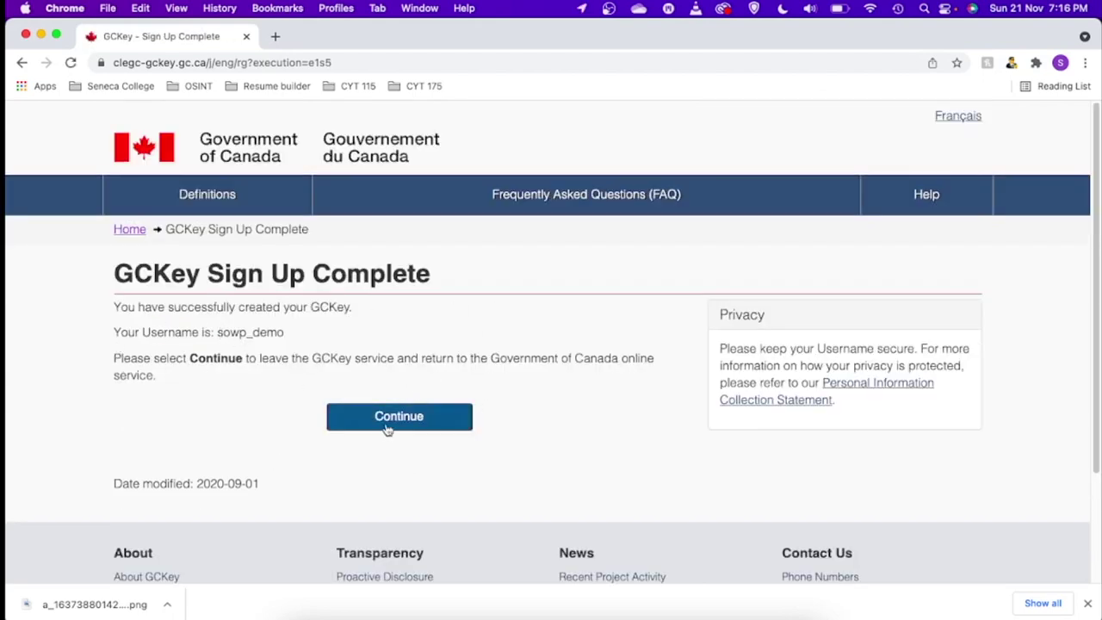
- Continue from GCKey back to IRCC and accept the account terms and conditions
left_click(415, 419)
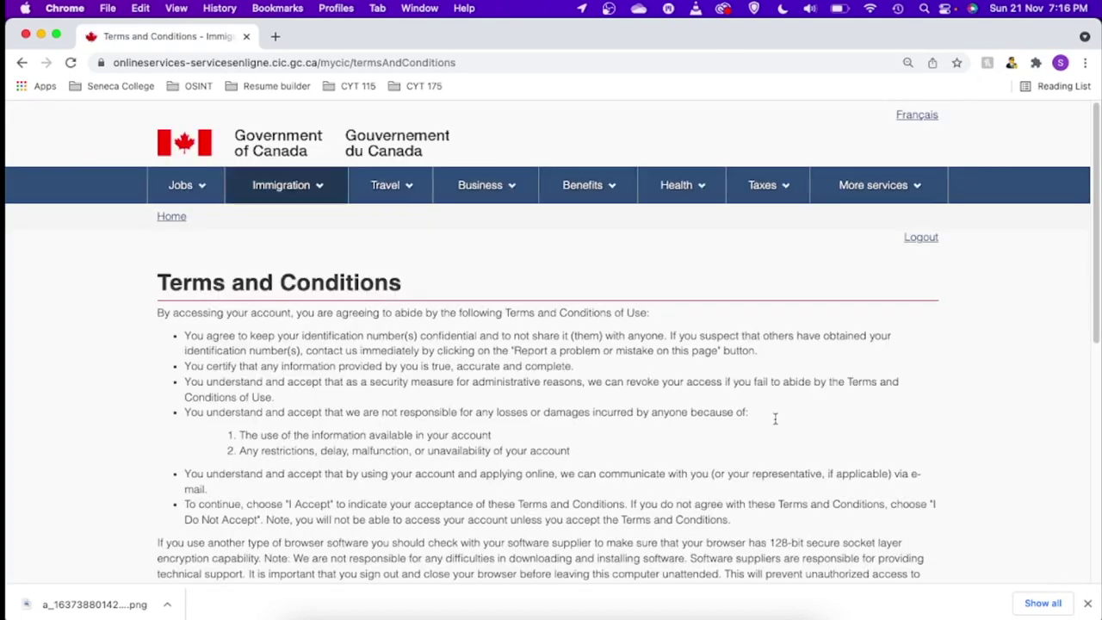
left_click_drag(1099, 301, 1065, 416)
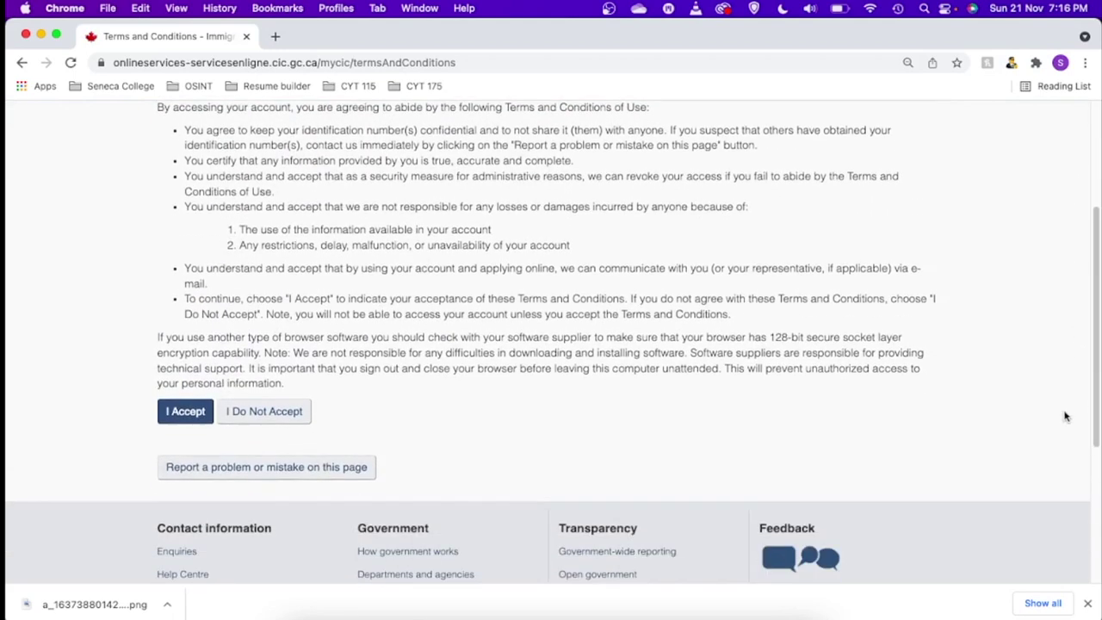
left_click(201, 419)
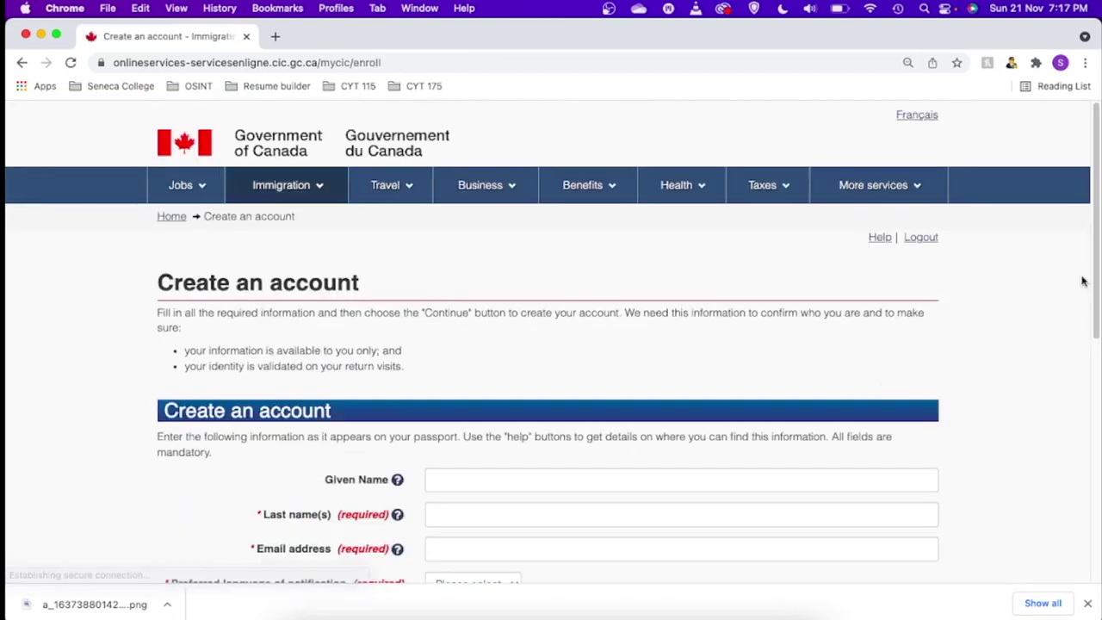
- Autofill the last name and contact's e-mail, choose English notifications, and submit the account details
scroll(1092, 254, "down", 4)
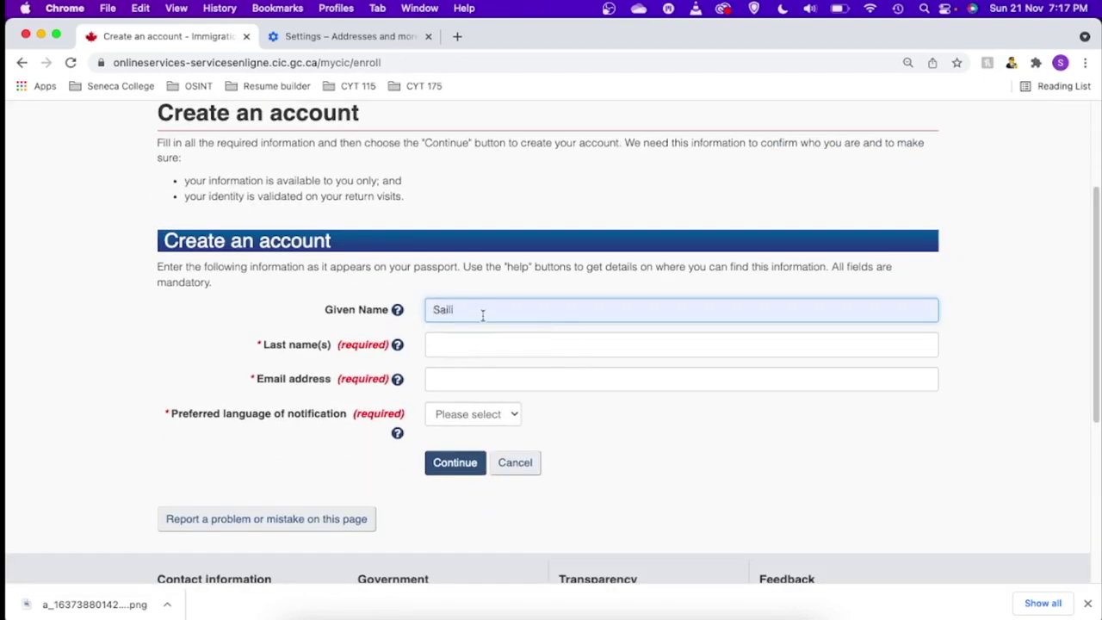
left_click(430, 341)
left_click(442, 377)
left_click(459, 379)
left_click(486, 412)
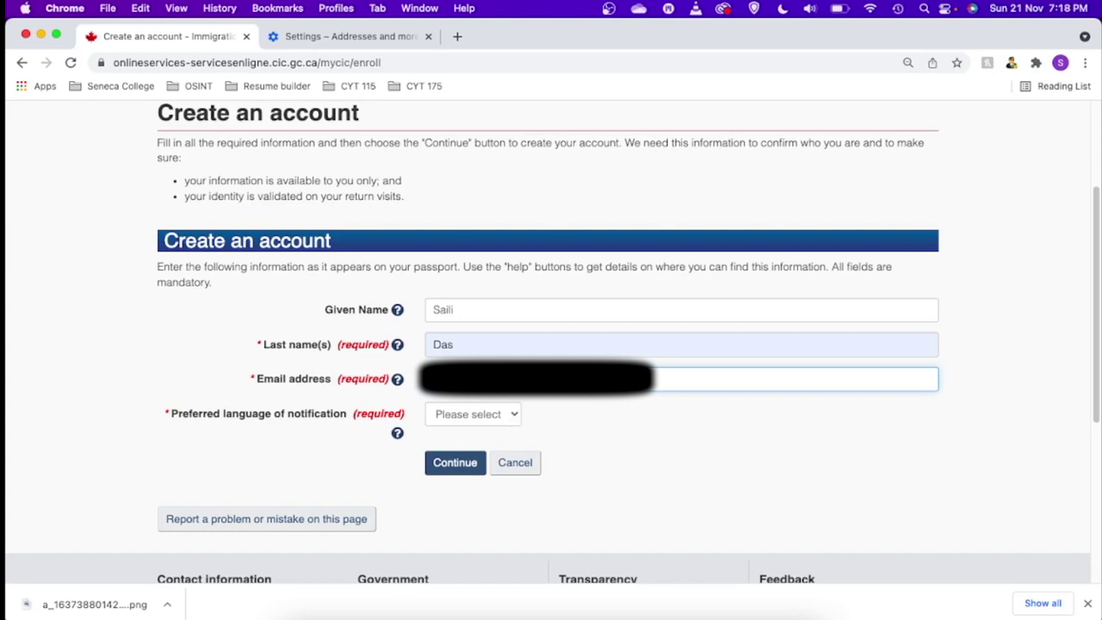
left_click(497, 418)
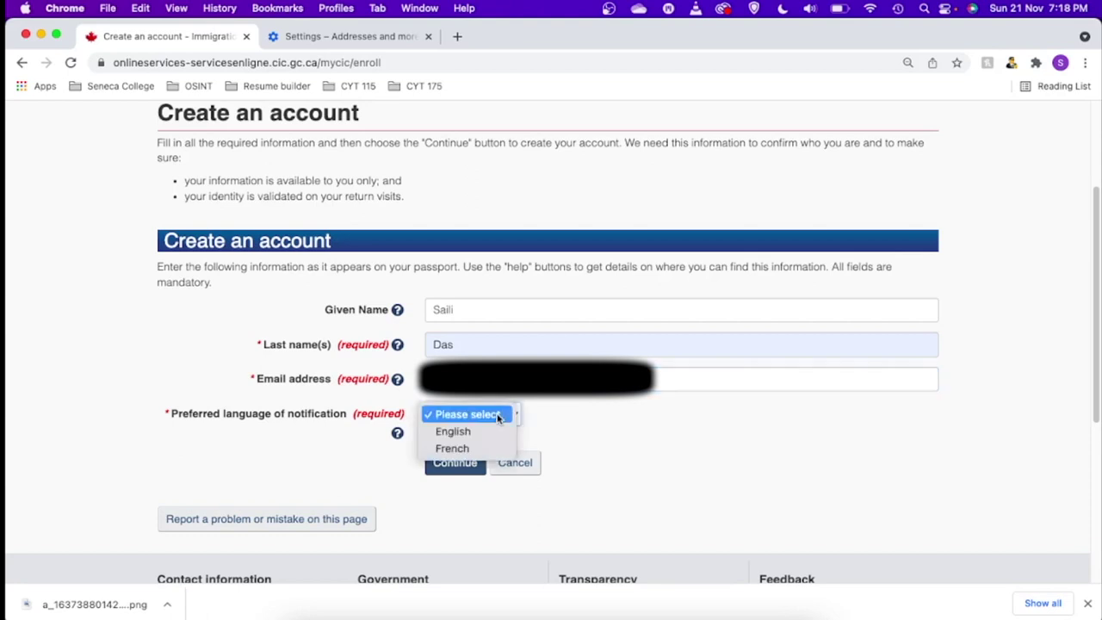
left_click(453, 433)
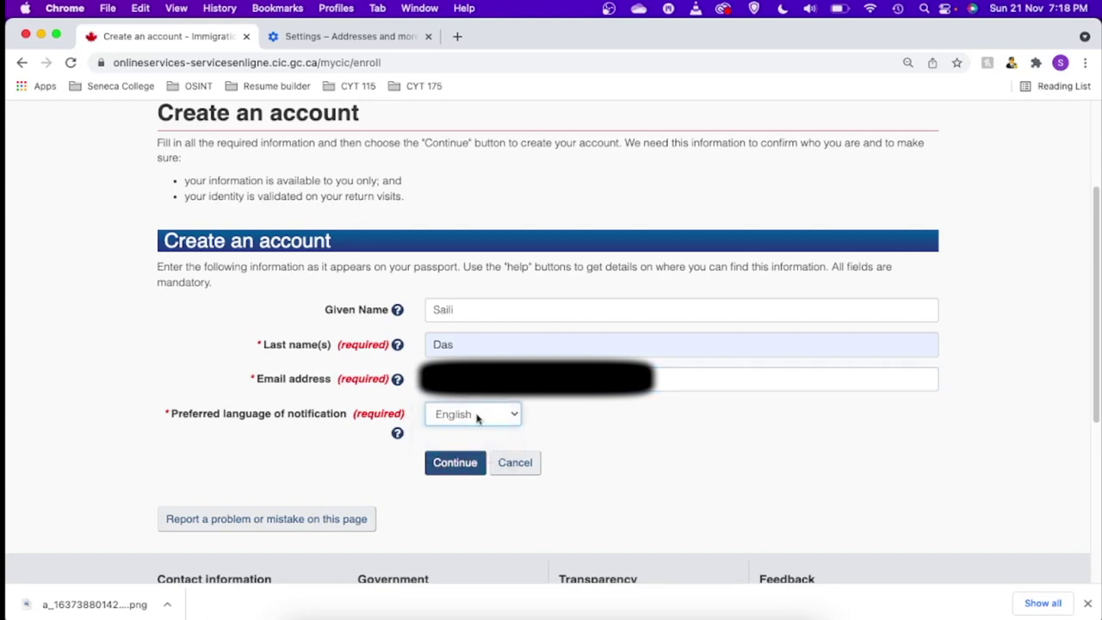
left_click(453, 467)
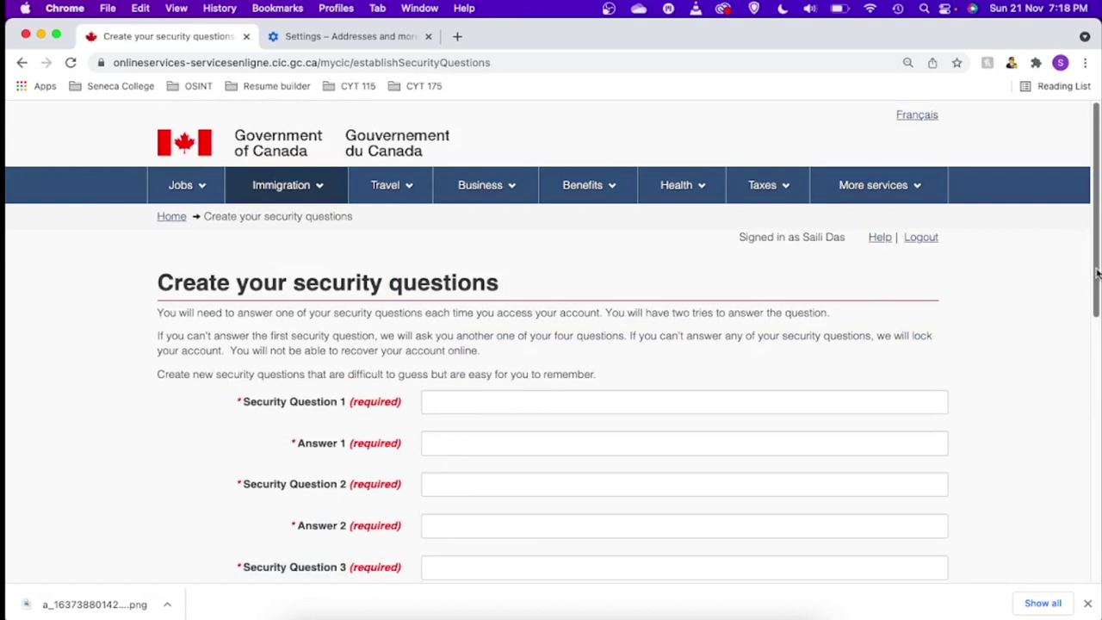
- Enter the first two security questions, 'what is your favourite color' and 'what is your favourite food', with answers
scroll(1097, 280, "down", 3)
left_click(507, 246)
key("Tab")
key("Tab")
left_click(483, 241)
type("what is your favourite color")
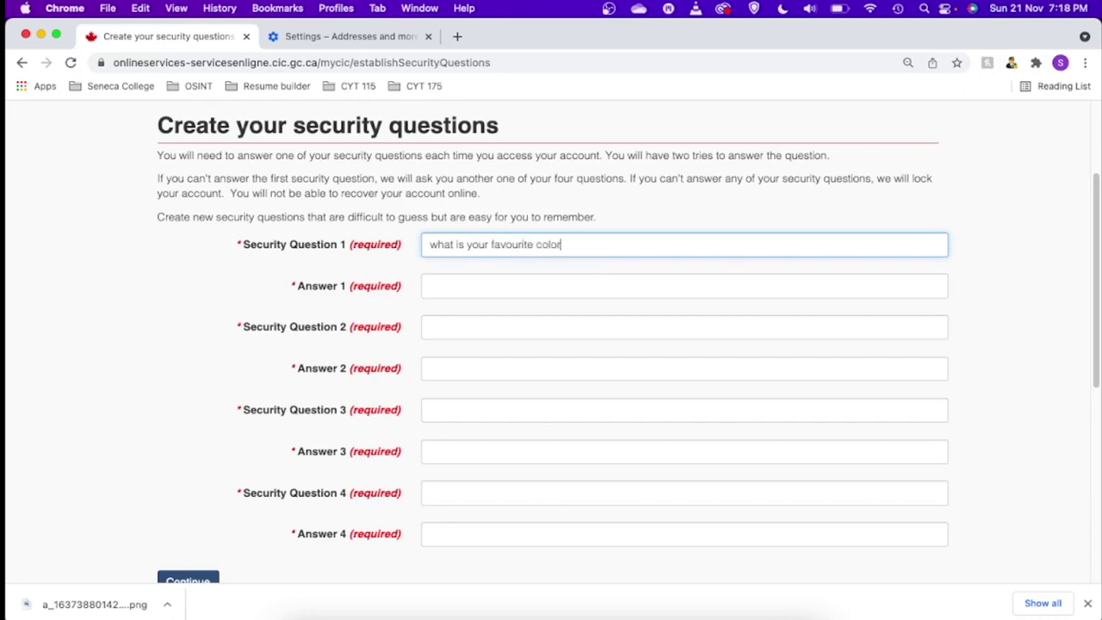
left_click(461, 289)
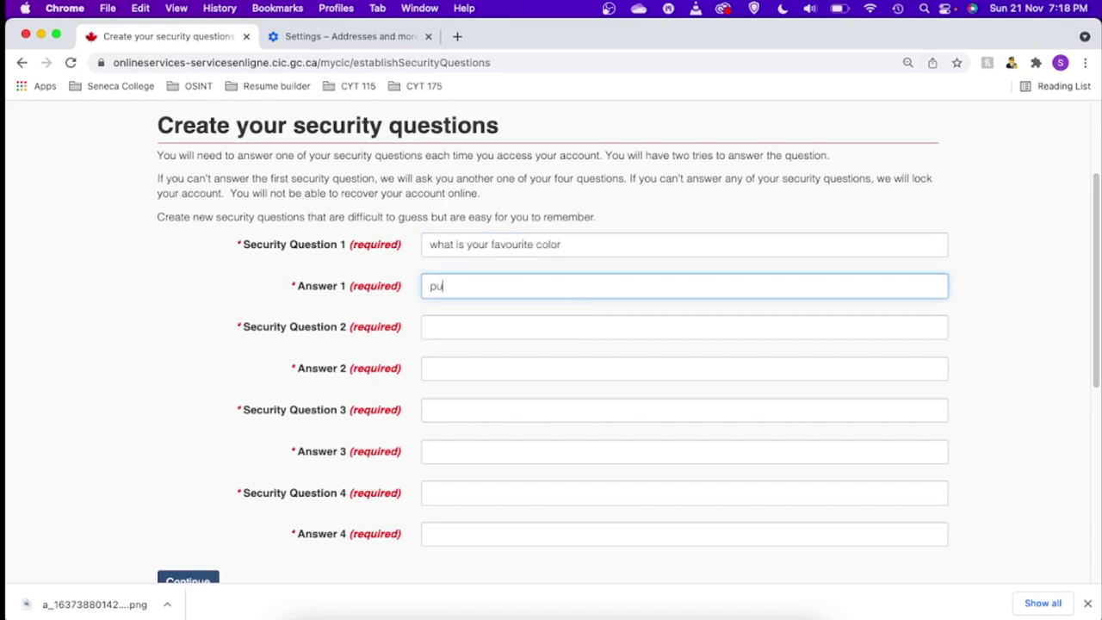
left_click(448, 331)
type("what is your favourite food")
left_click(445, 369)
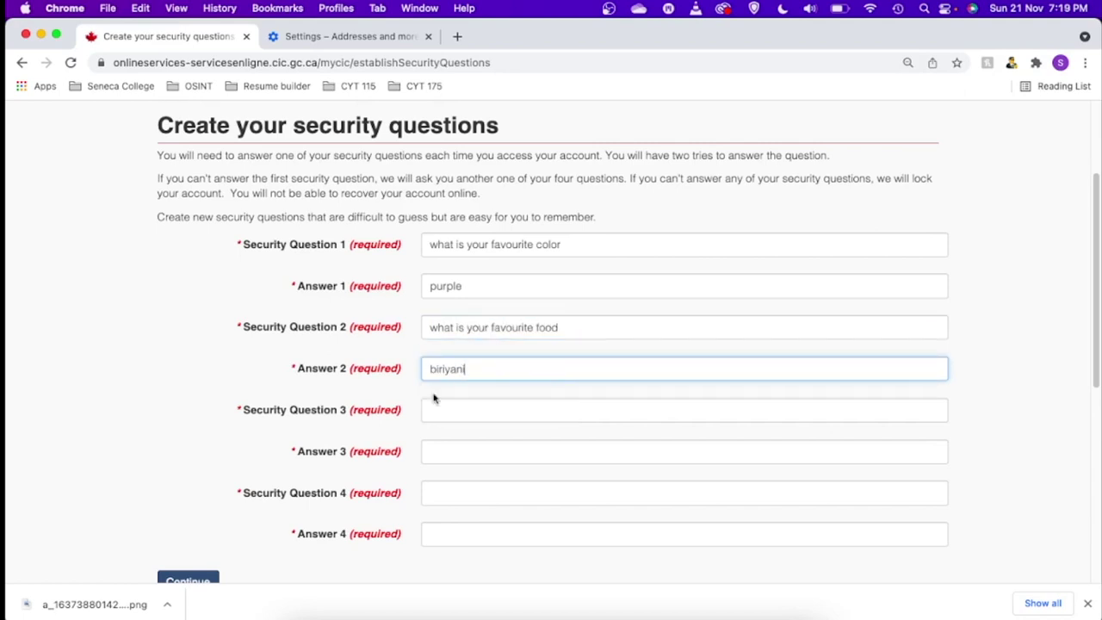
left_click(447, 413)
type("what us your favourite vacation")
key("Tab")
left_click(601, 408)
key("BackSpace")
key("BackSpace")
key("BackSpace")
key("BackSpace")
key("BackSpace")
key("BackSpace")
key("BackSpace")
key("BackSpace")
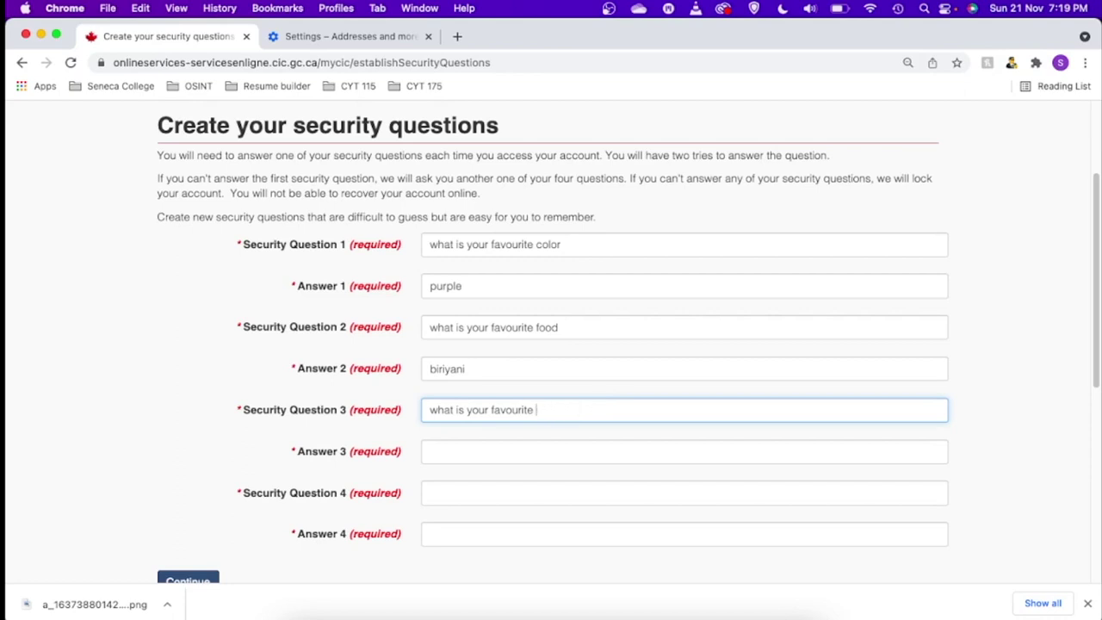
left_click(499, 449)
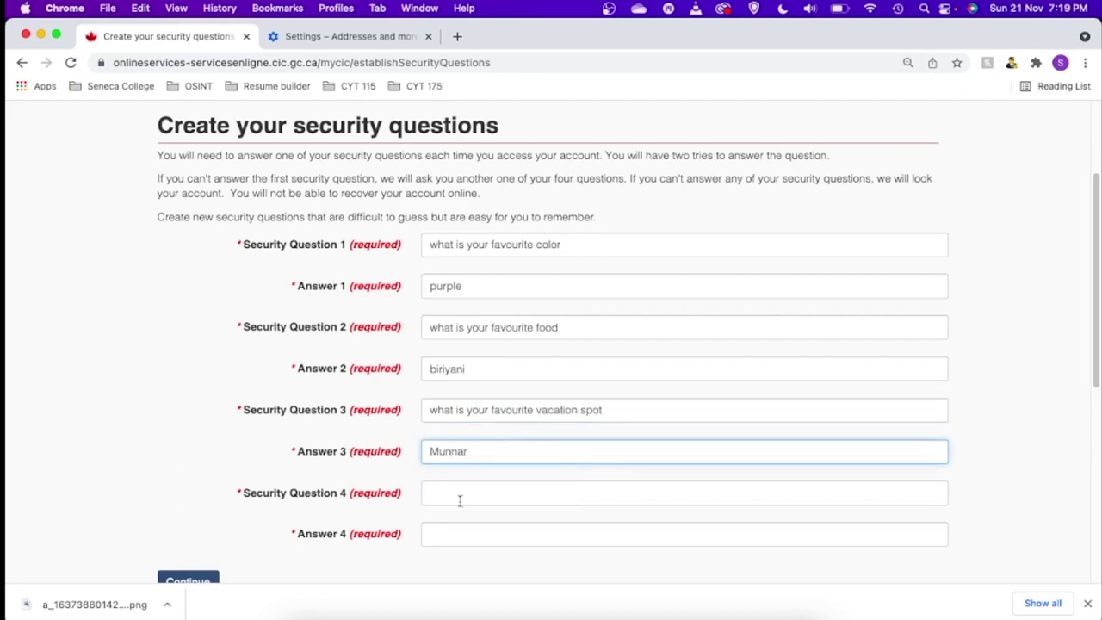
left_click(453, 490)
type("Wha")
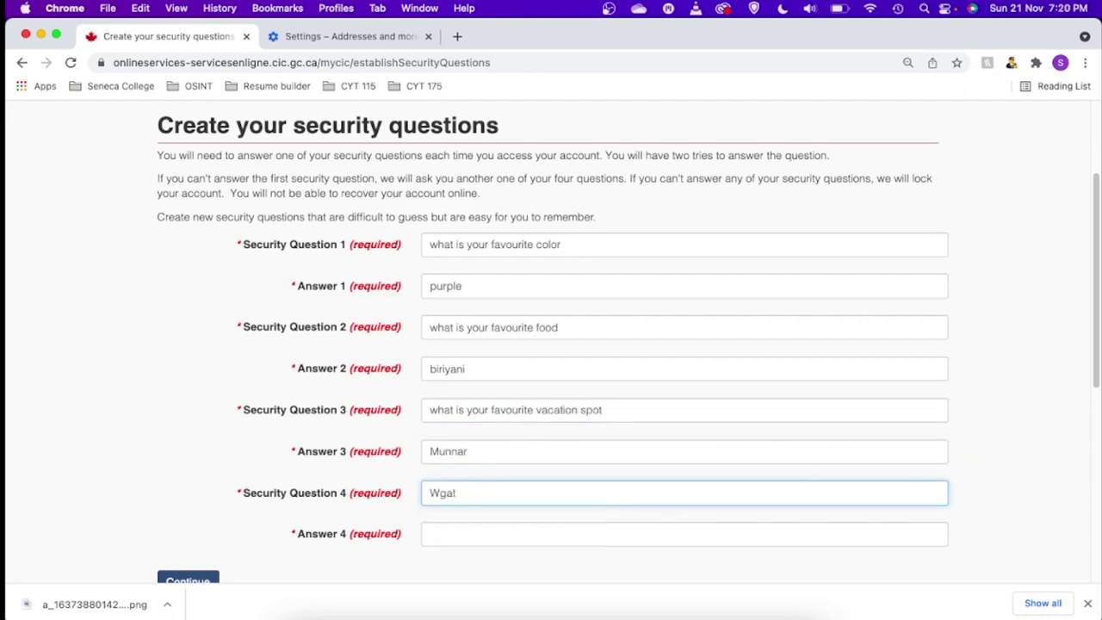
key("BackSpace")
key("BackSpace")
key("BackSpace")
type("Your favourite tv series")
left_click(448, 528)
left_click(542, 496)
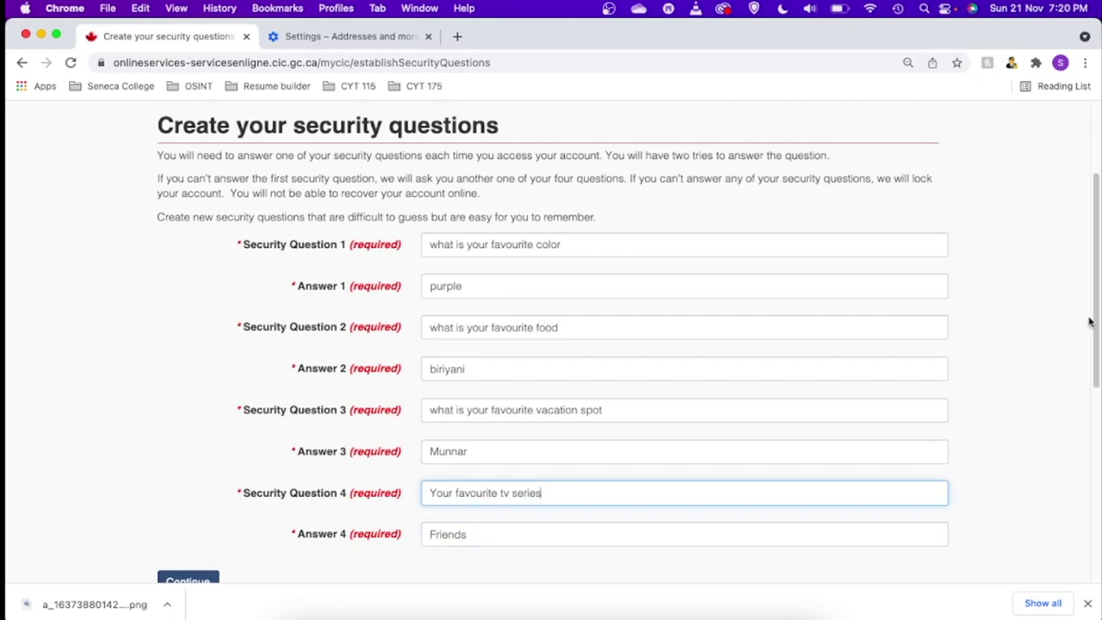
left_click_drag(1092, 326, 1092, 389)
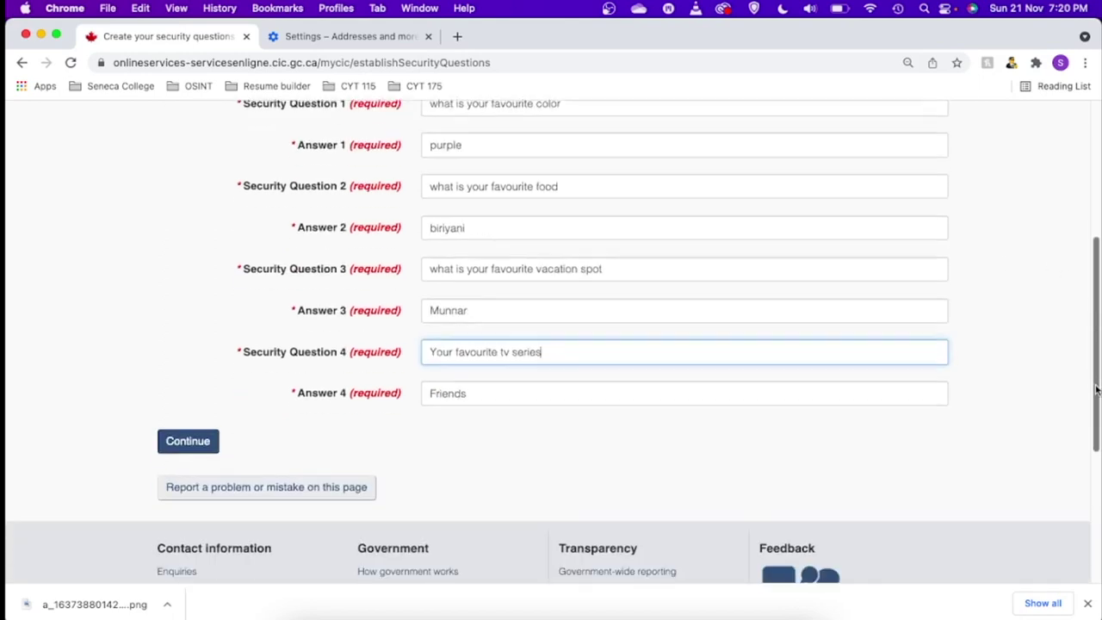
- Submit the security questions and start an application to come to Canada
left_click(175, 444)
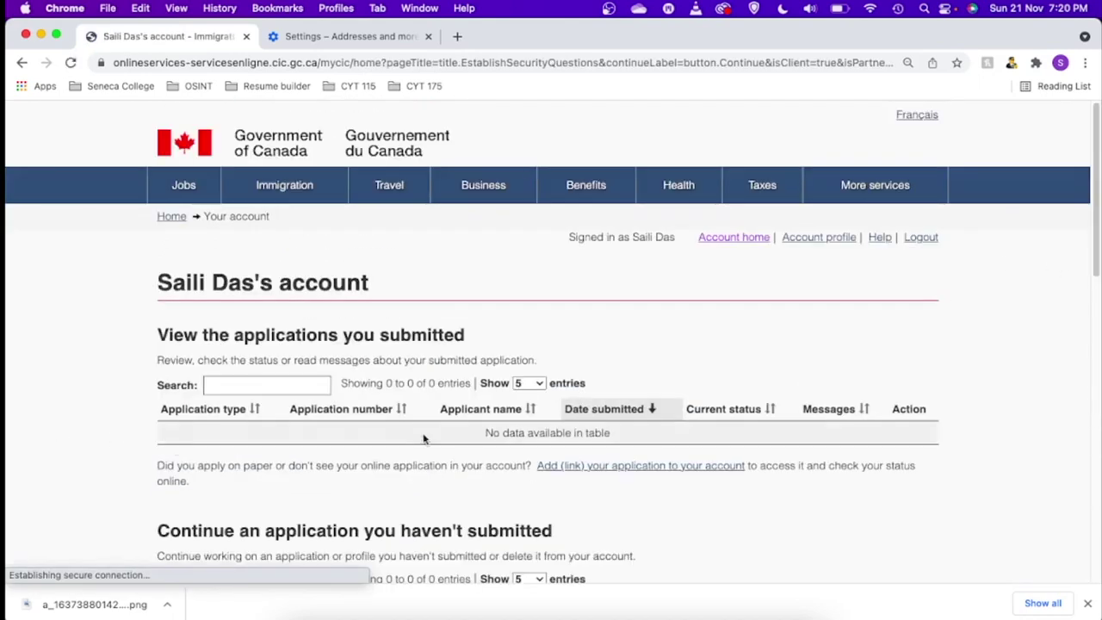
scroll(454, 354, "down", 4)
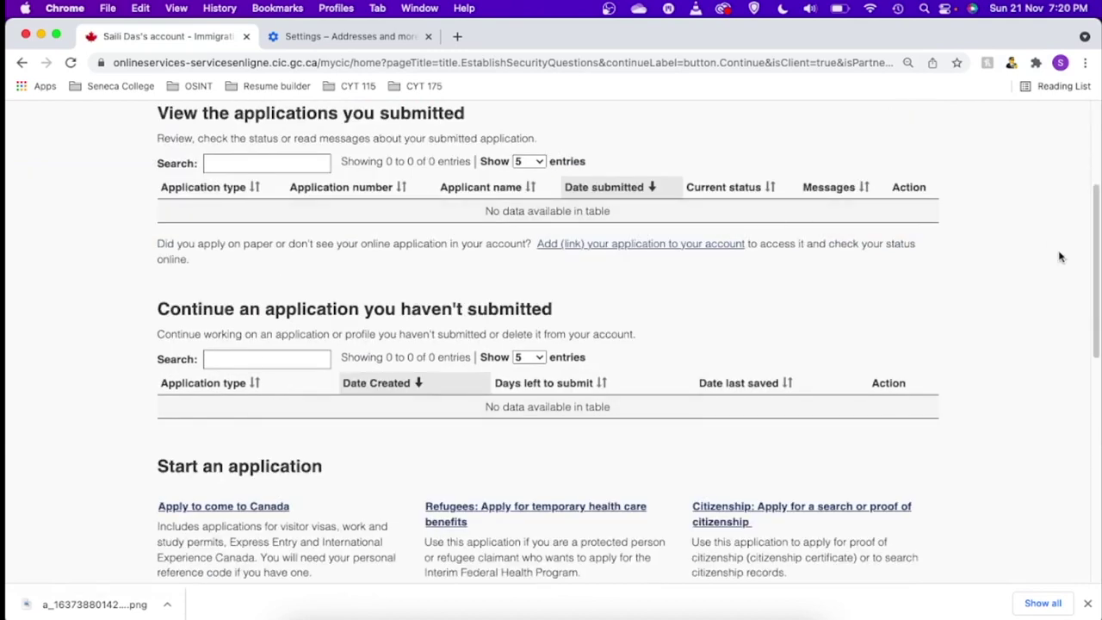
left_click_drag(1094, 260, 1095, 228)
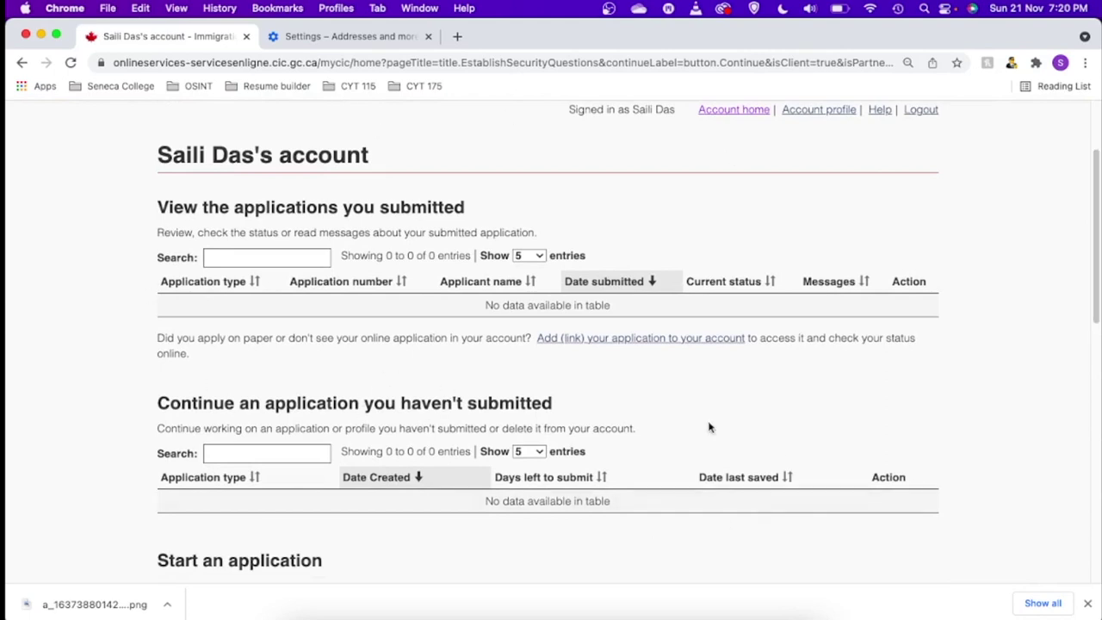
left_click_drag(1098, 268, 1098, 349)
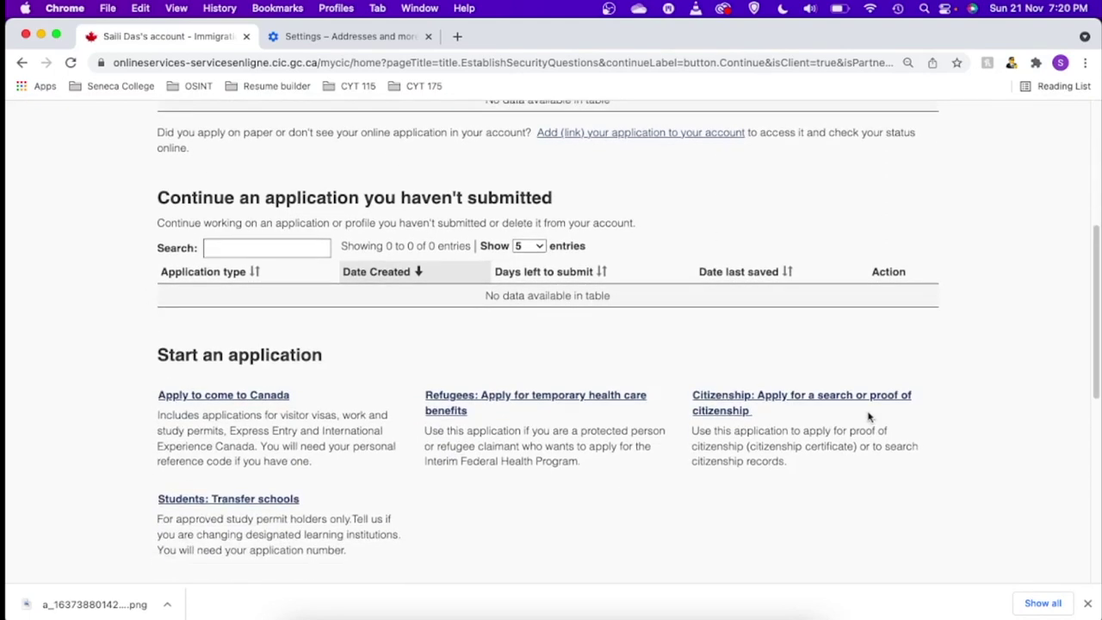
left_click(224, 401)
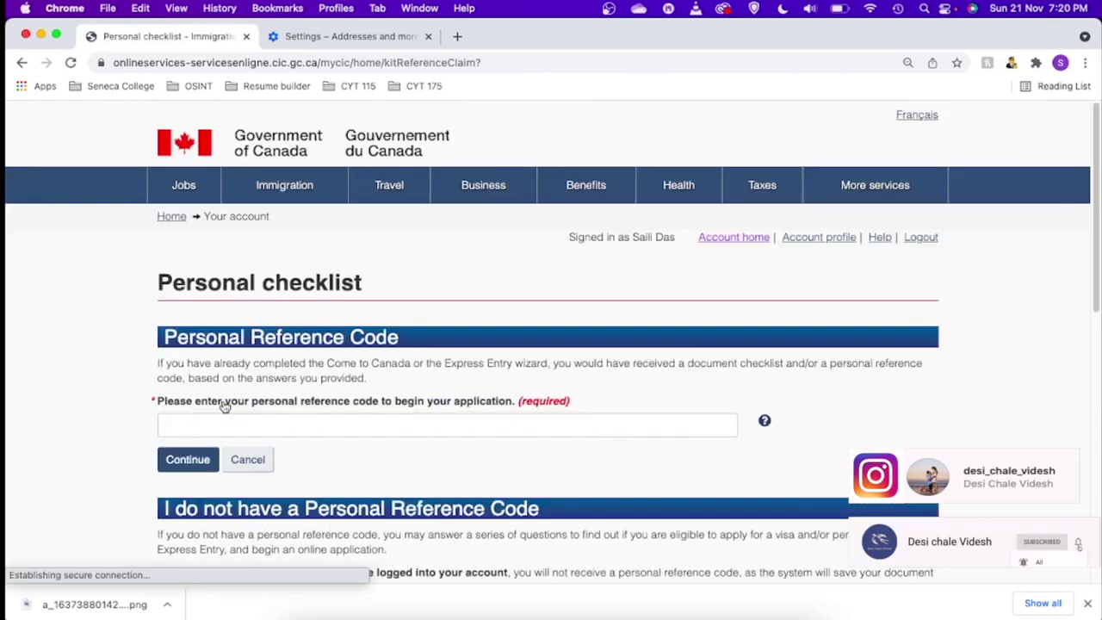
- Choose the visitor visa, study and/or work permit eligibility check
scroll(517, 344, "down", 3)
left_click(451, 322)
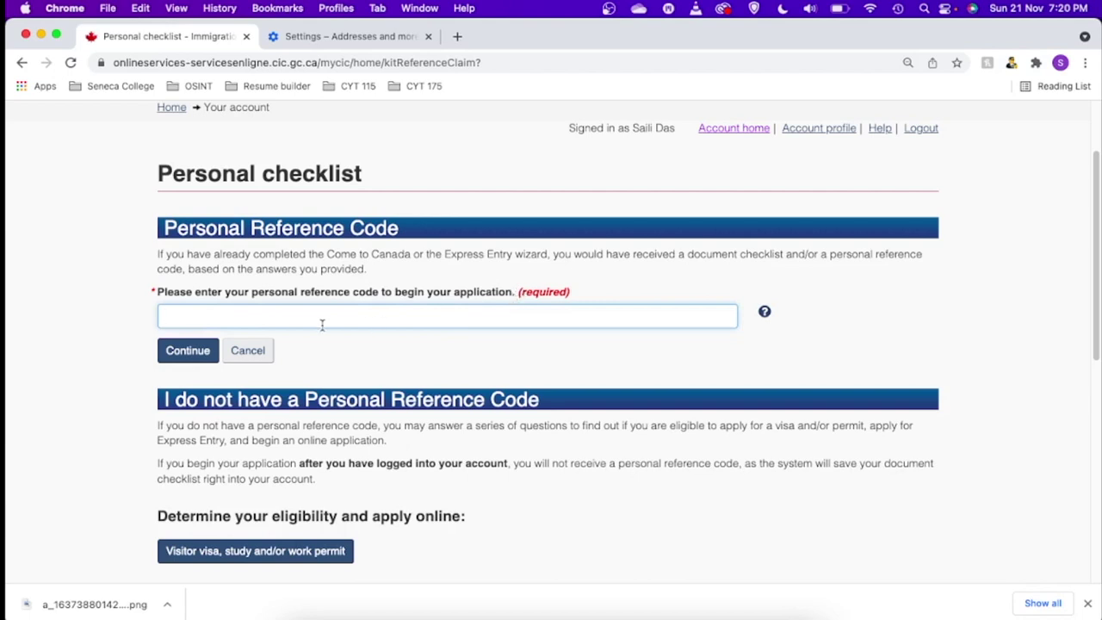
scroll(396, 414, "down", 3)
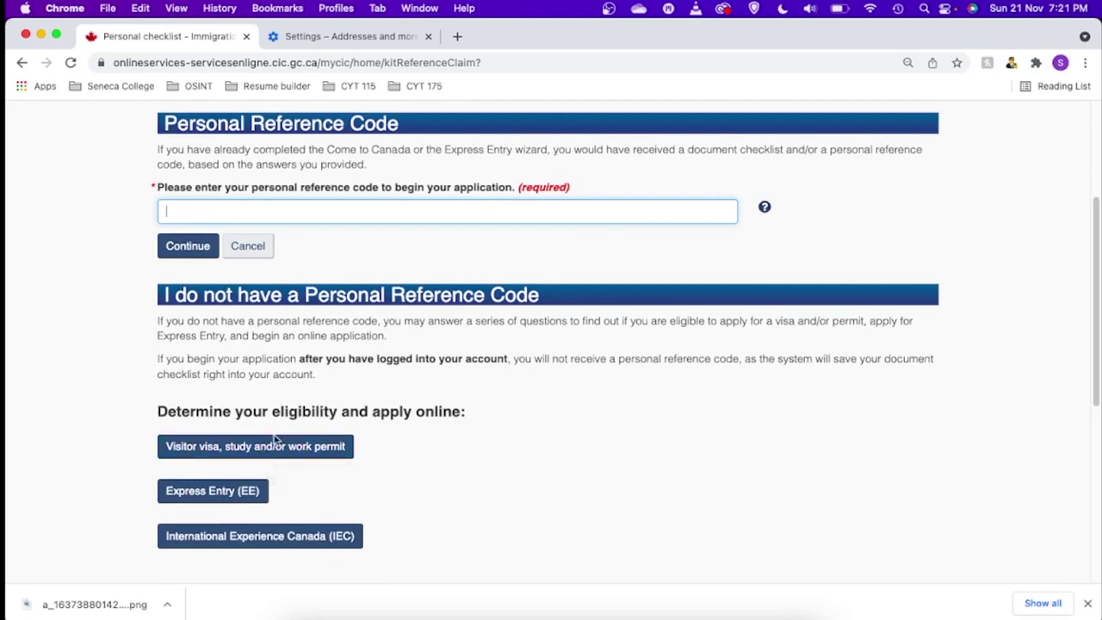
left_click(269, 448)
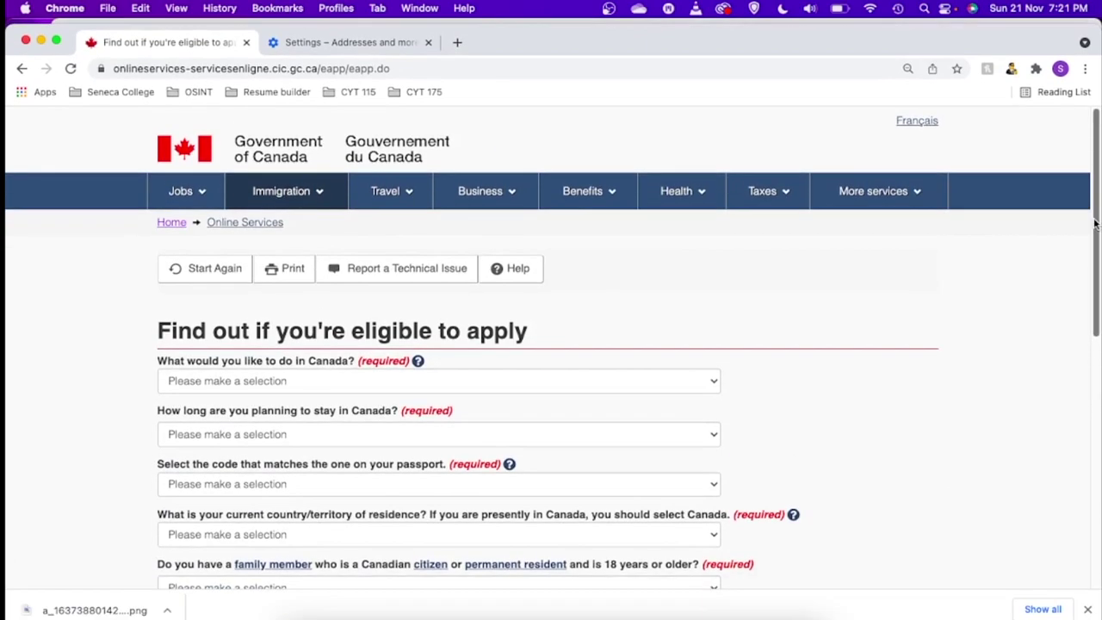
- Answer Work, temporarily more than 6 months, passport IND (India), and residence India
left_click_drag(1096, 224, 977, 290)
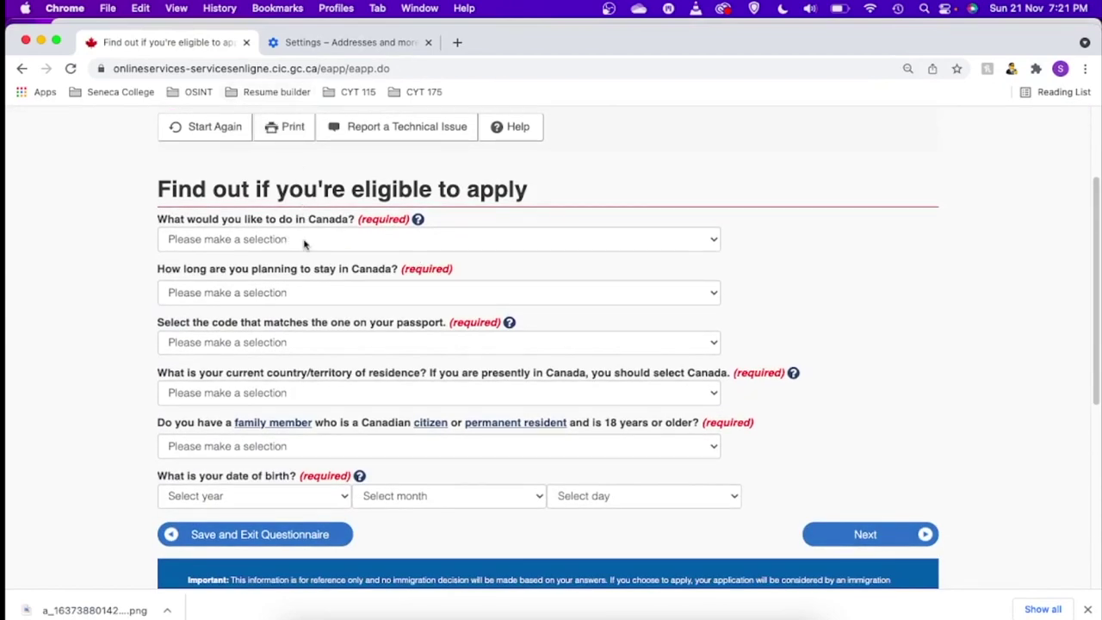
left_click(305, 241)
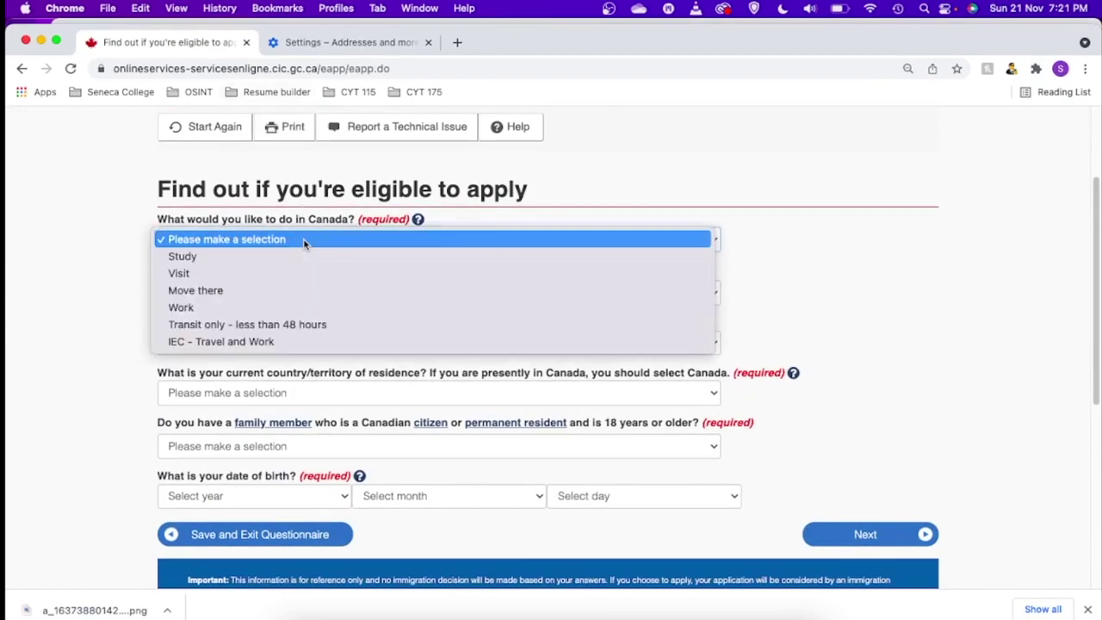
left_click(192, 309)
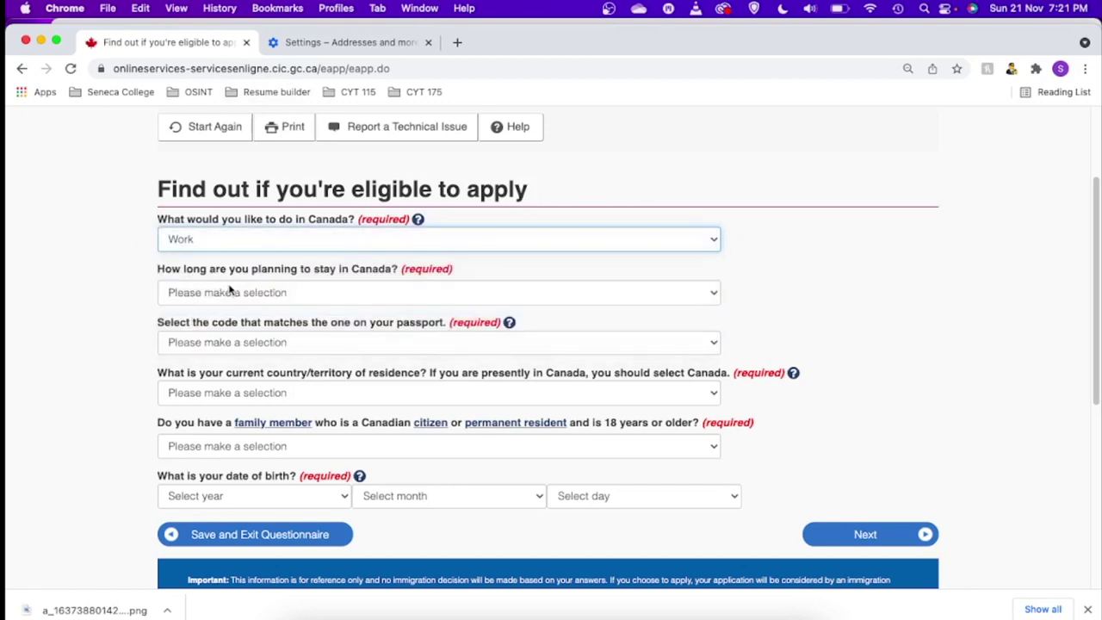
left_click(221, 293)
left_click(248, 327)
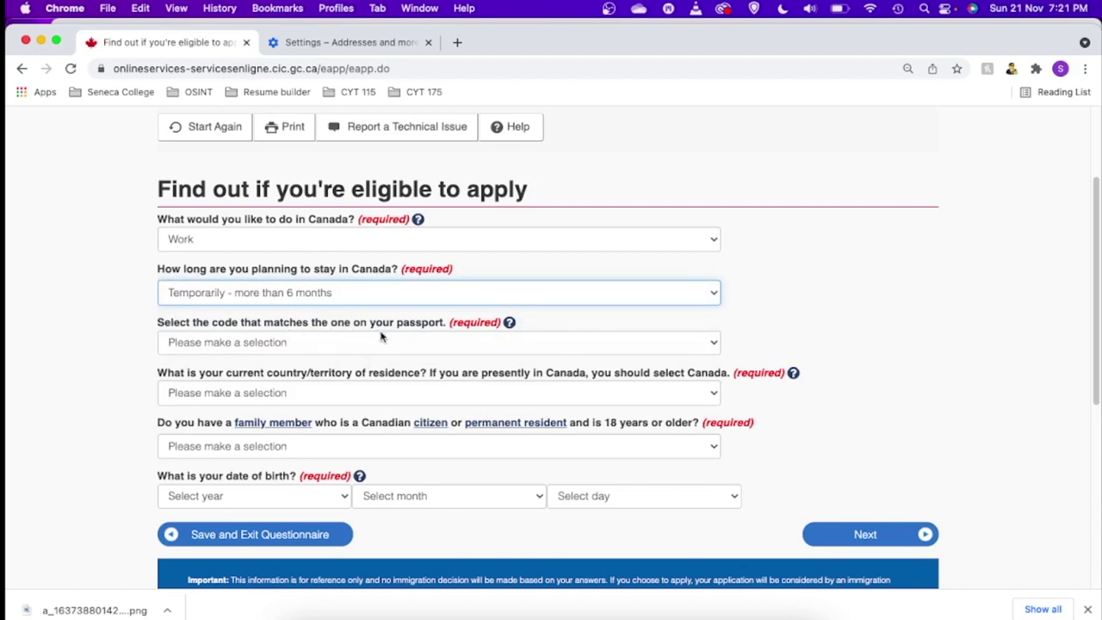
left_click(384, 343)
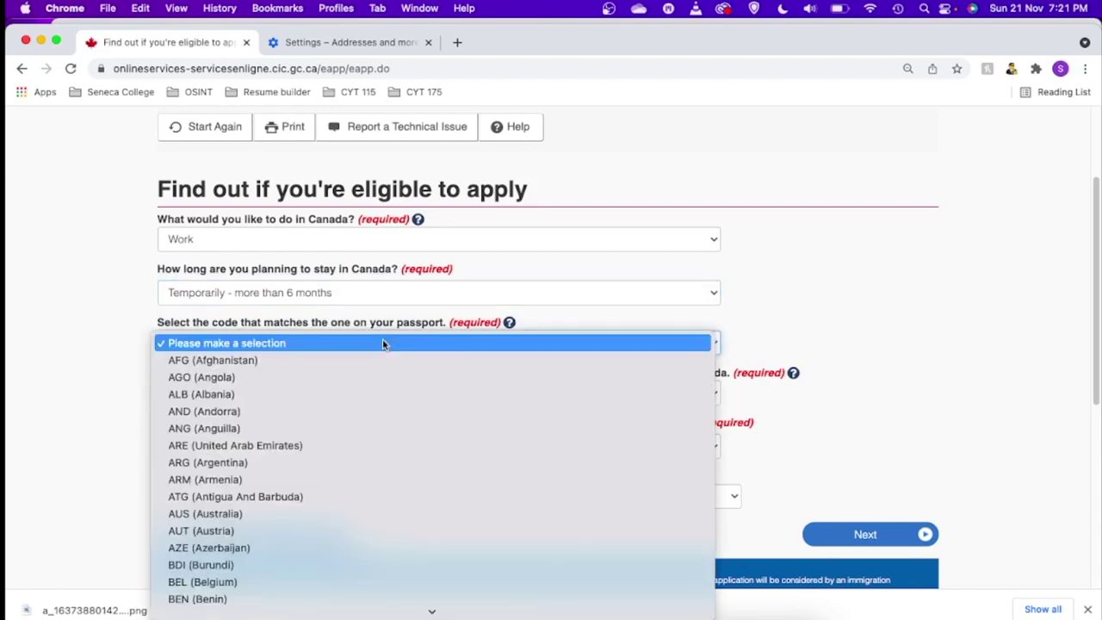
key("i")
key("n")
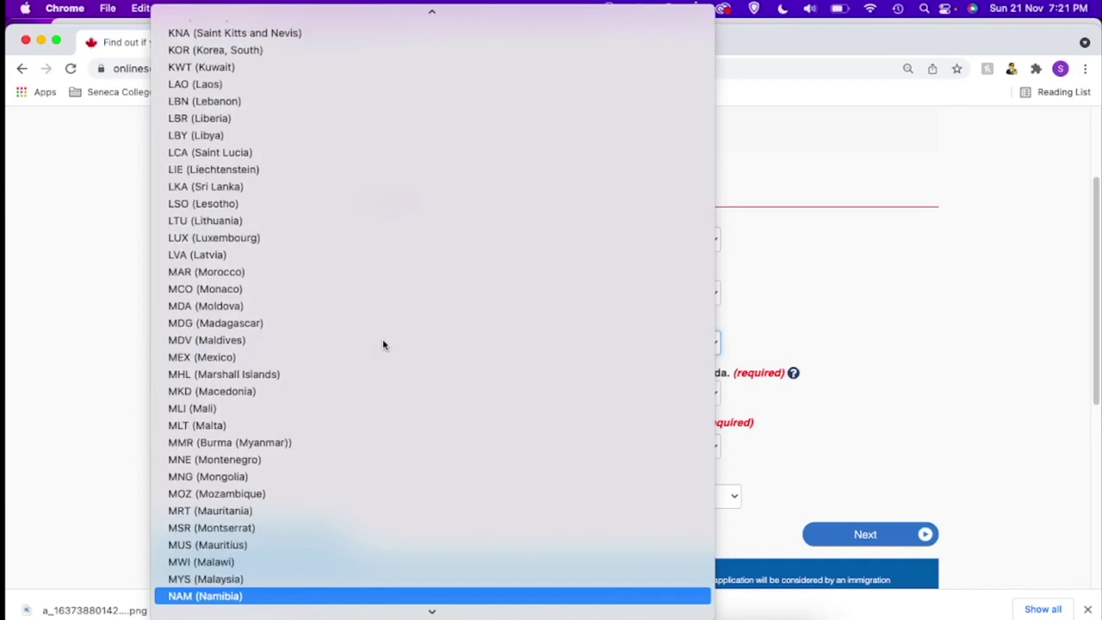
key("i")
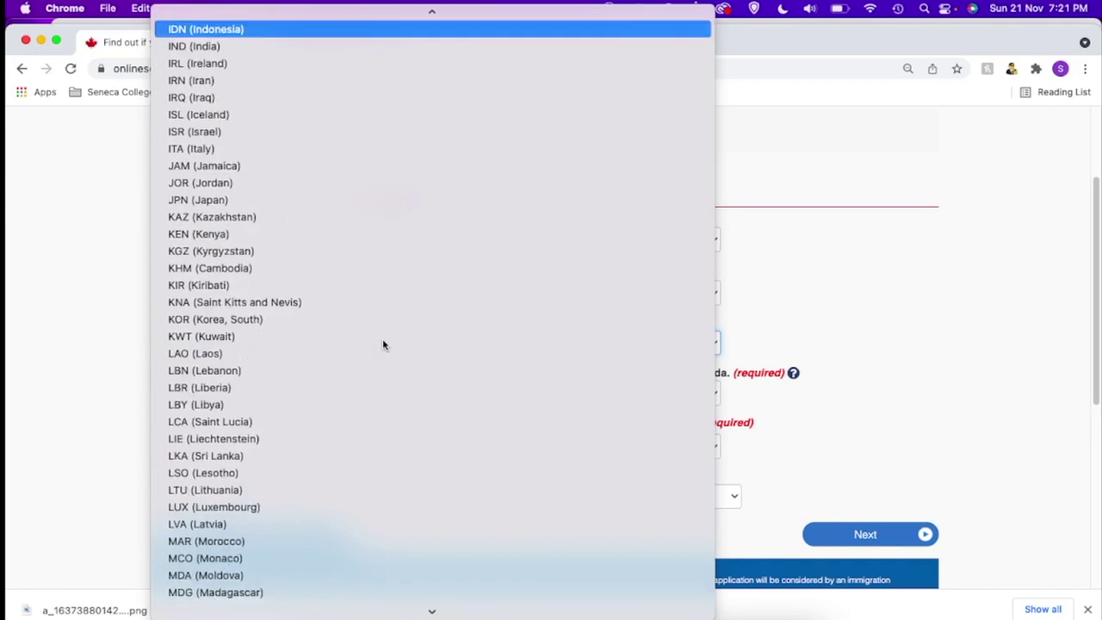
key("n")
key("Return")
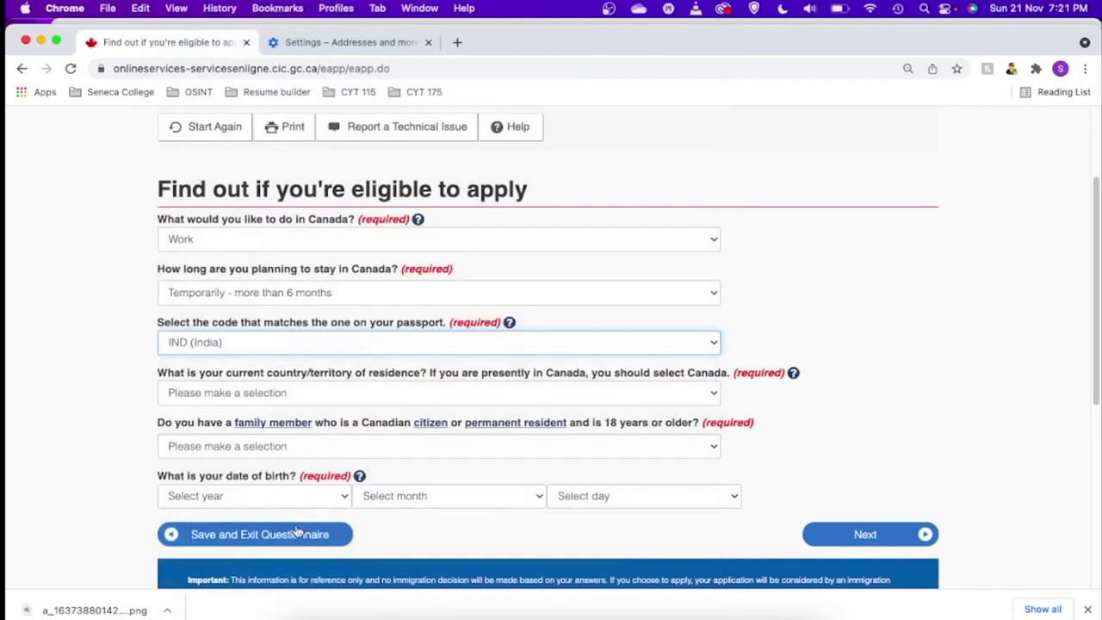
left_click(292, 393)
key("i")
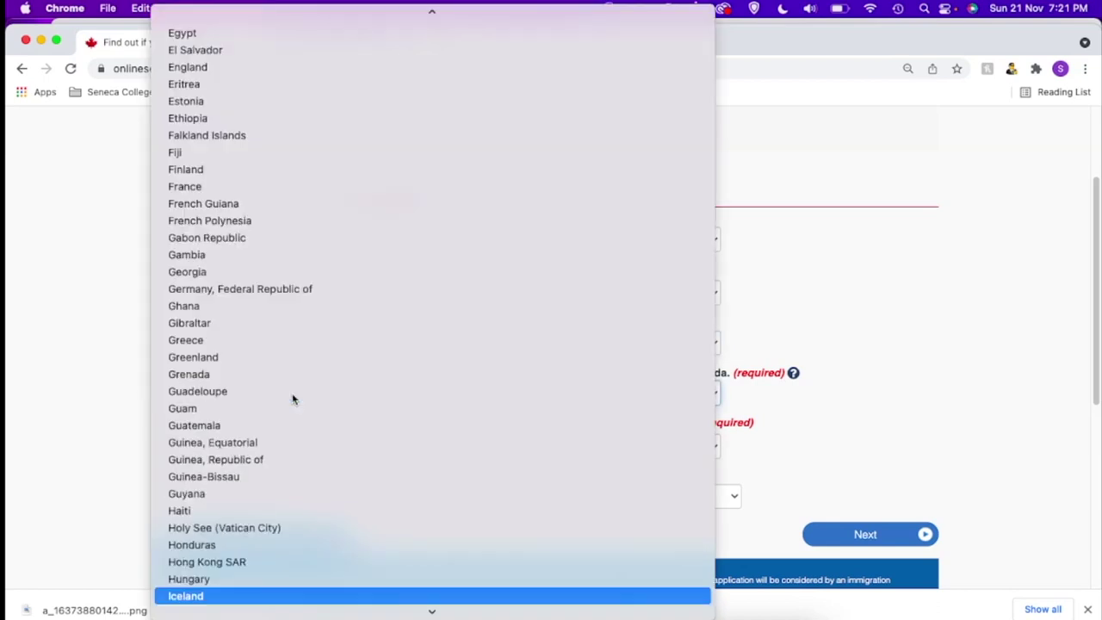
key("n")
key("Return")
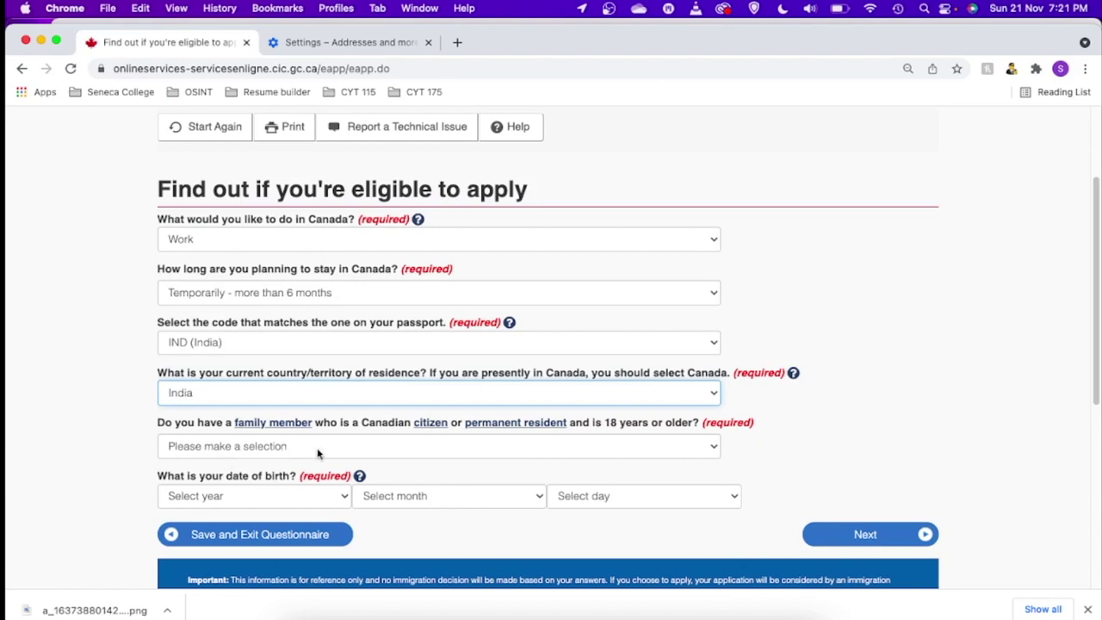
- Answer No to Canadian family, set birth date 1990 February 02, and go to the next page
left_click(308, 448)
left_click(196, 481)
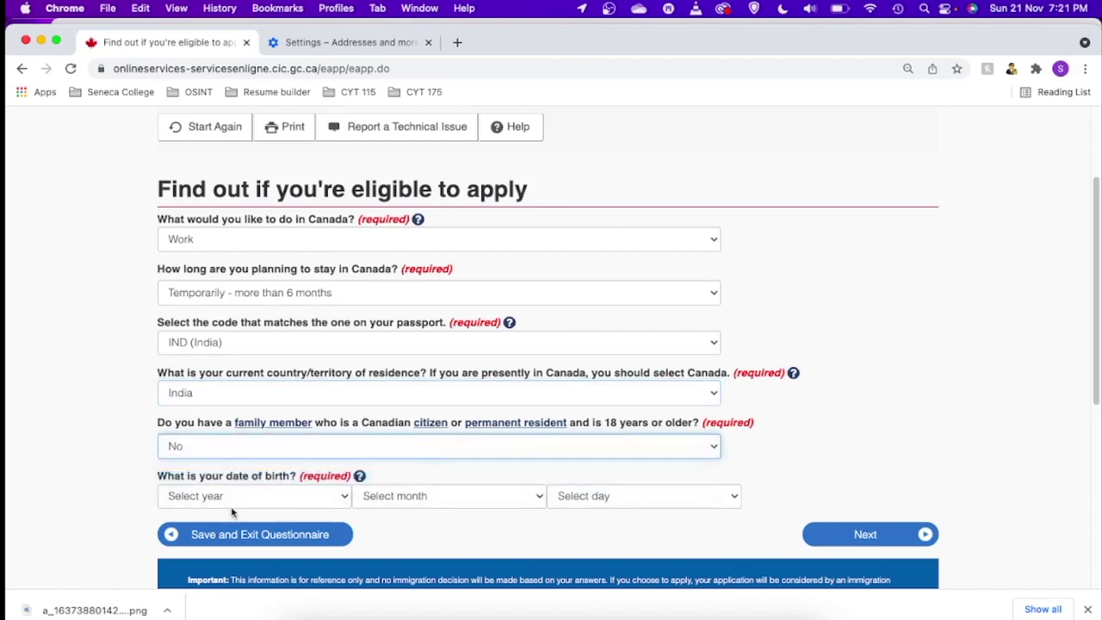
left_click(210, 496)
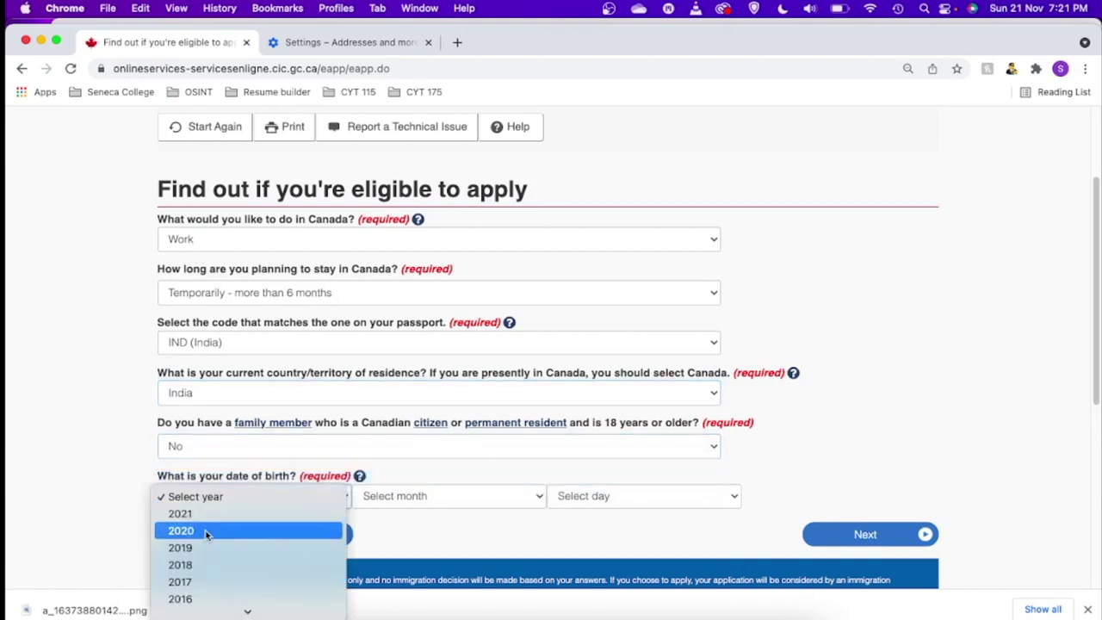
left_click(204, 531)
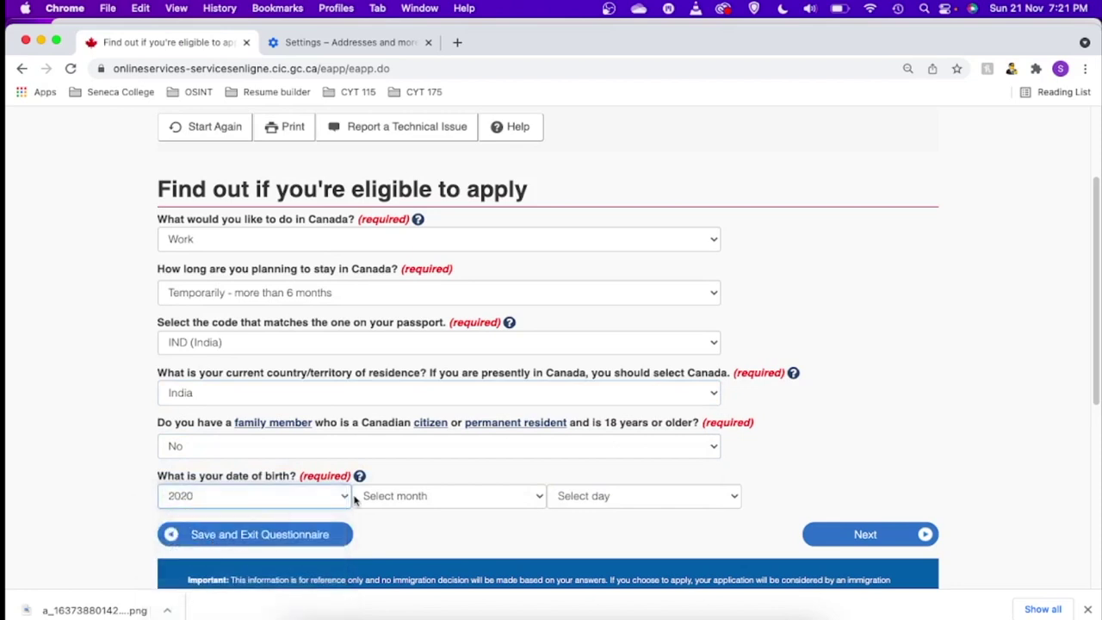
left_click(336, 498)
scroll(241, 602, "down", 10)
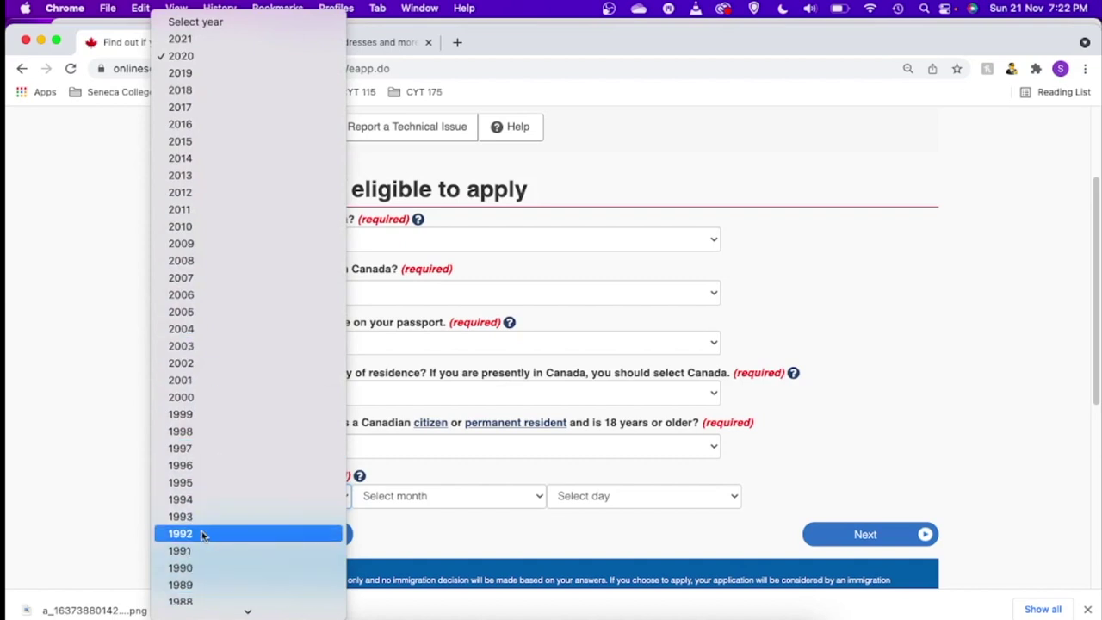
left_click(201, 568)
left_click(396, 497)
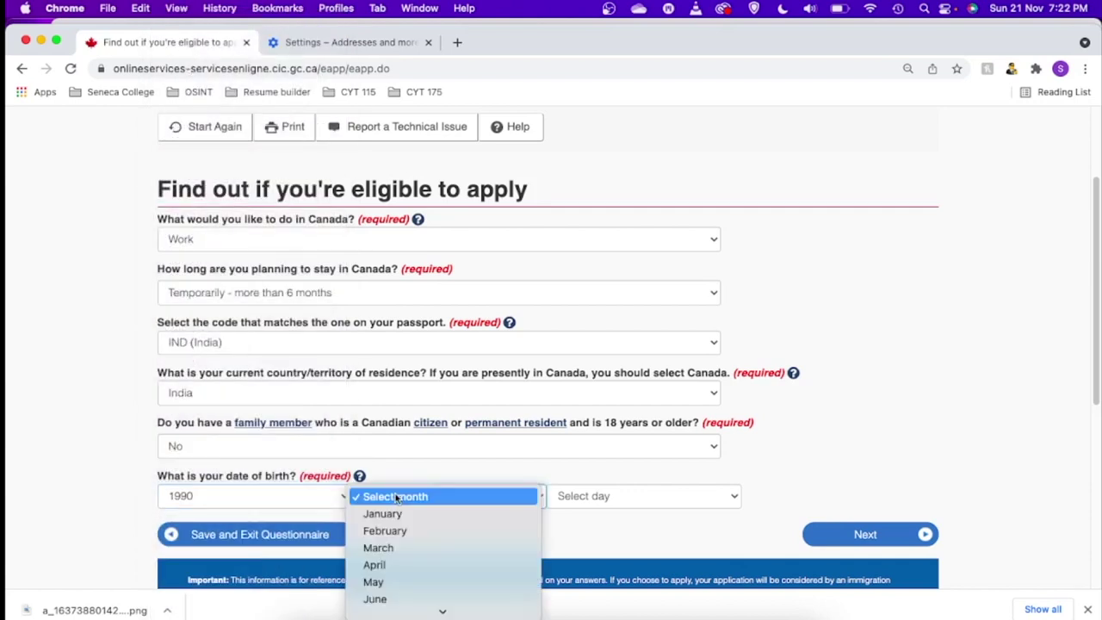
left_click(376, 528)
left_click(579, 499)
left_click(575, 529)
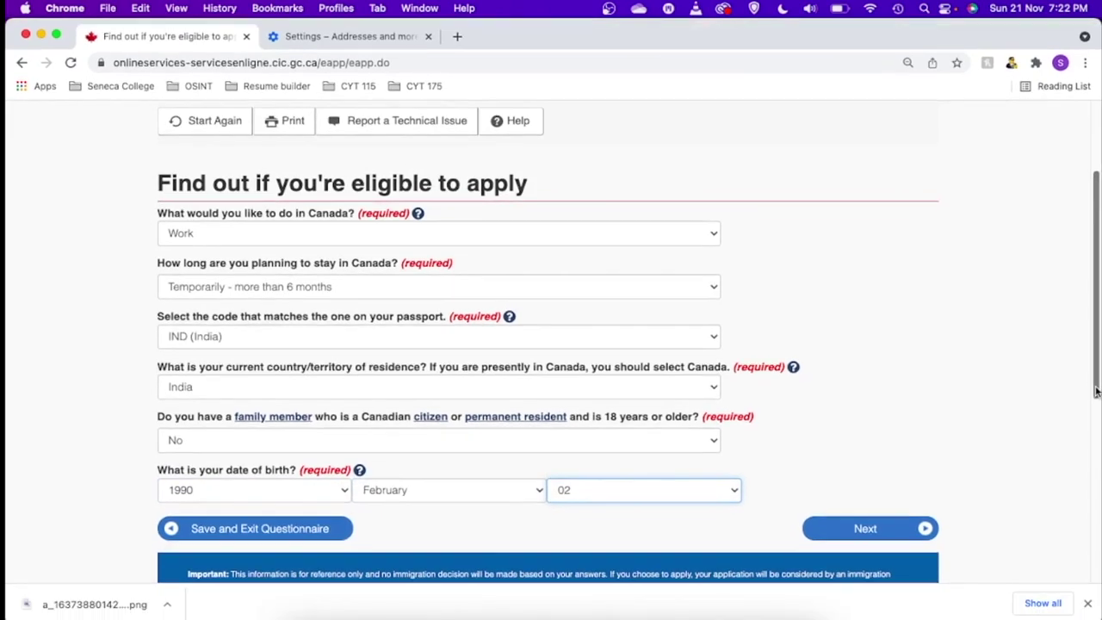
scroll(1097, 392, "down", 2)
left_click(885, 466)
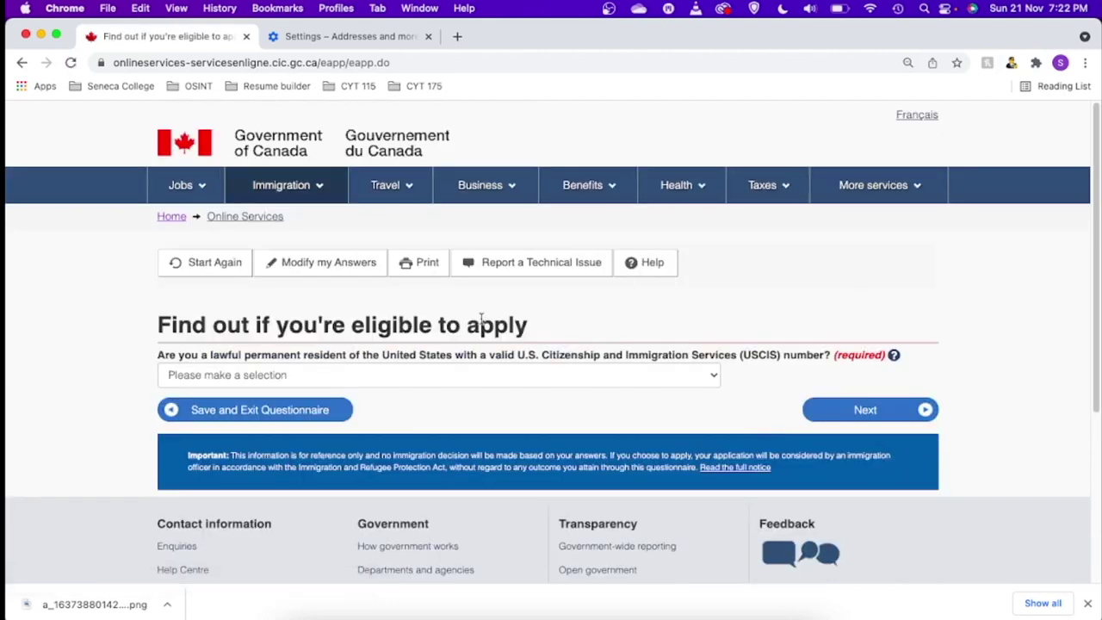
- Answer No to the US permanent resident question and No to the job offer/LMIA question
left_click(245, 376)
left_click(183, 407)
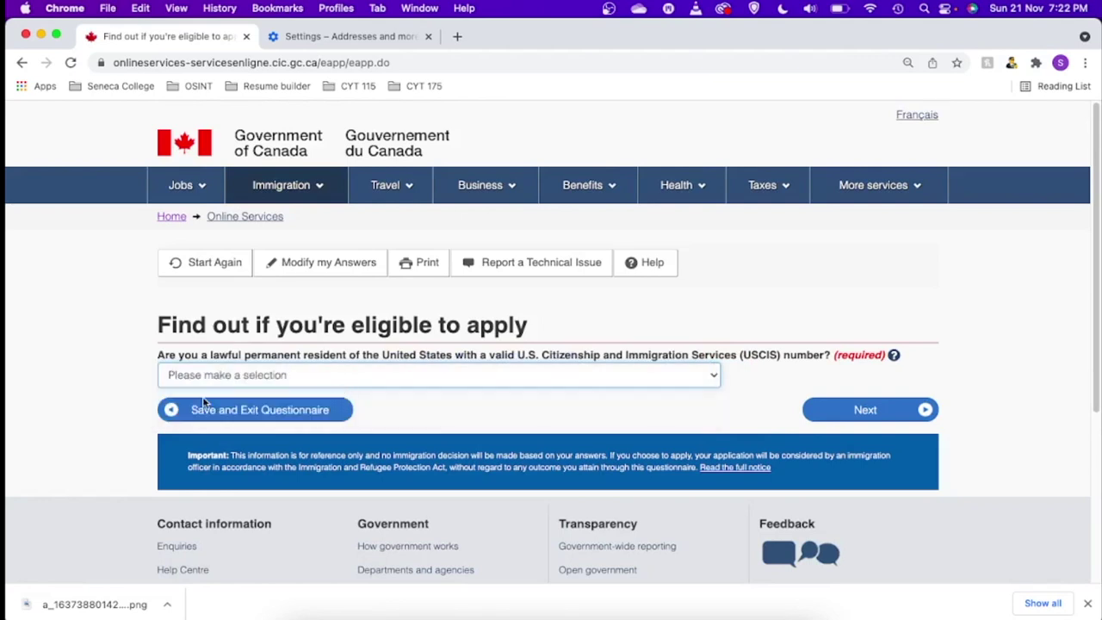
left_click(856, 414)
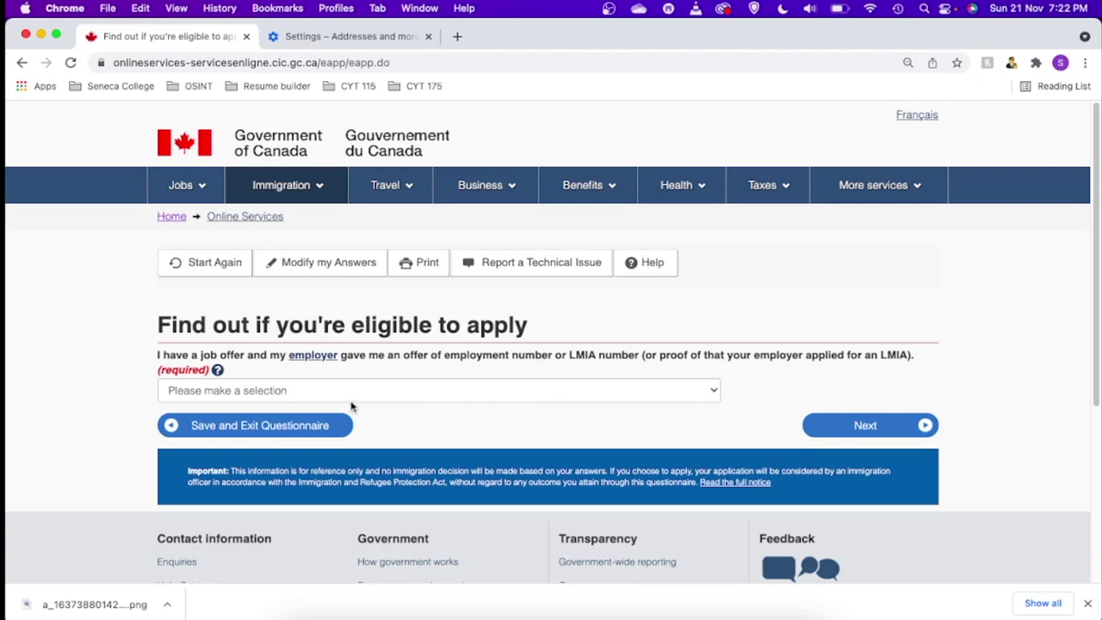
left_click(620, 394)
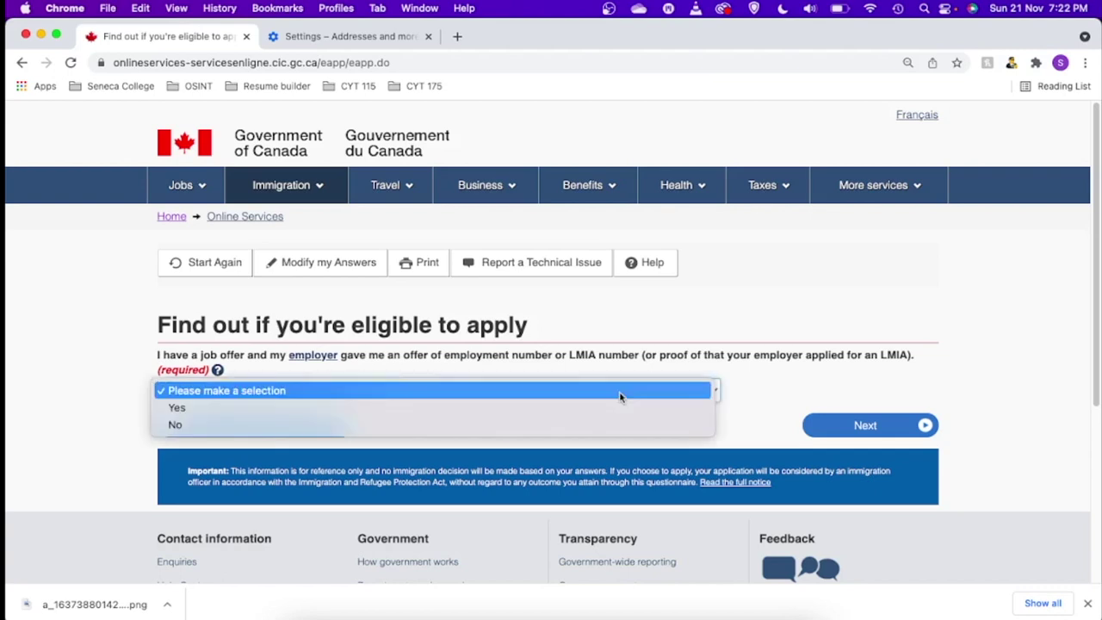
left_click(362, 425)
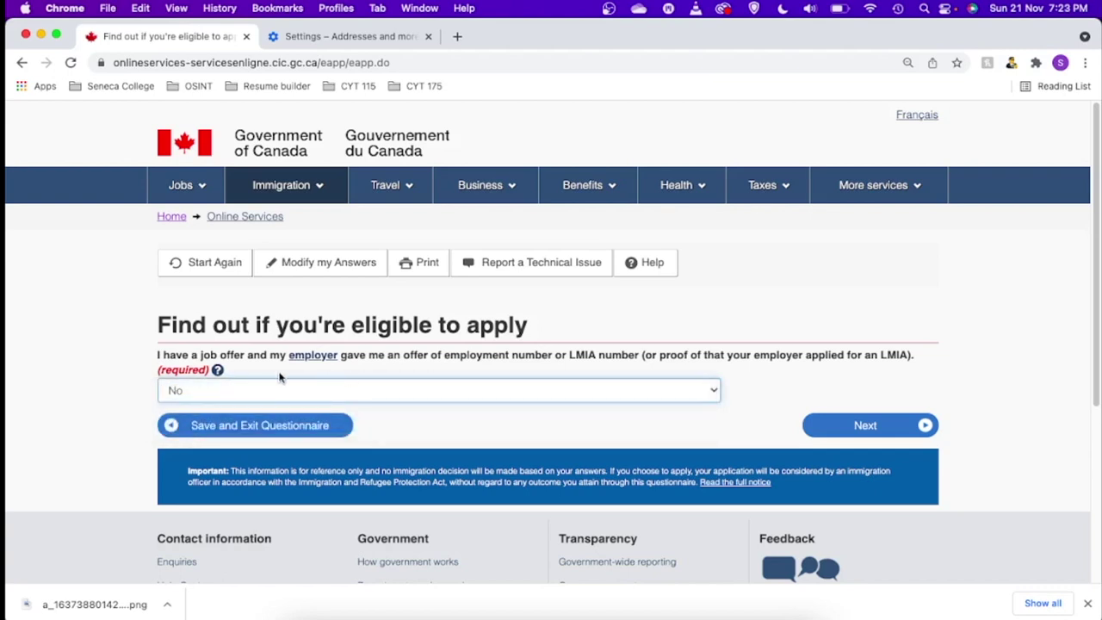
- Answer Yes to the listed work categories question and No to the public policy question
left_click(887, 431)
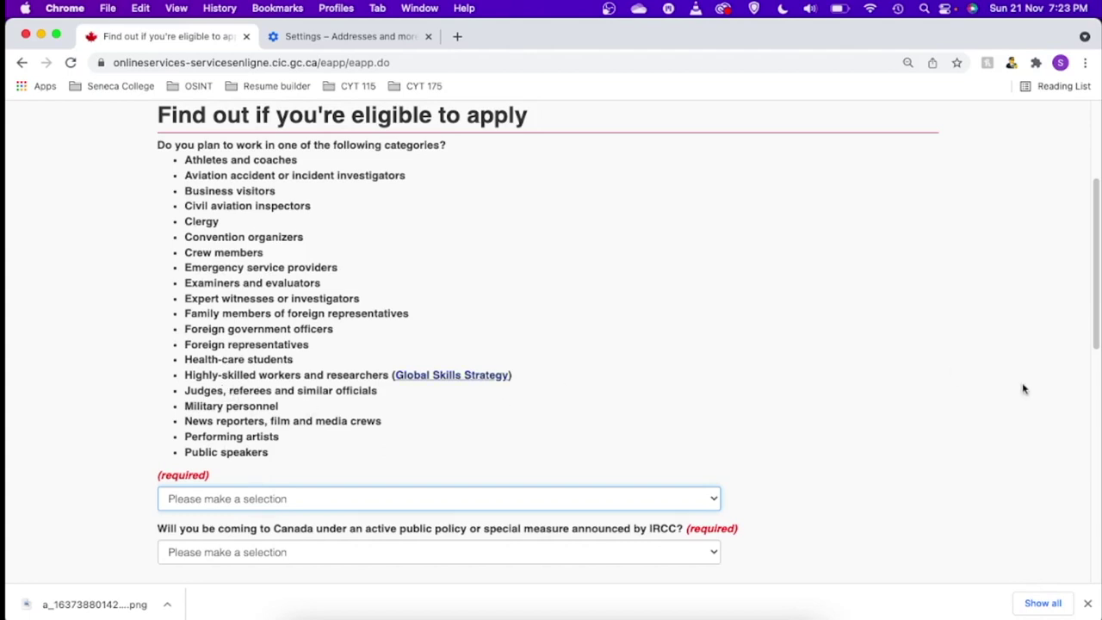
left_click_drag(1098, 300, 1098, 351)
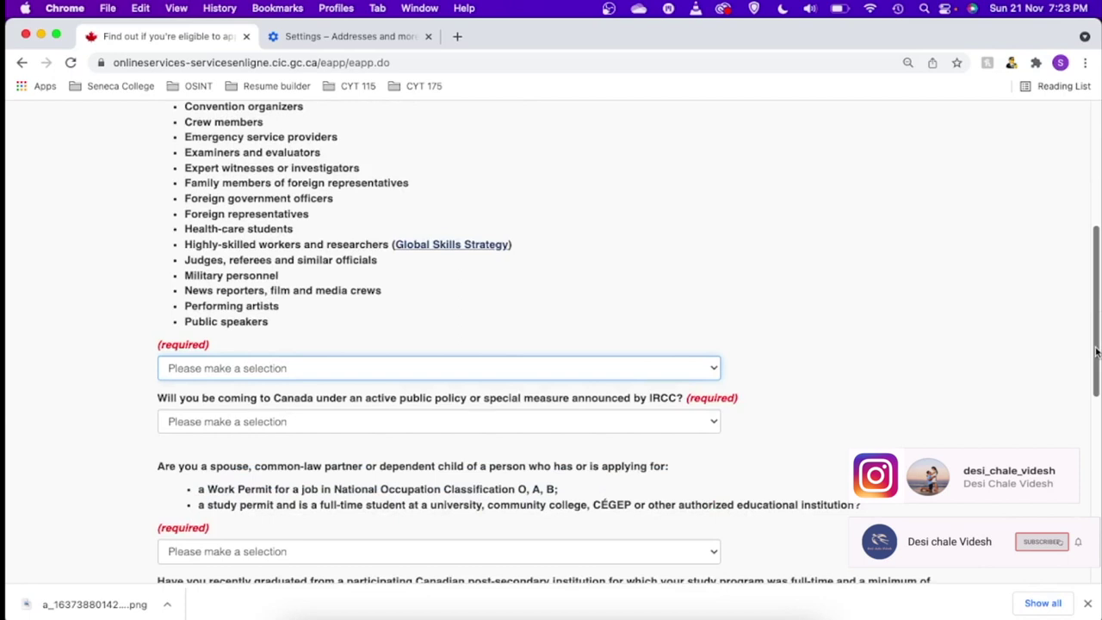
left_click(255, 369)
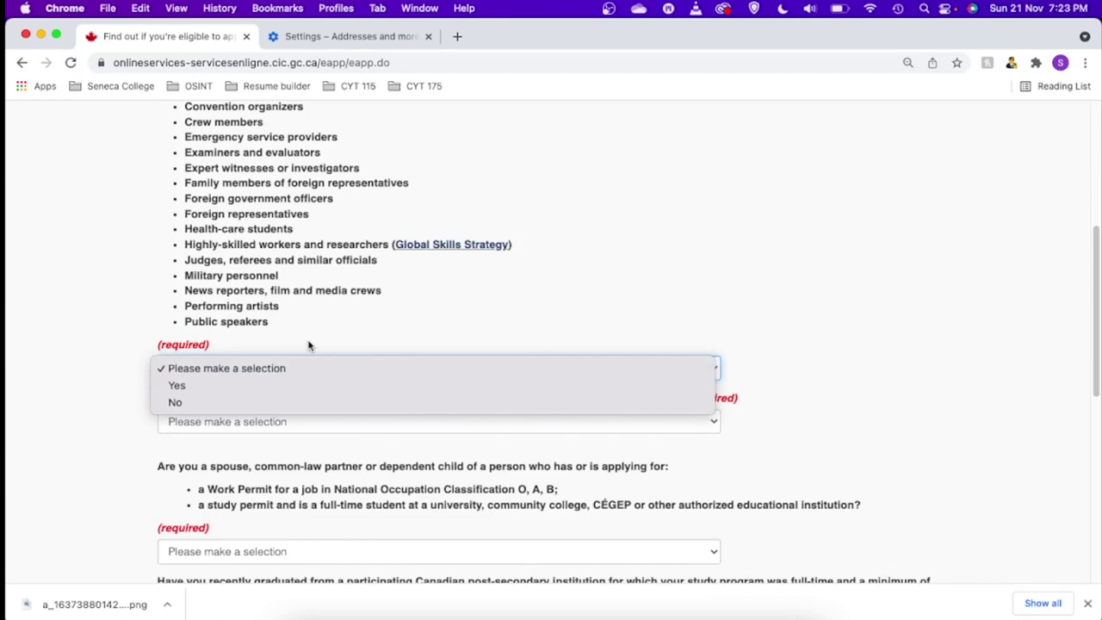
left_click(326, 386)
scroll(326, 393, "down", 2)
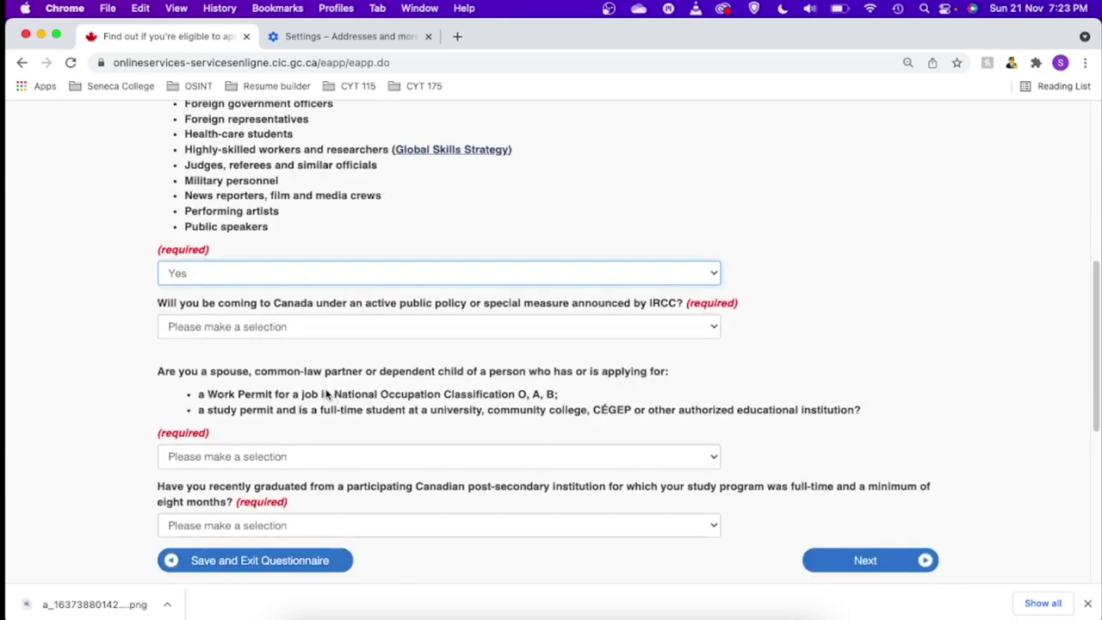
left_click(268, 331)
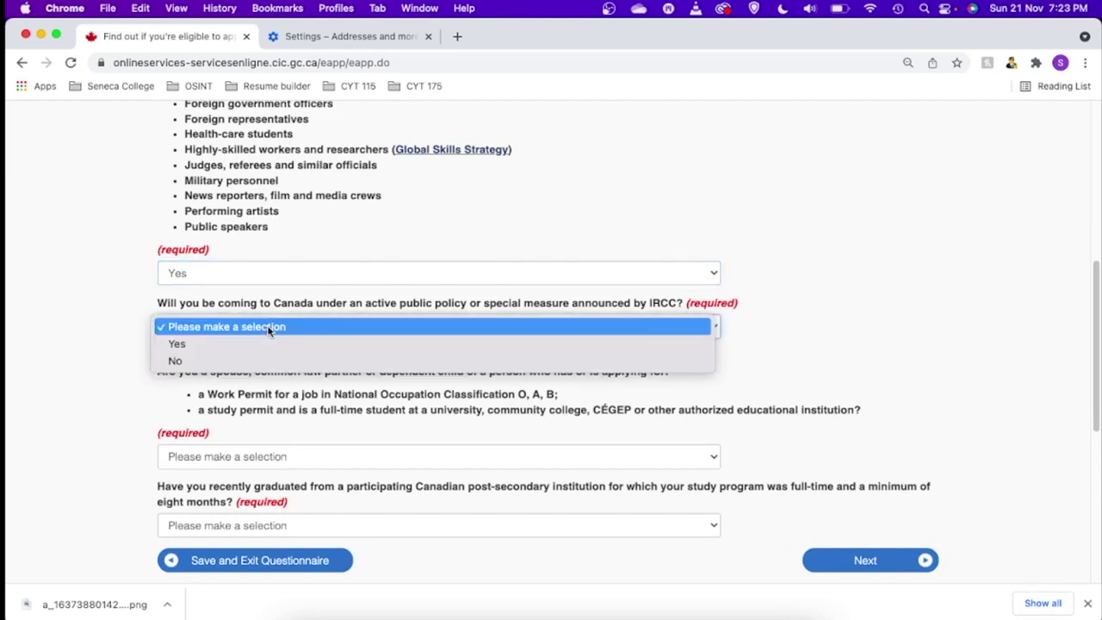
left_click(219, 368)
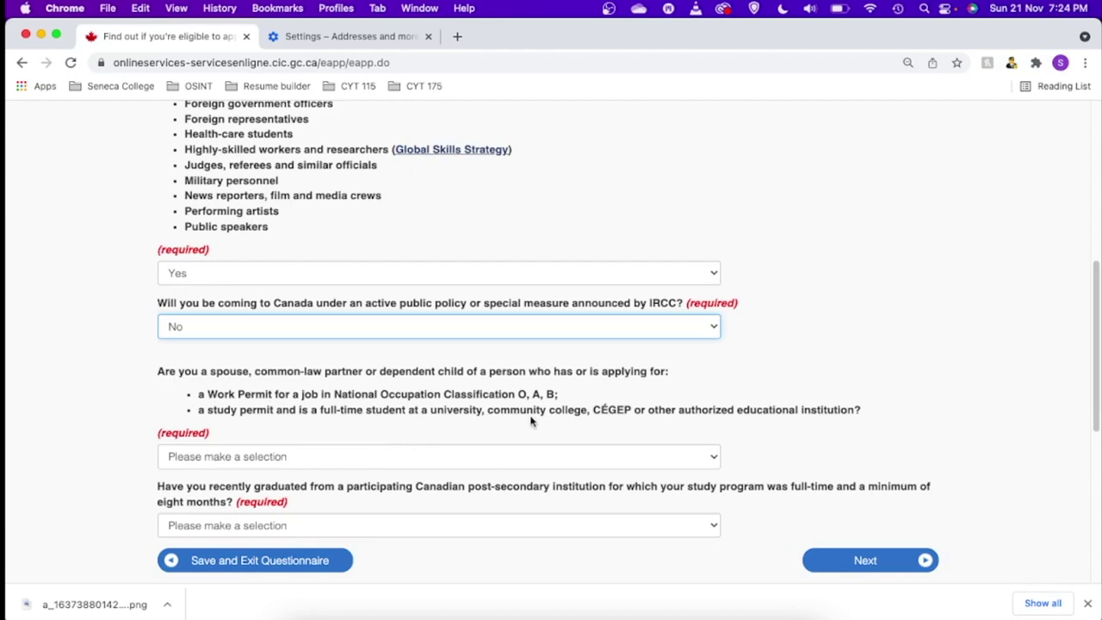
- Answer Yes to the spouse/dependent question and No to recent graduate, then submit
left_click_drag(527, 418, 651, 421)
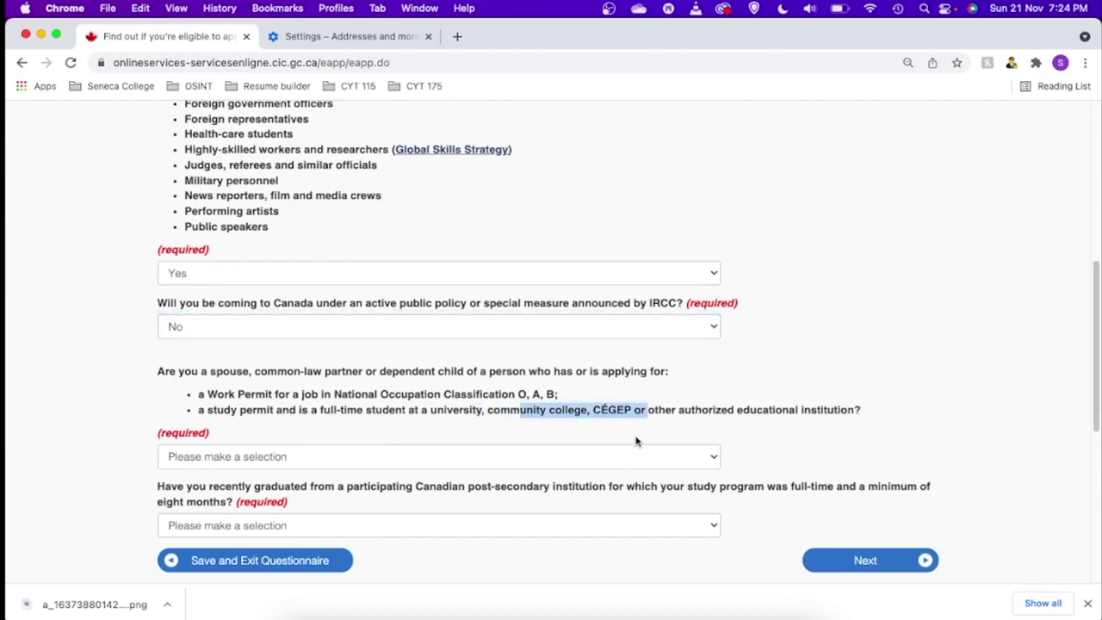
left_click(337, 458)
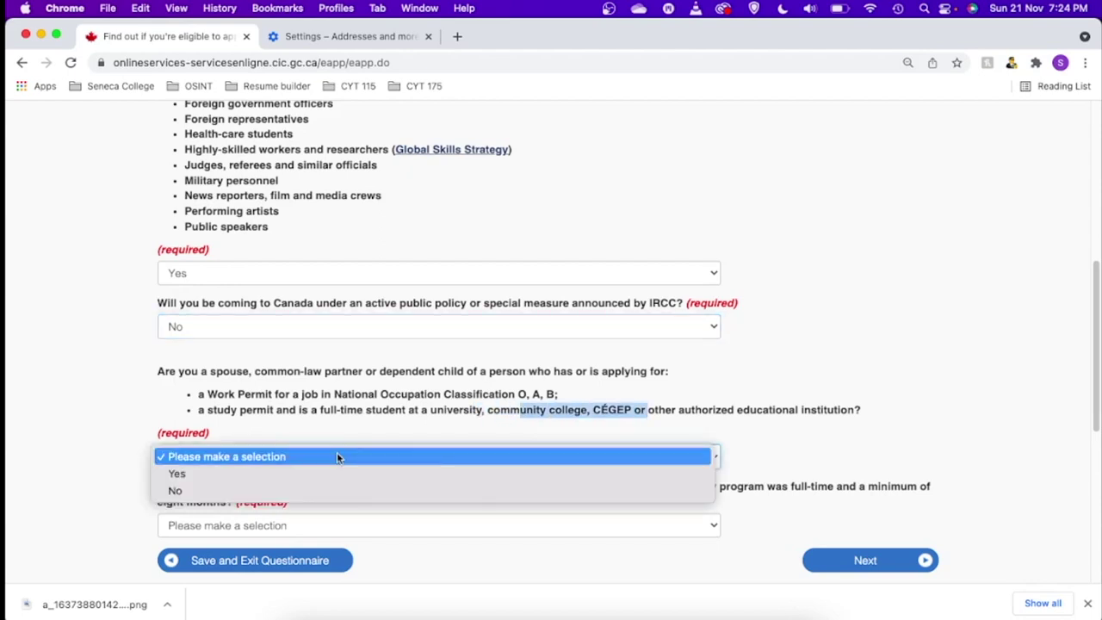
left_click(202, 471)
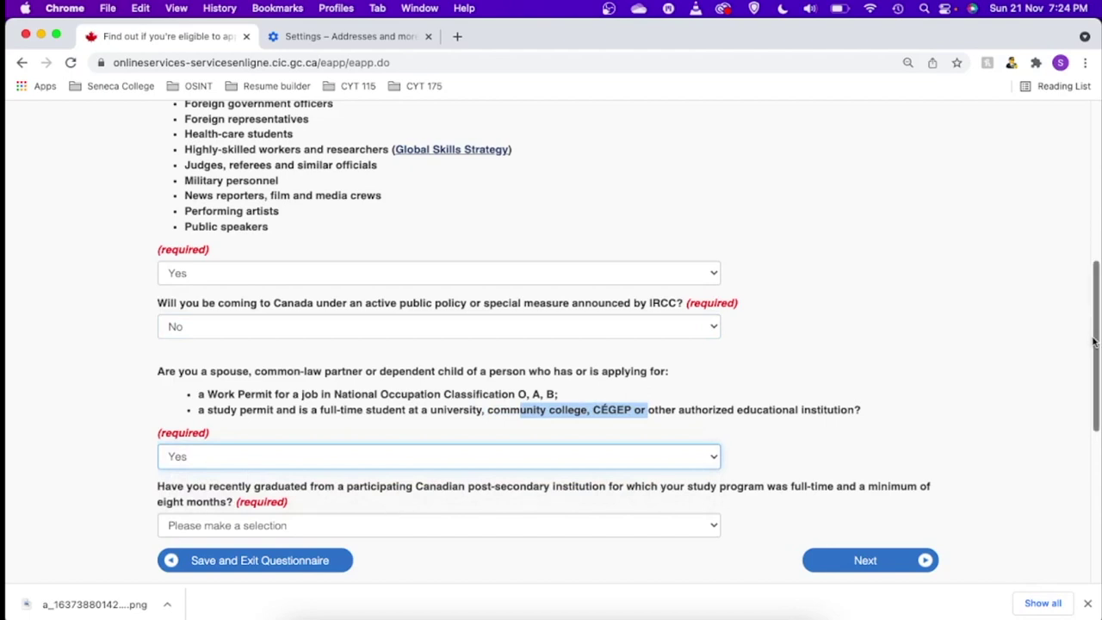
left_click_drag(1093, 329, 1094, 398)
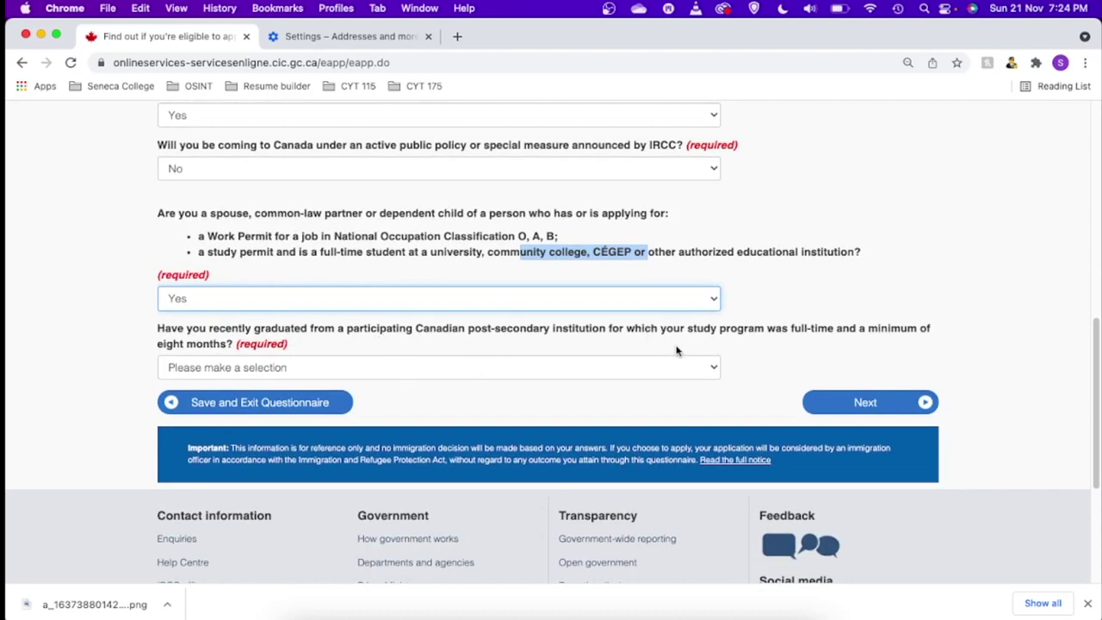
left_click(603, 369)
left_click(203, 400)
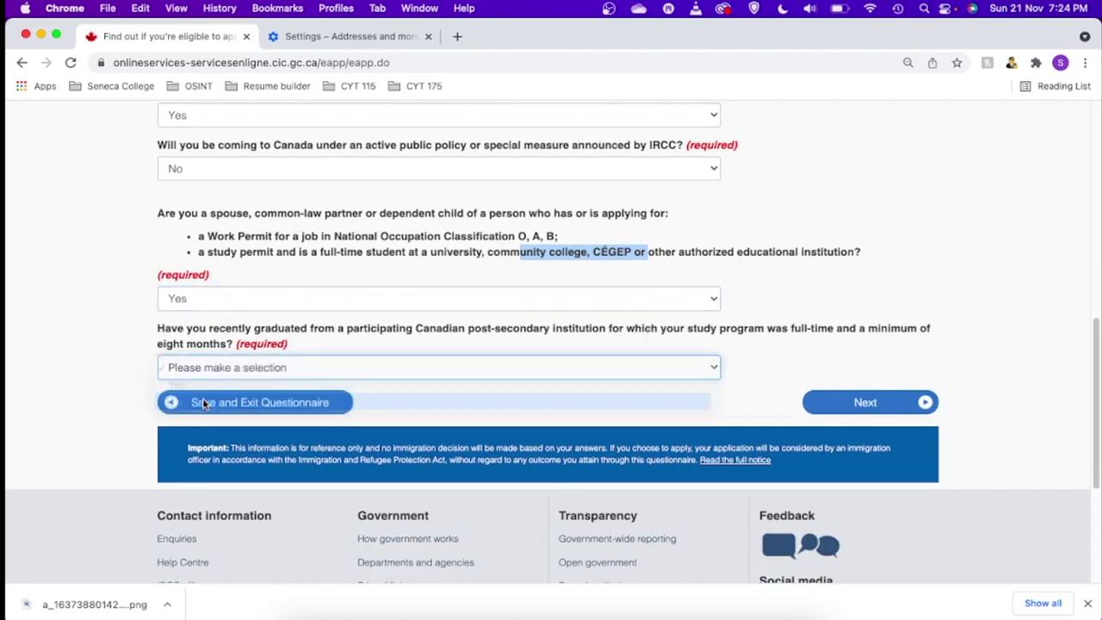
left_click(852, 405)
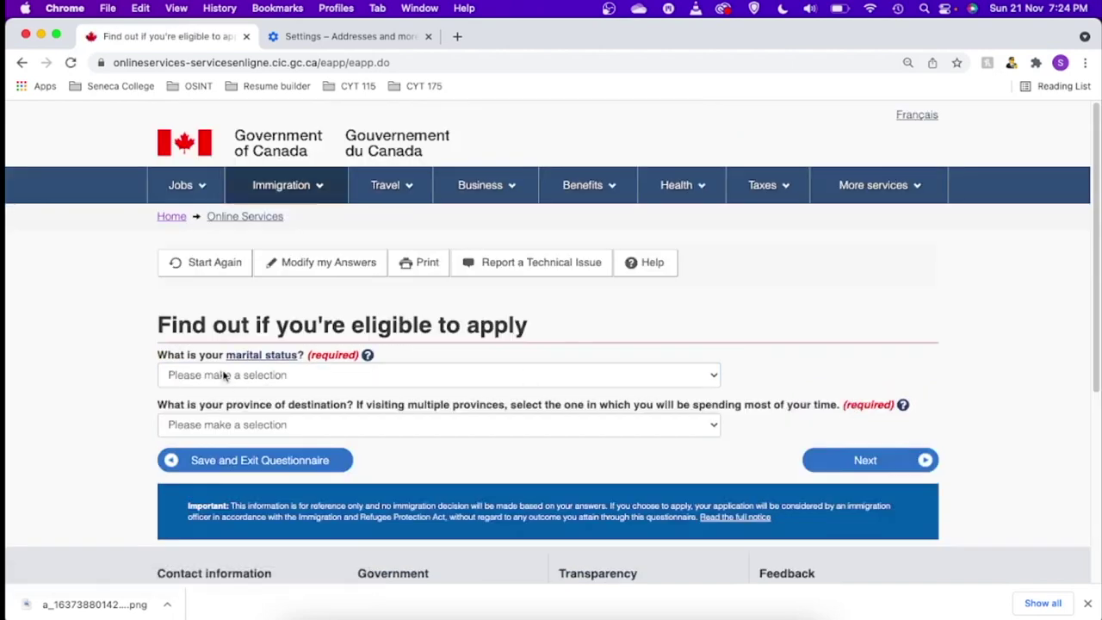
- Set marital status to Married and destination province to Ontario, then submit
left_click(382, 380)
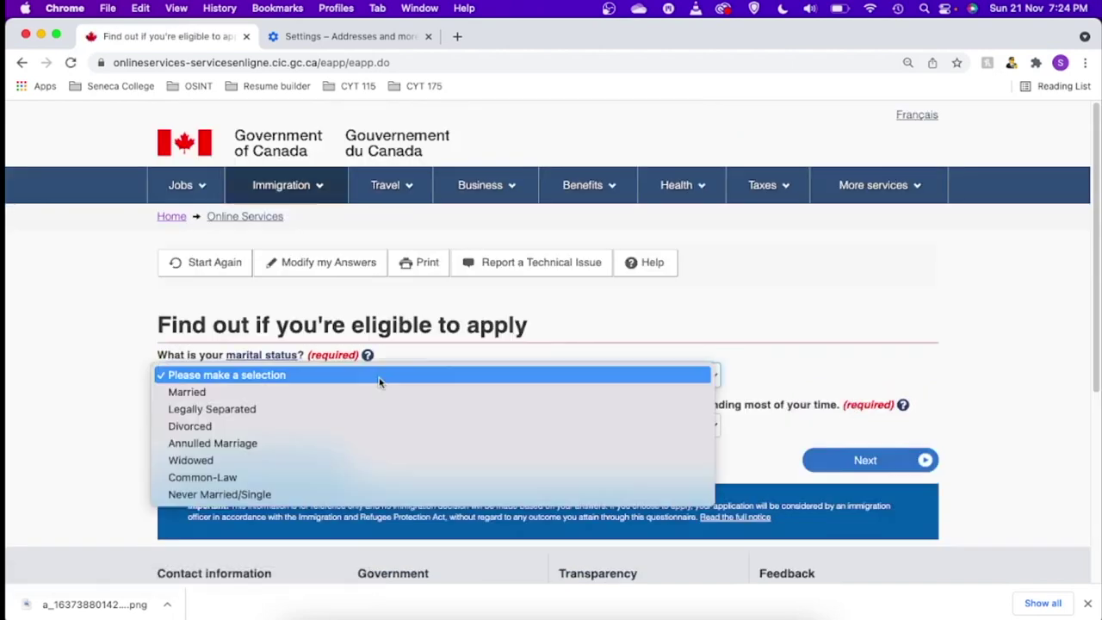
left_click(217, 395)
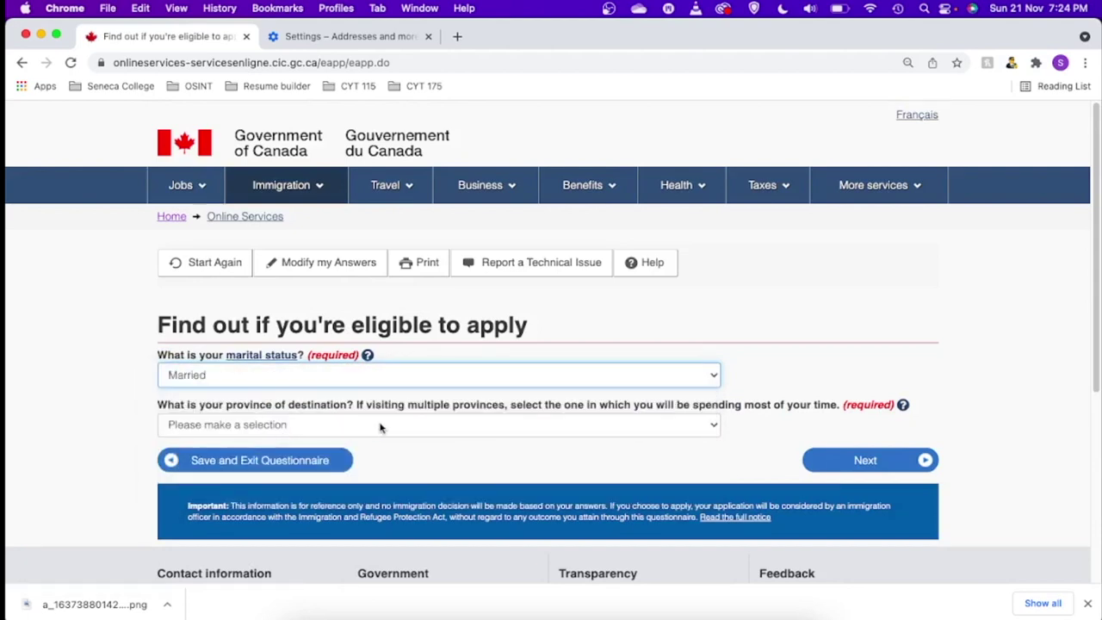
left_click(410, 424)
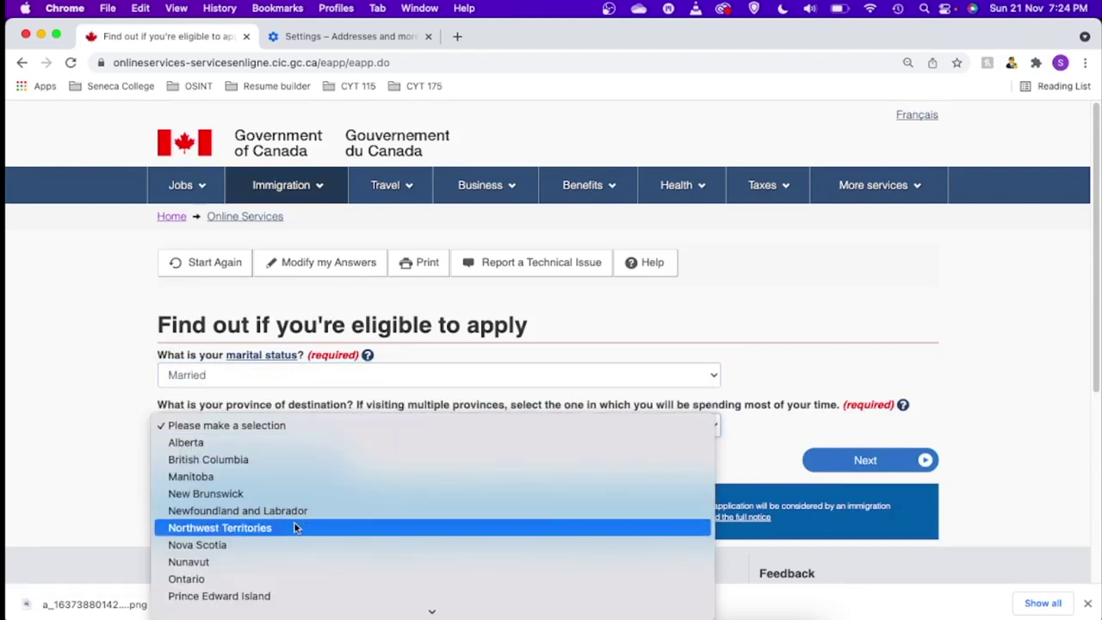
left_click(290, 577)
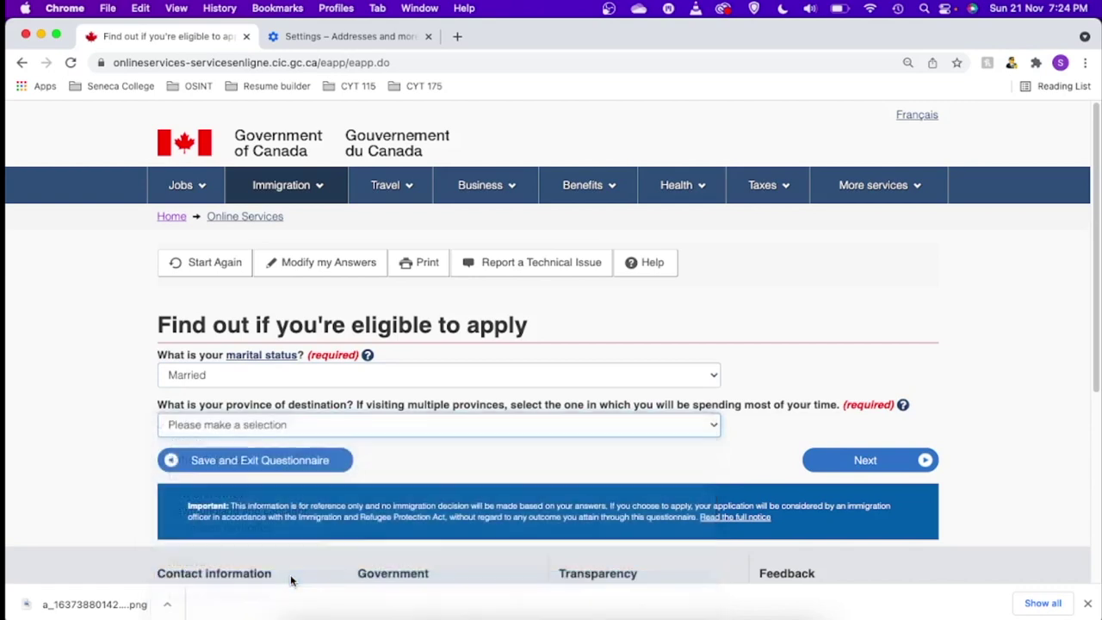
left_click(851, 463)
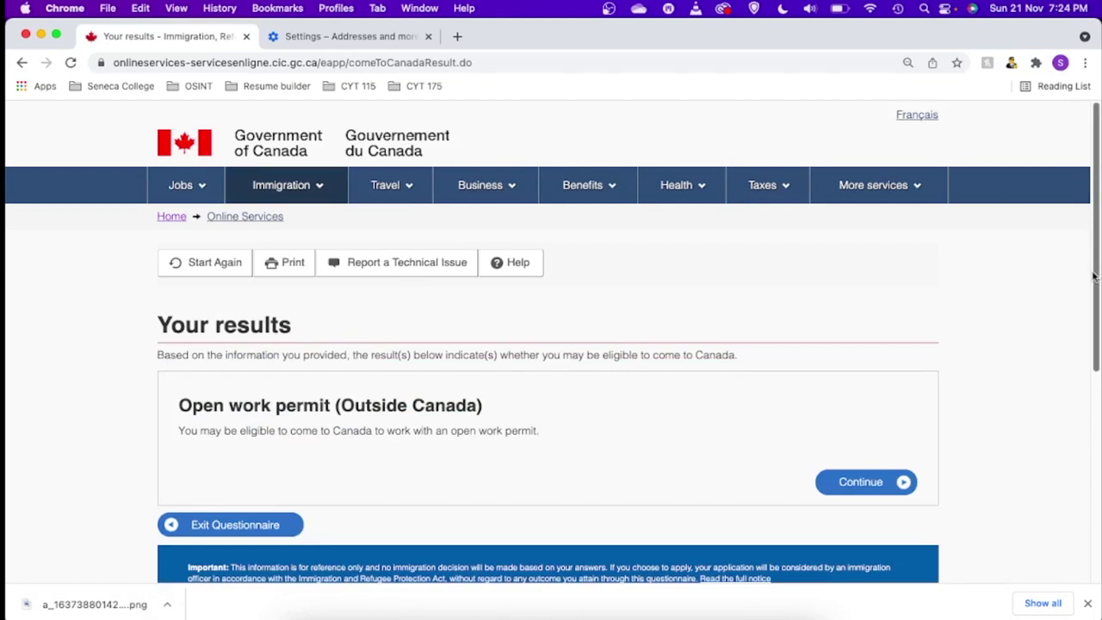
- Accept the Open work permit (Outside Canada) result and get past the personal checklist introduction
scroll(442, 377, "down", 3)
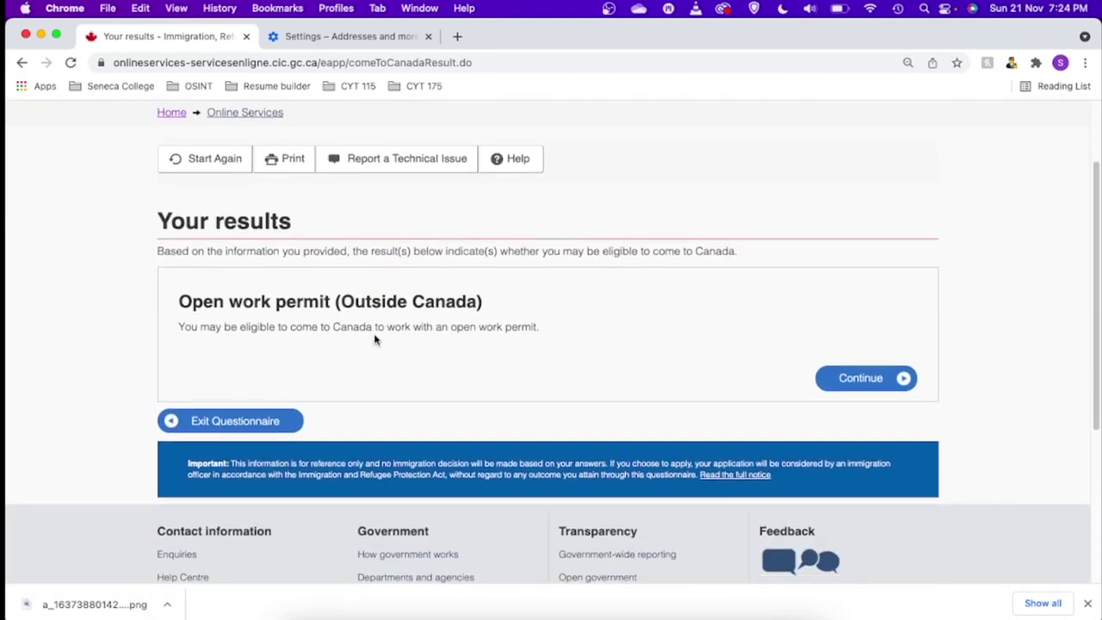
left_click(861, 379)
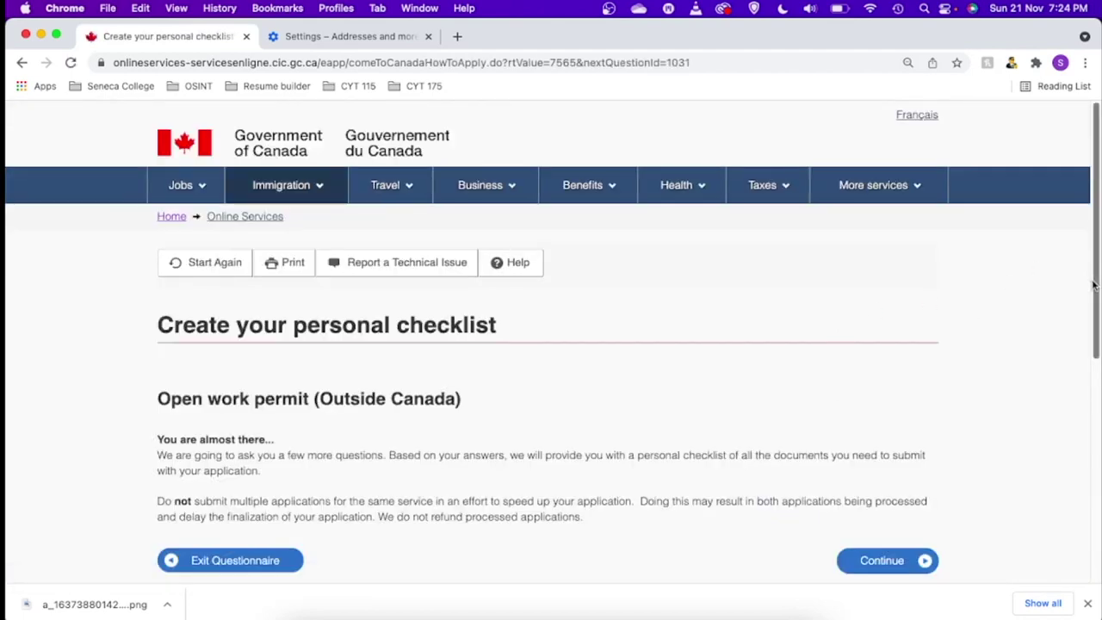
left_click_drag(1094, 284, 1095, 330)
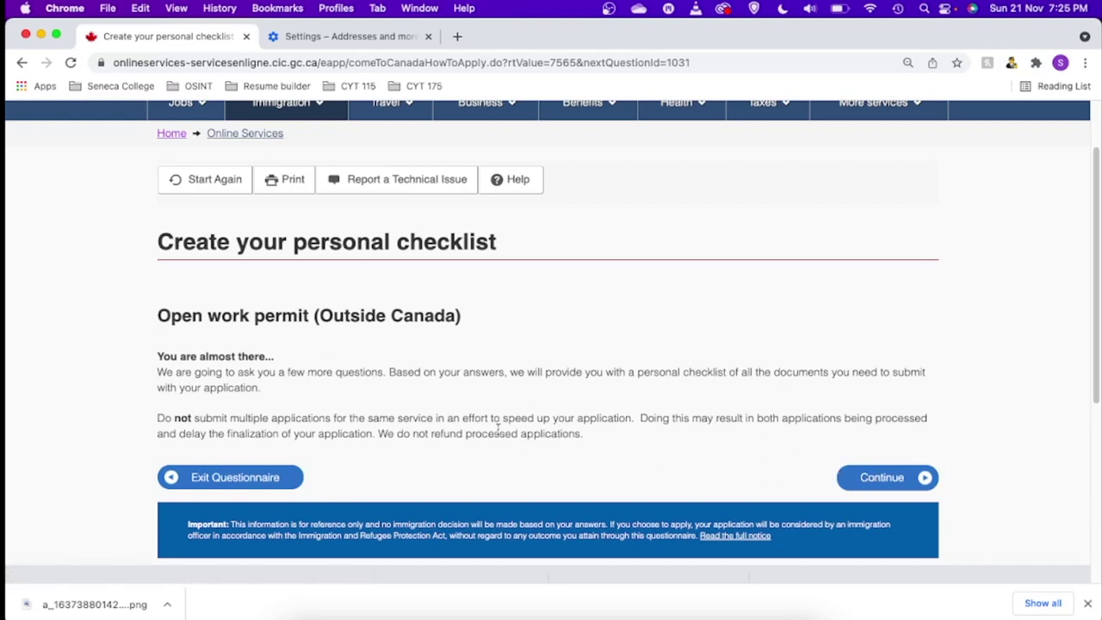
left_click(892, 479)
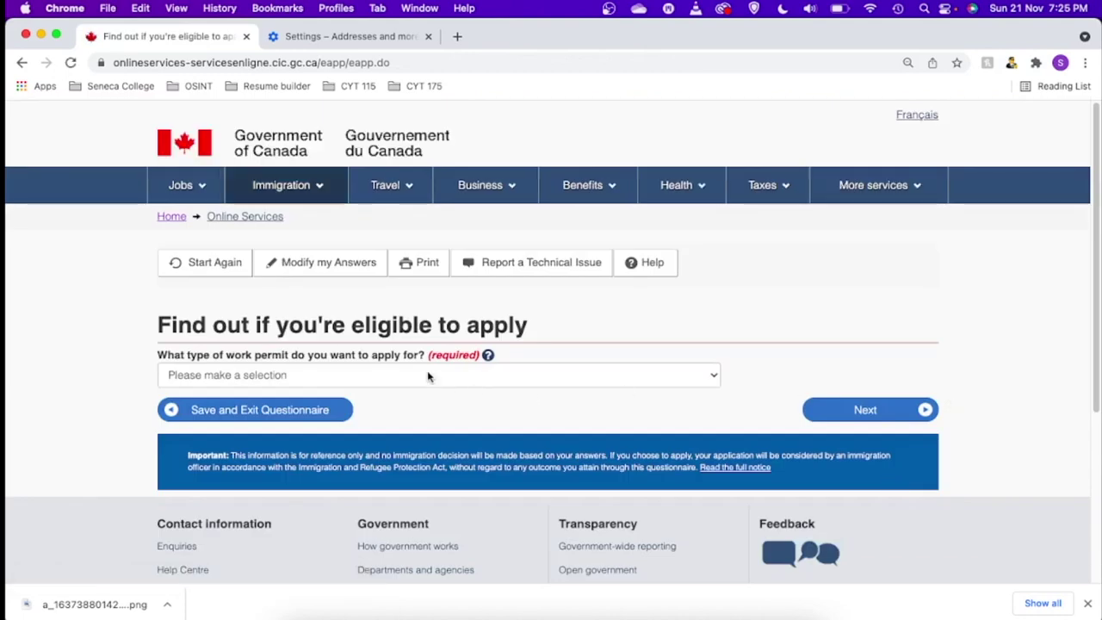
- Choose the work permit for a spouse, common-law partner or child of a skilled worker or student
left_click(297, 376)
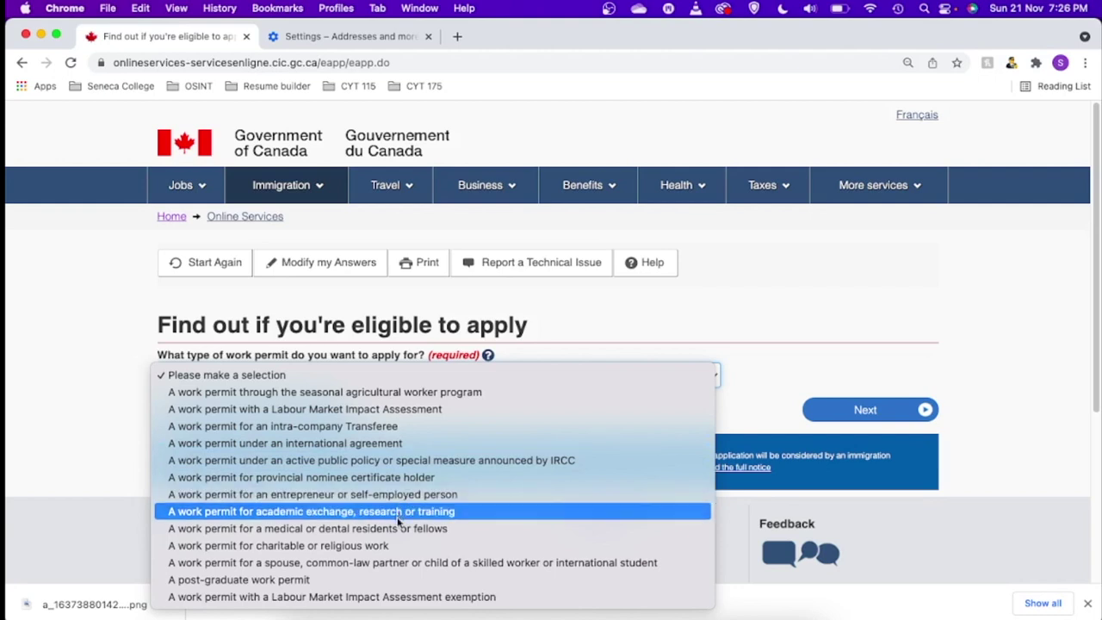
left_click(402, 565)
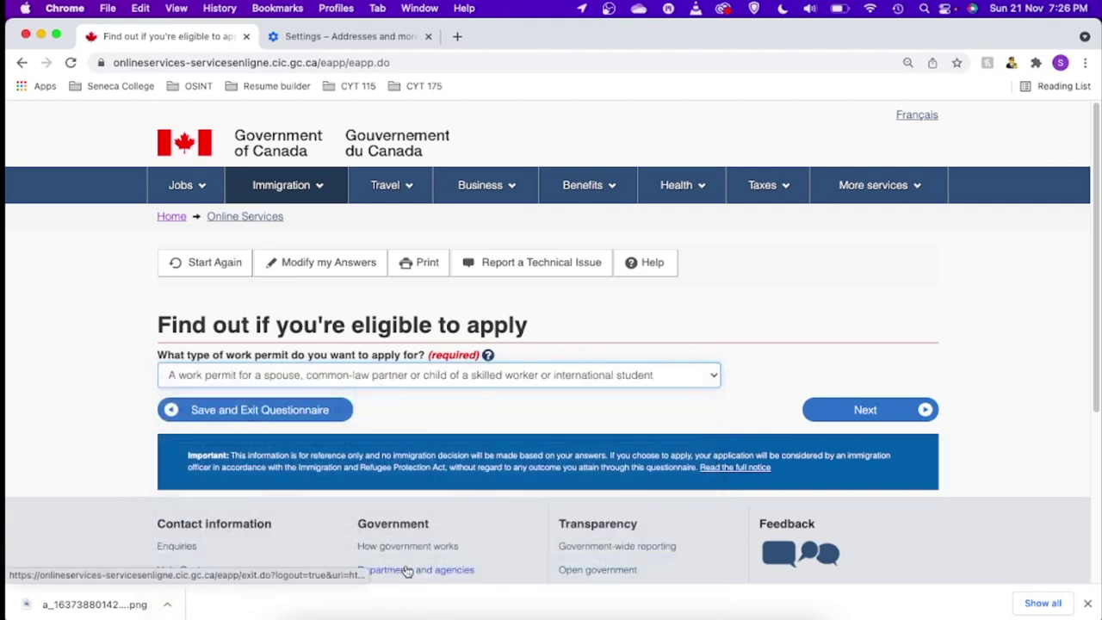
left_click(861, 411)
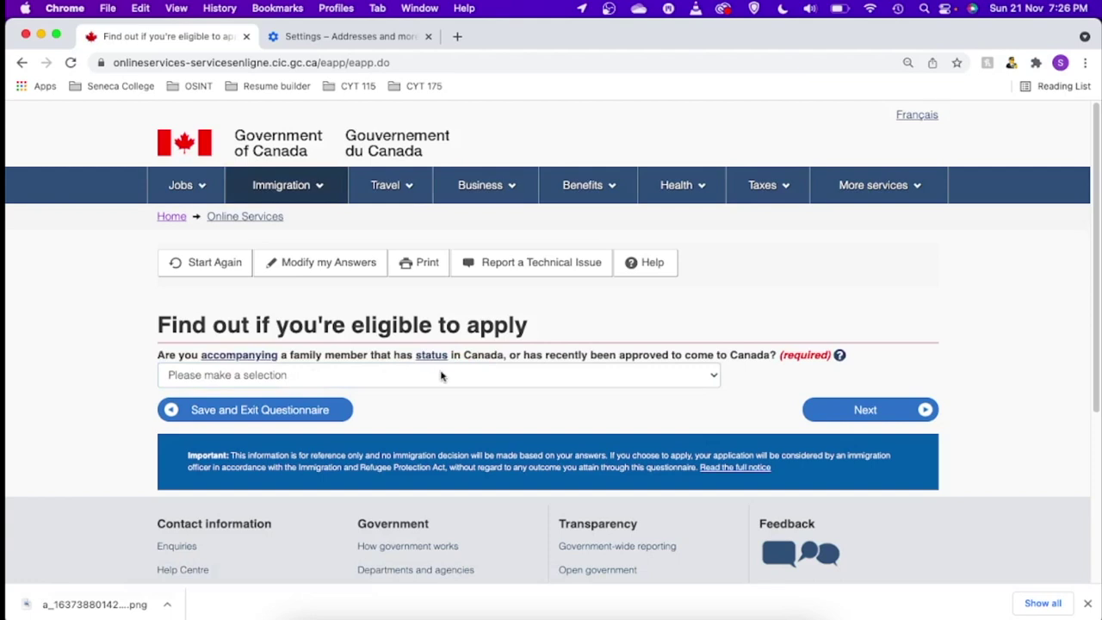
- Answer Yes to accompanying a family member and No to the criminal offence question
left_click(566, 378)
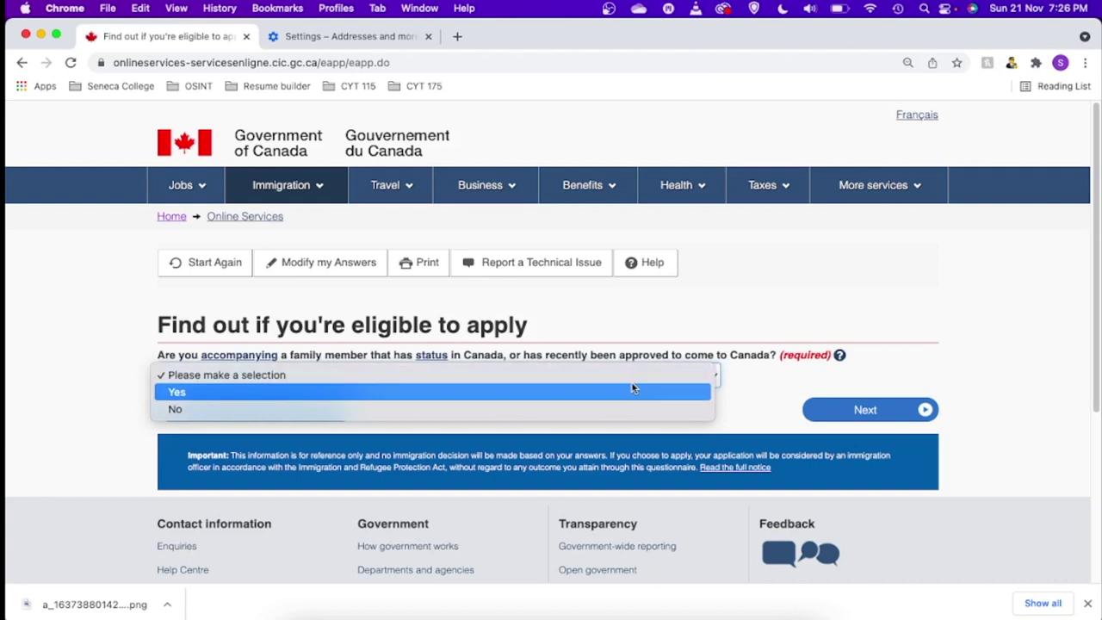
left_click(735, 406)
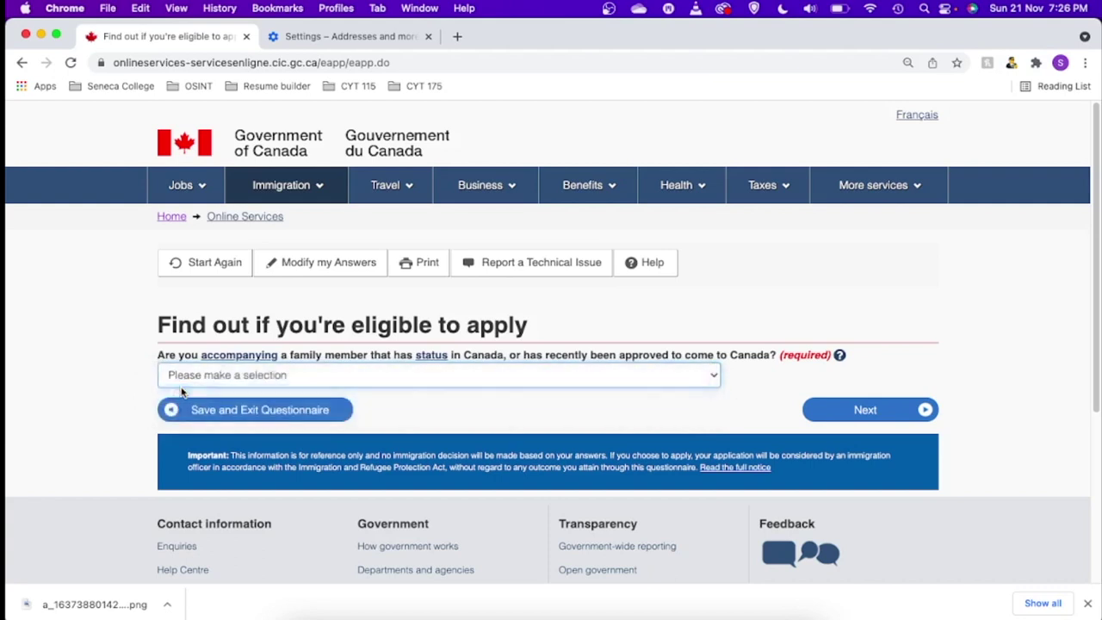
left_click(157, 382)
left_click(181, 392)
left_click(896, 420)
left_click(224, 375)
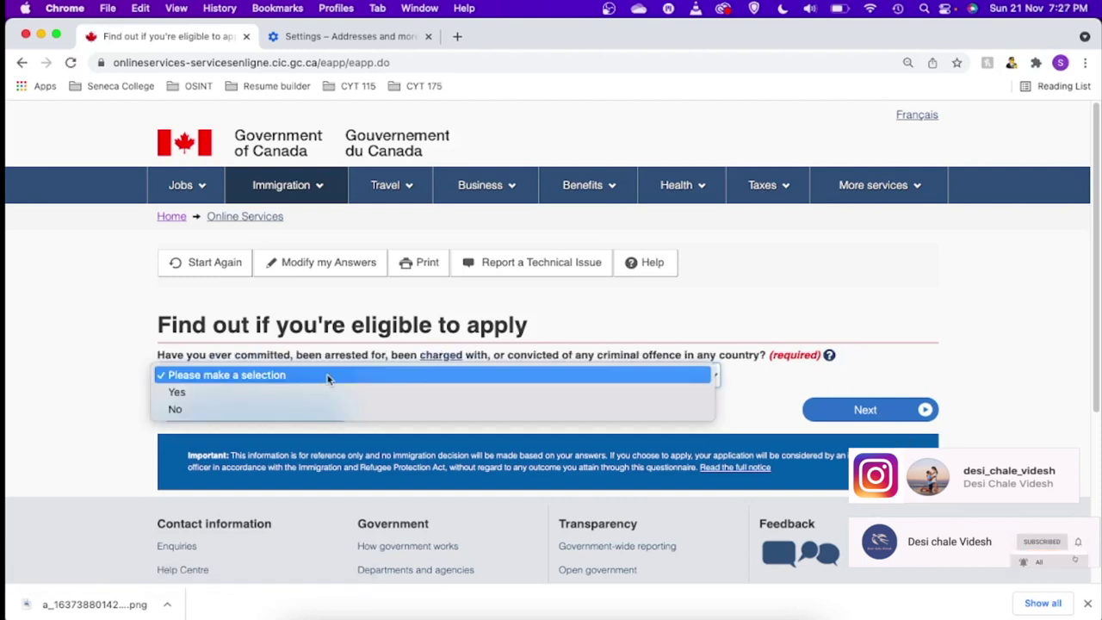
left_click(459, 409)
left_click(852, 412)
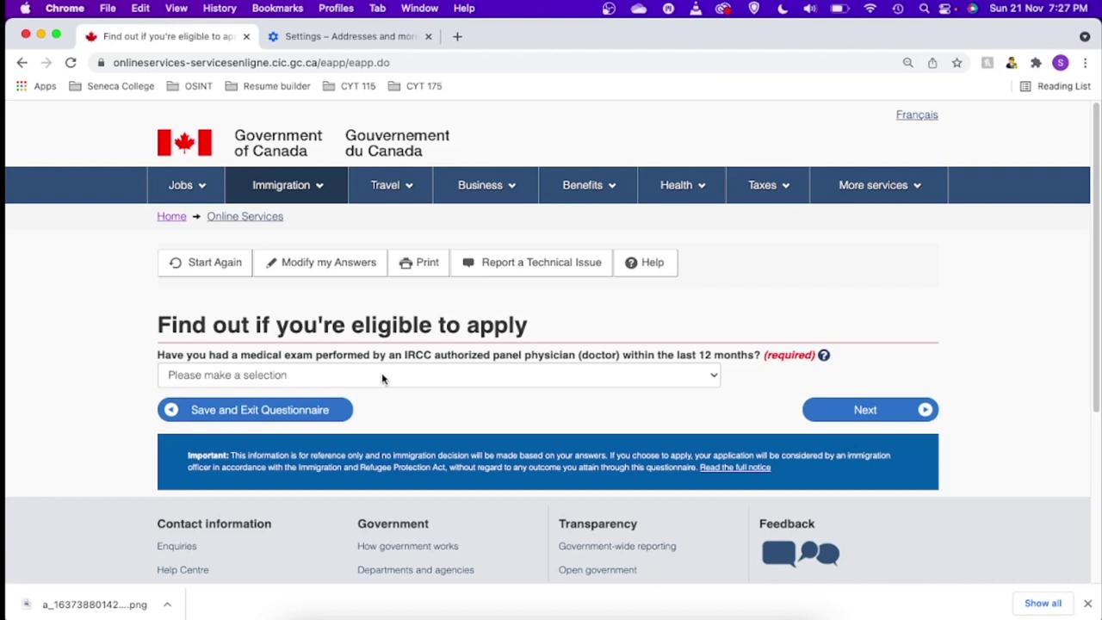
- Answer Yes to the recent medical exam question and No to applying for a family member
left_click(383, 376)
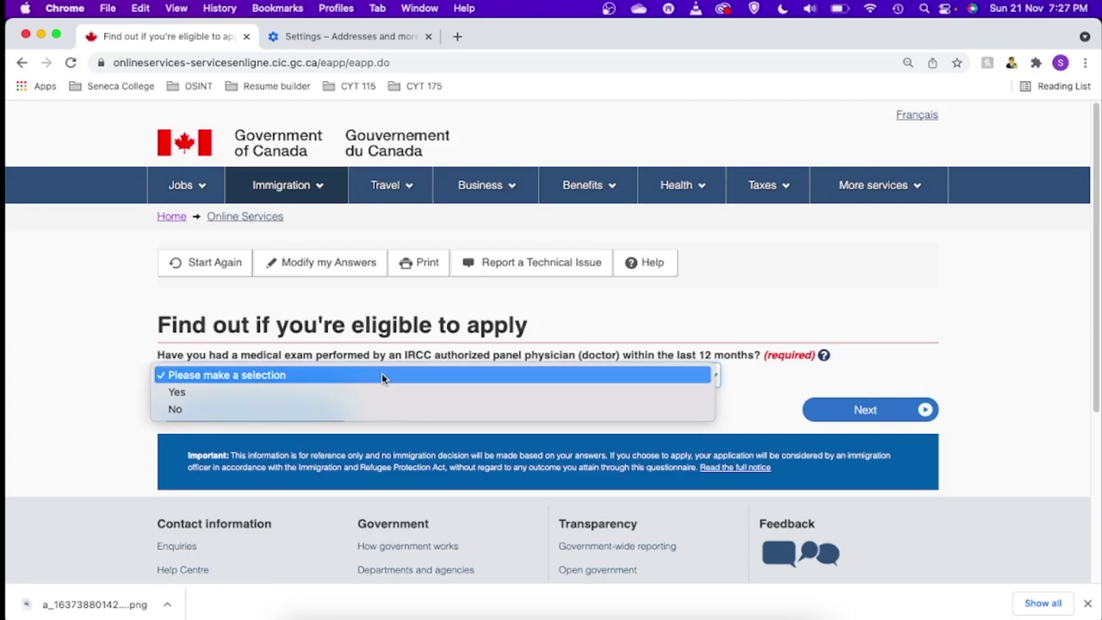
left_click(262, 395)
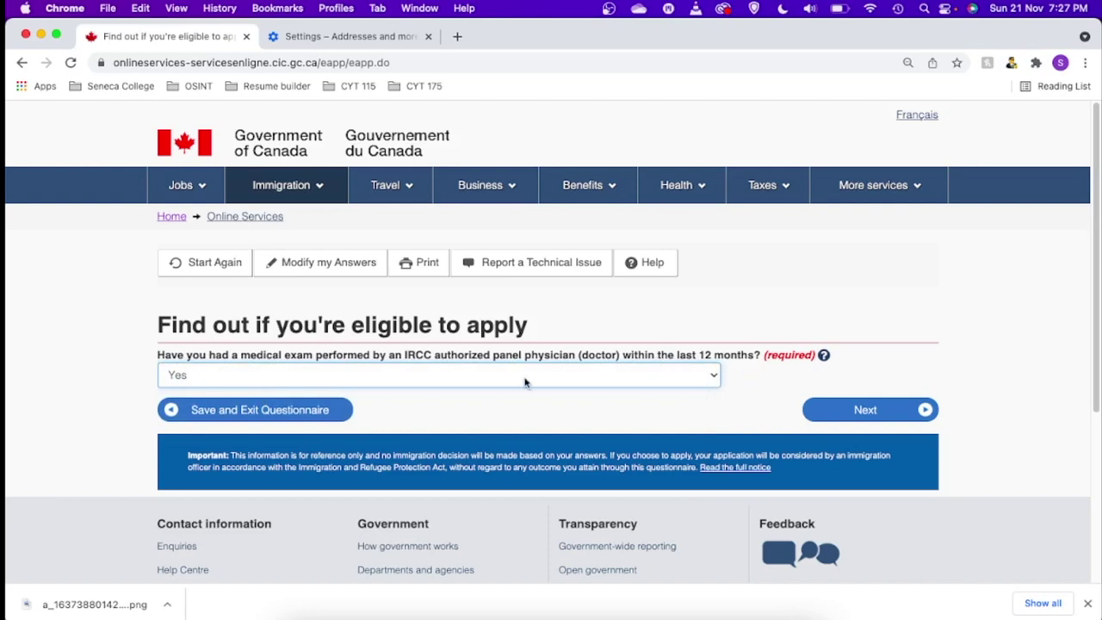
left_click(869, 420)
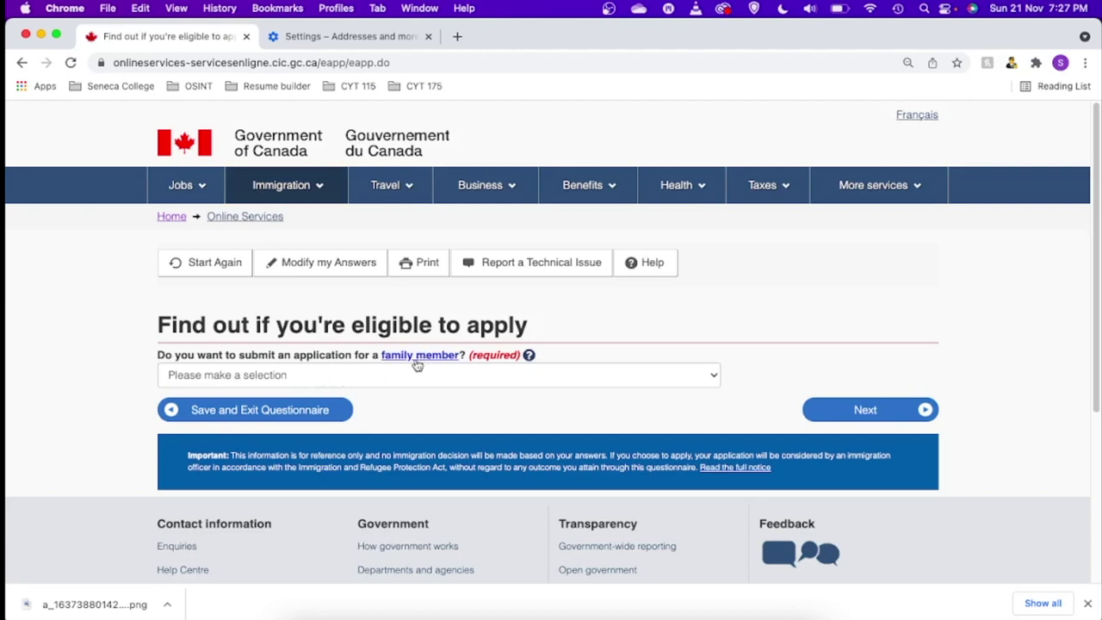
left_click(330, 377)
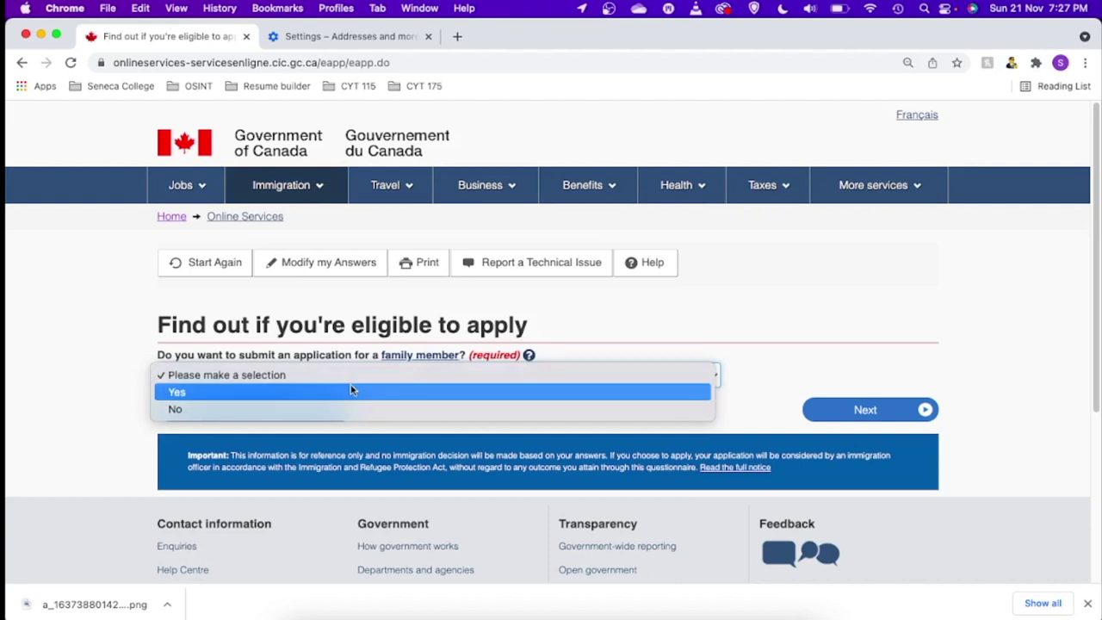
left_click(216, 408)
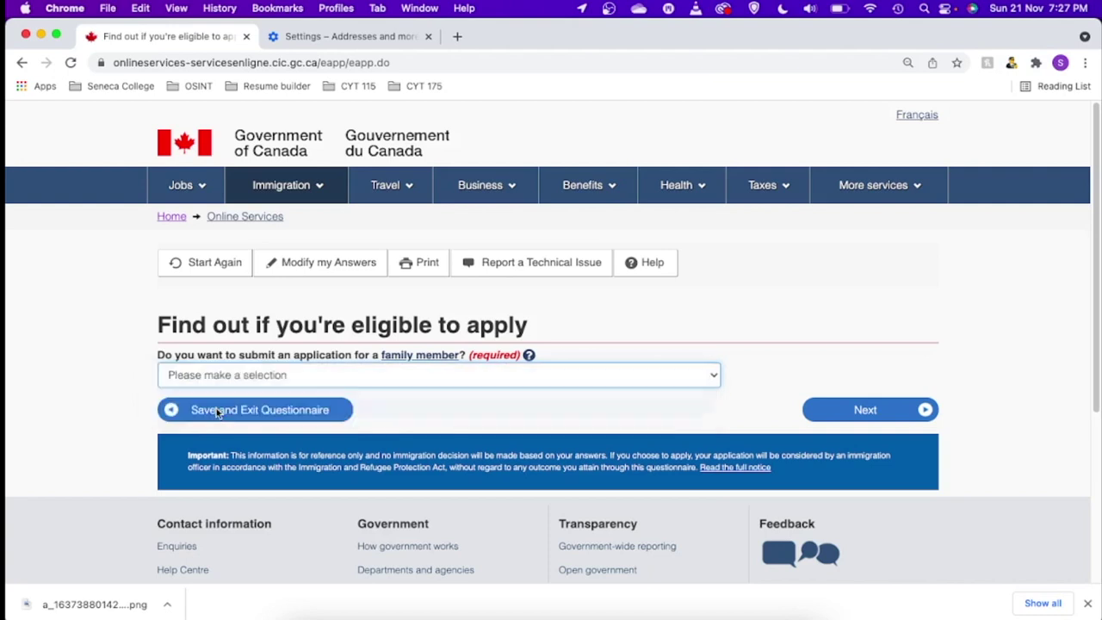
left_click(853, 417)
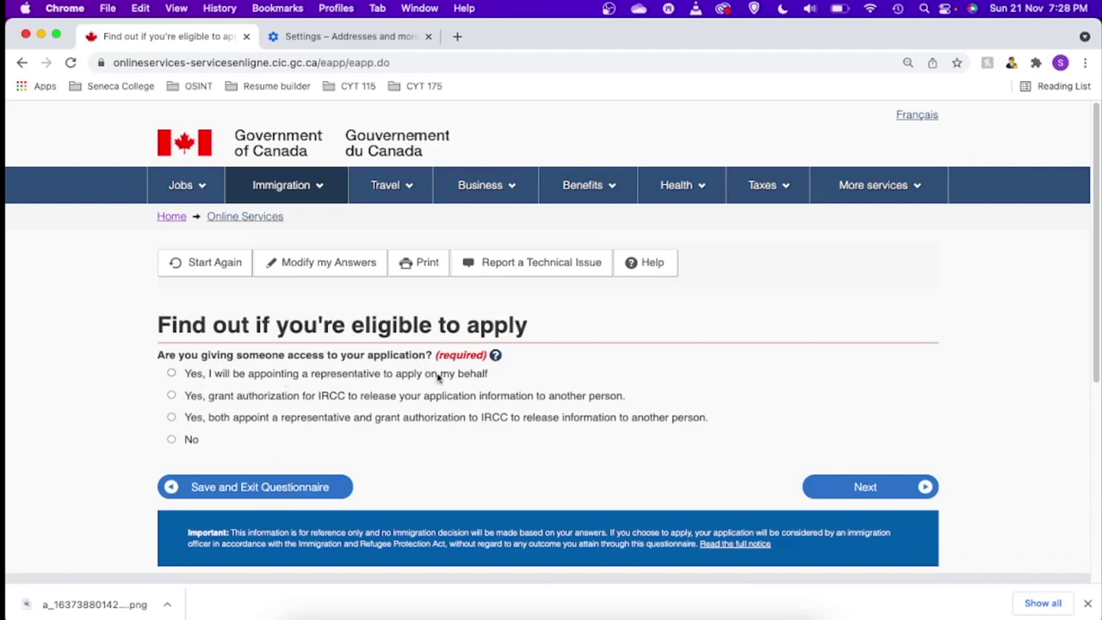
- Answer No to the biometrics question and Yes to paying the application fees
left_click(172, 440)
left_click(865, 486)
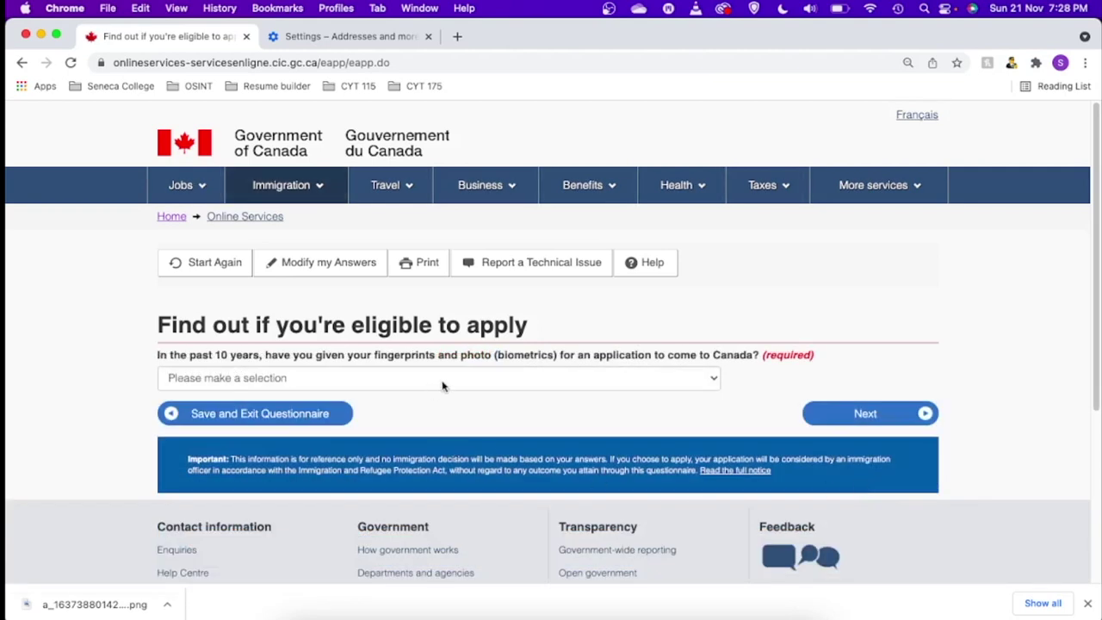
left_click(441, 378)
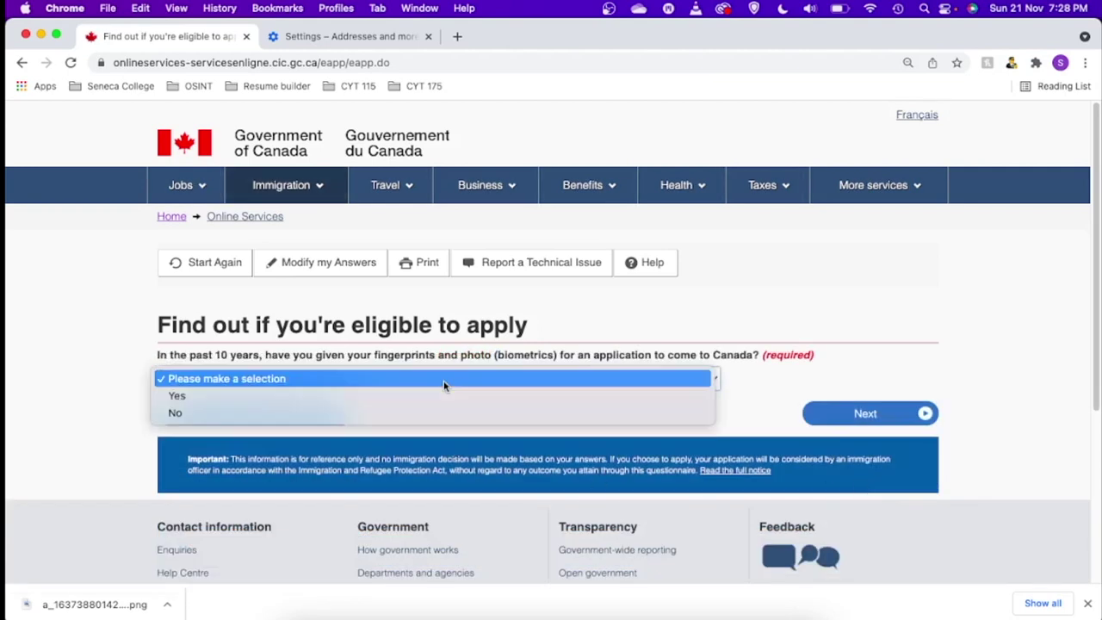
left_click(223, 413)
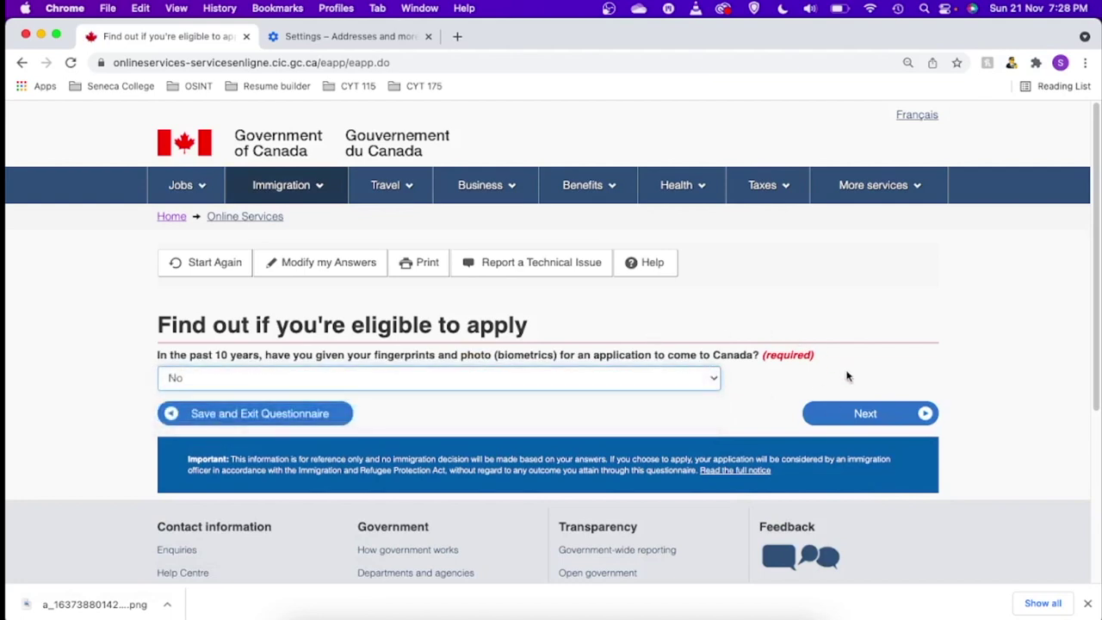
left_click(860, 415)
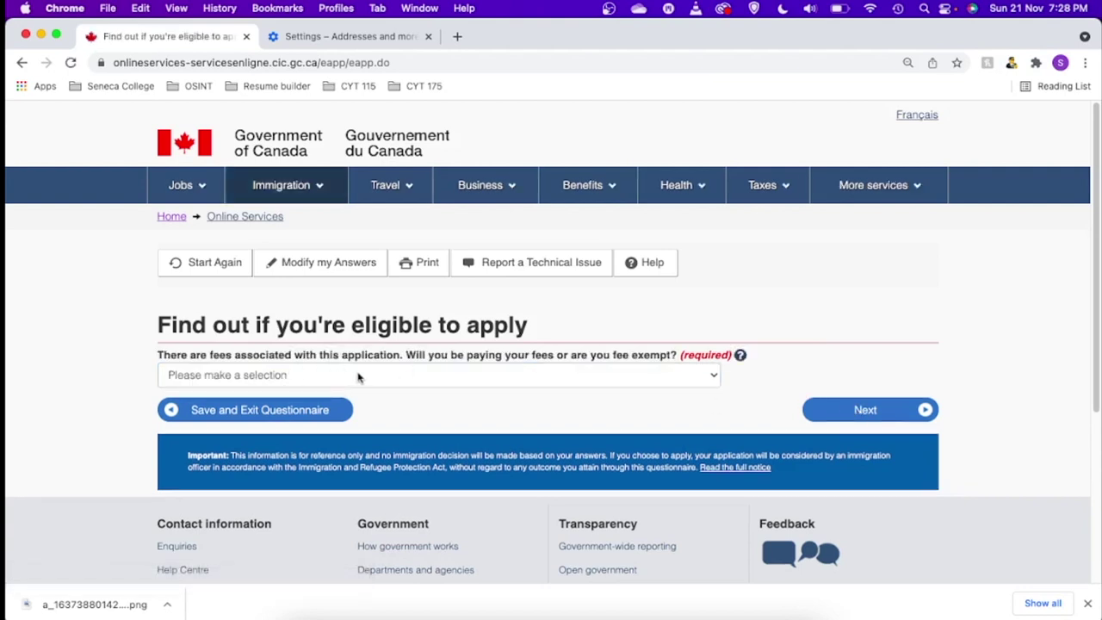
left_click(655, 375)
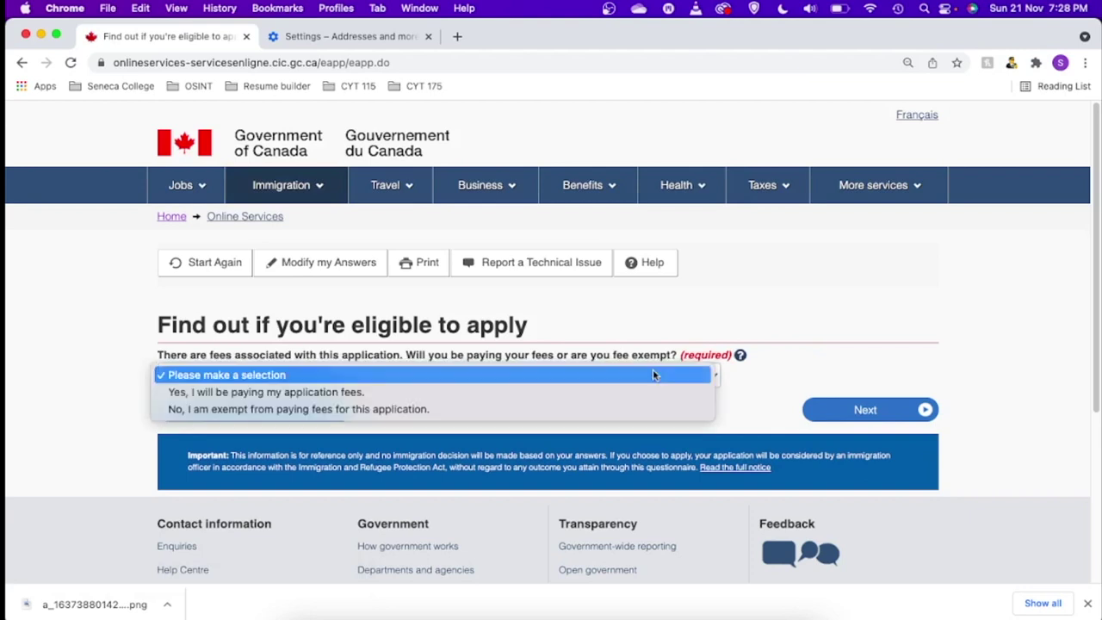
left_click(332, 393)
left_click(883, 412)
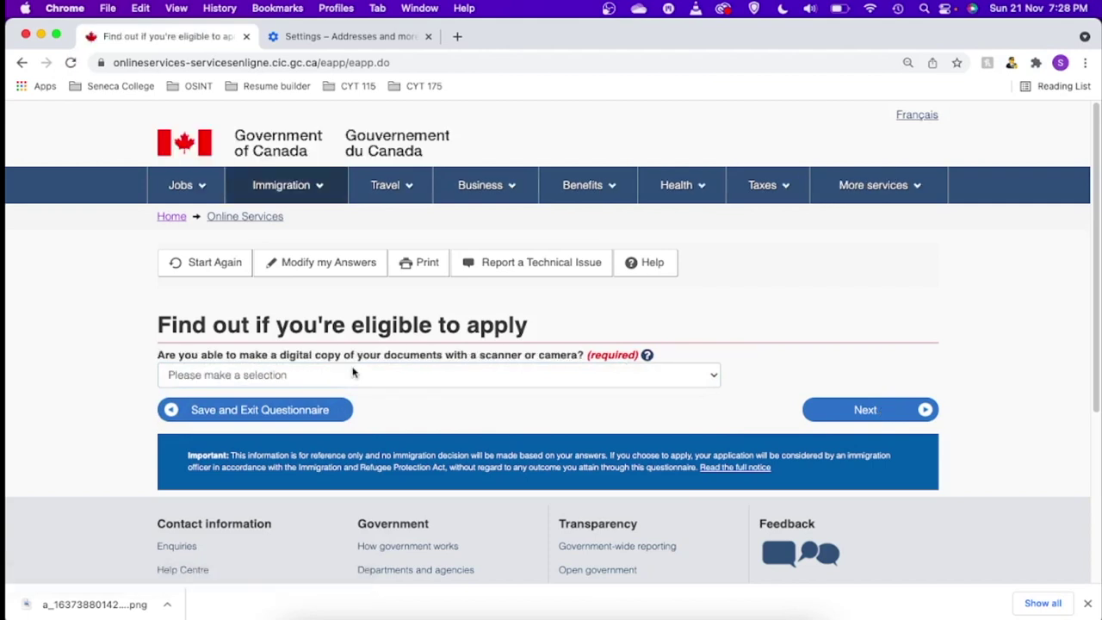
- Answer Yes to digital copies and Yes to paying online, then review the answers
left_click(577, 380)
left_click(306, 389)
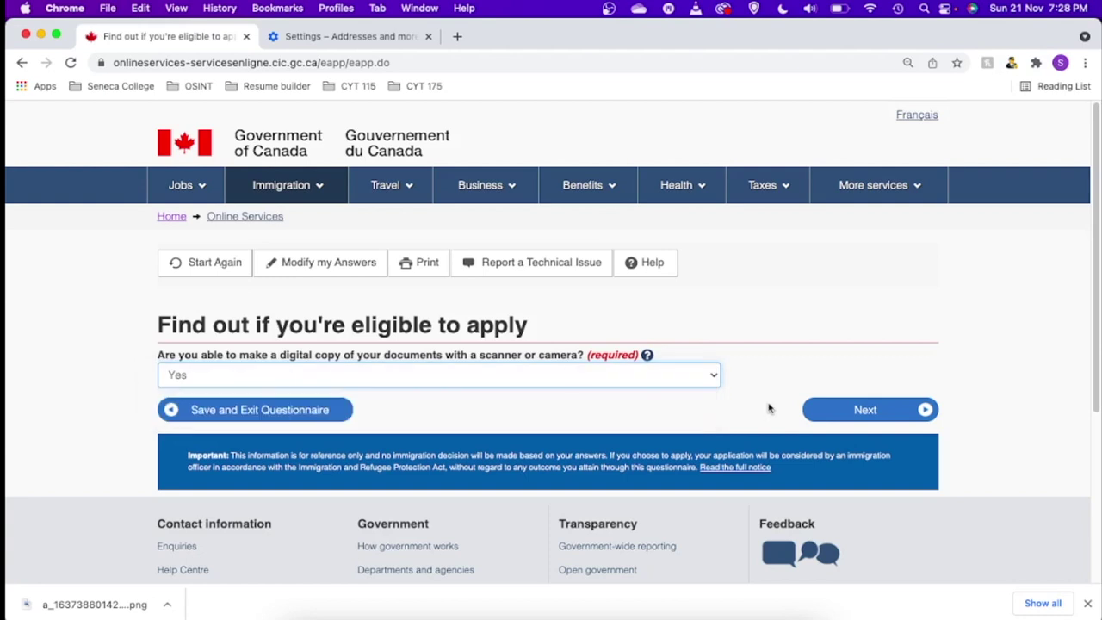
left_click(900, 410)
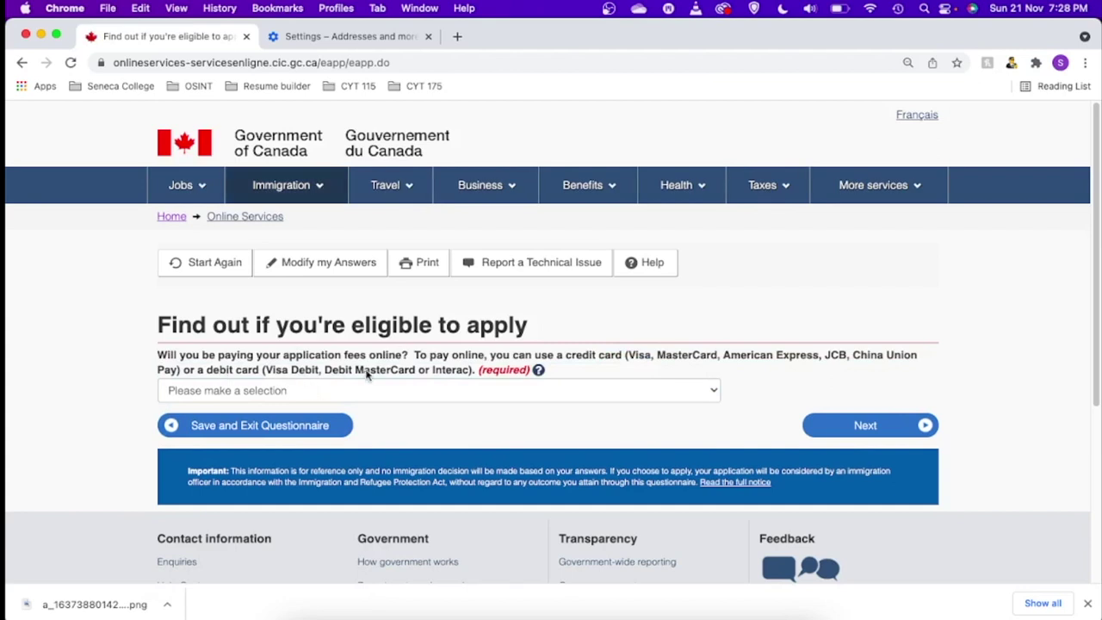
left_click(481, 391)
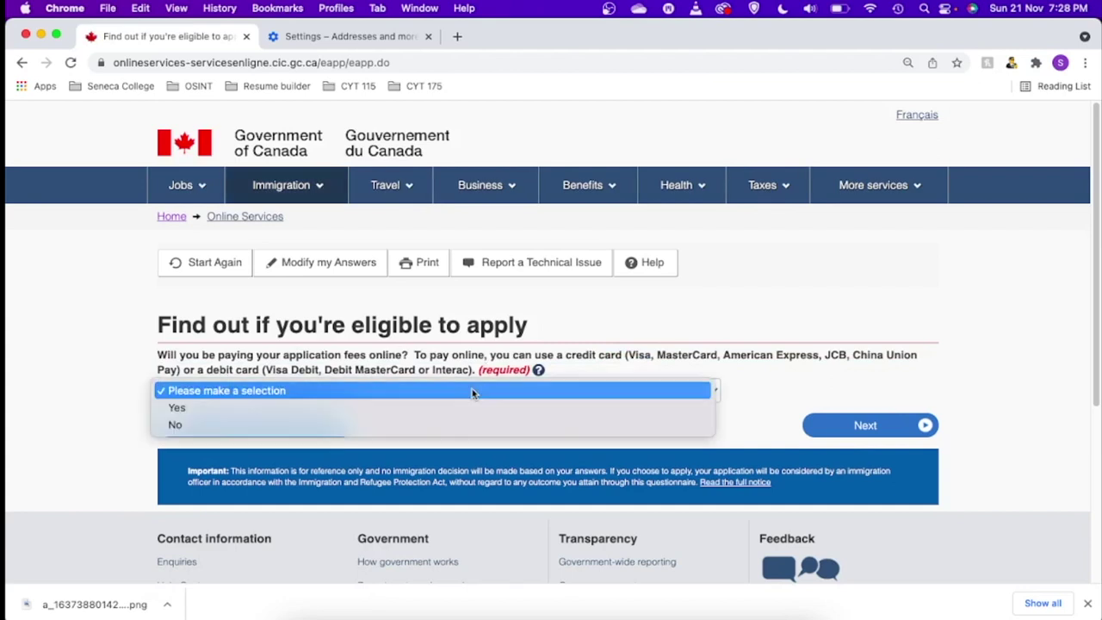
left_click(250, 408)
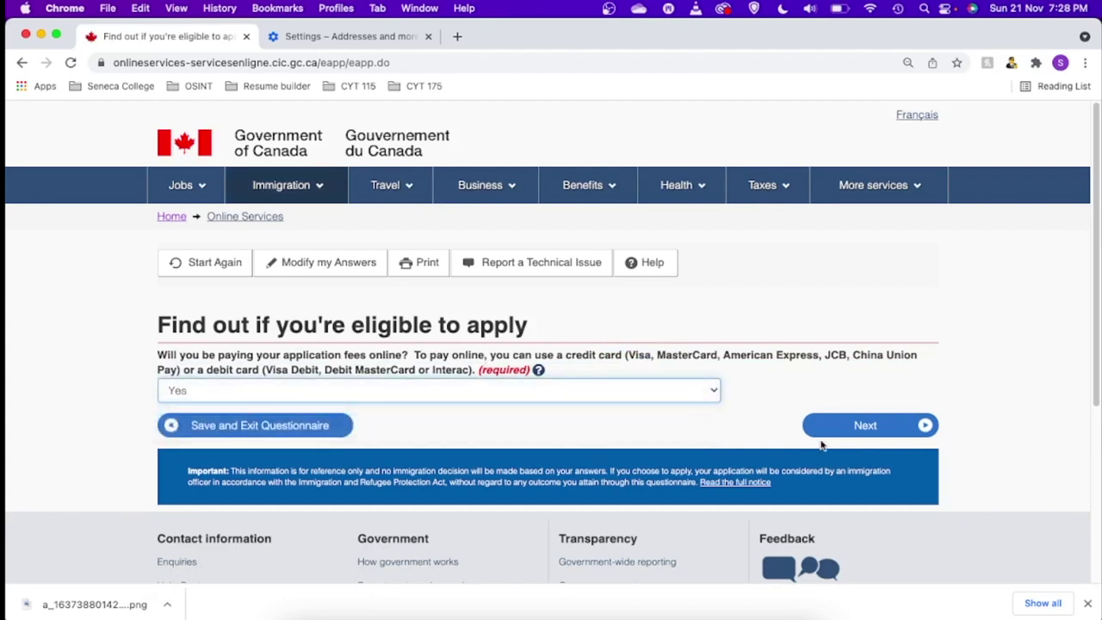
left_click(878, 428)
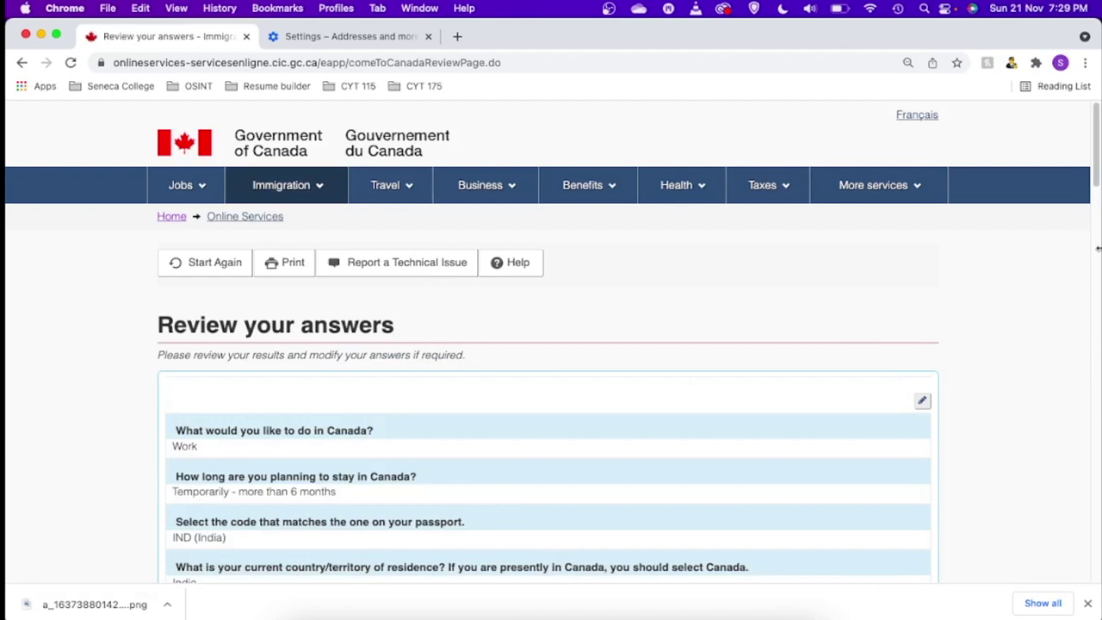
left_click_drag(1098, 181, 1099, 530)
- Accept the reviewed answers and continue past the submission instructions to the document checklist
left_click(890, 576)
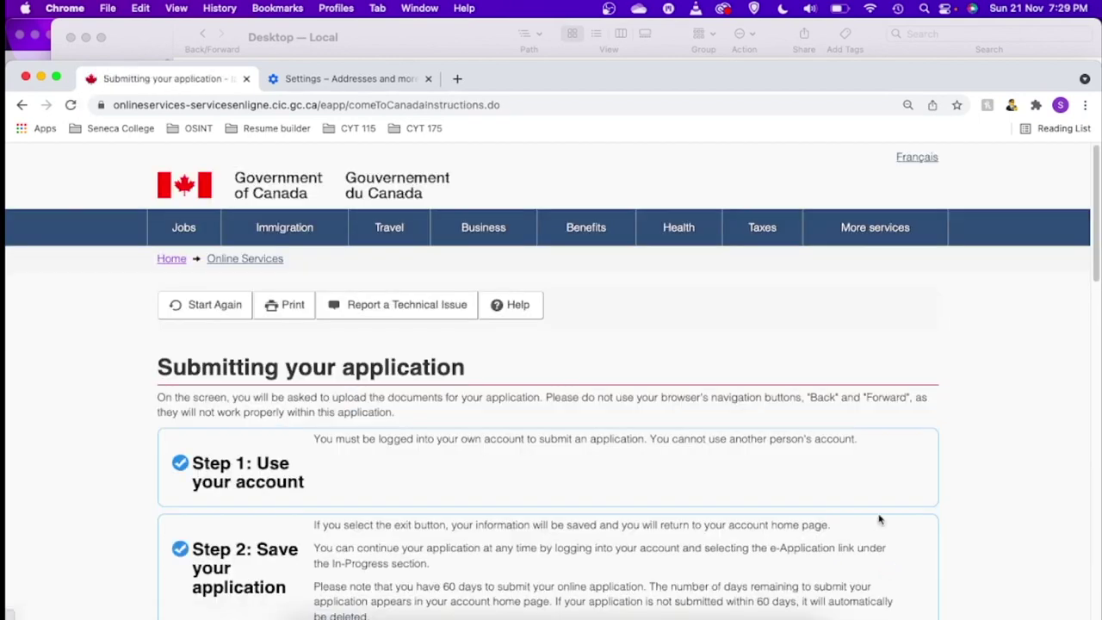
left_click_drag(1098, 215, 1099, 399)
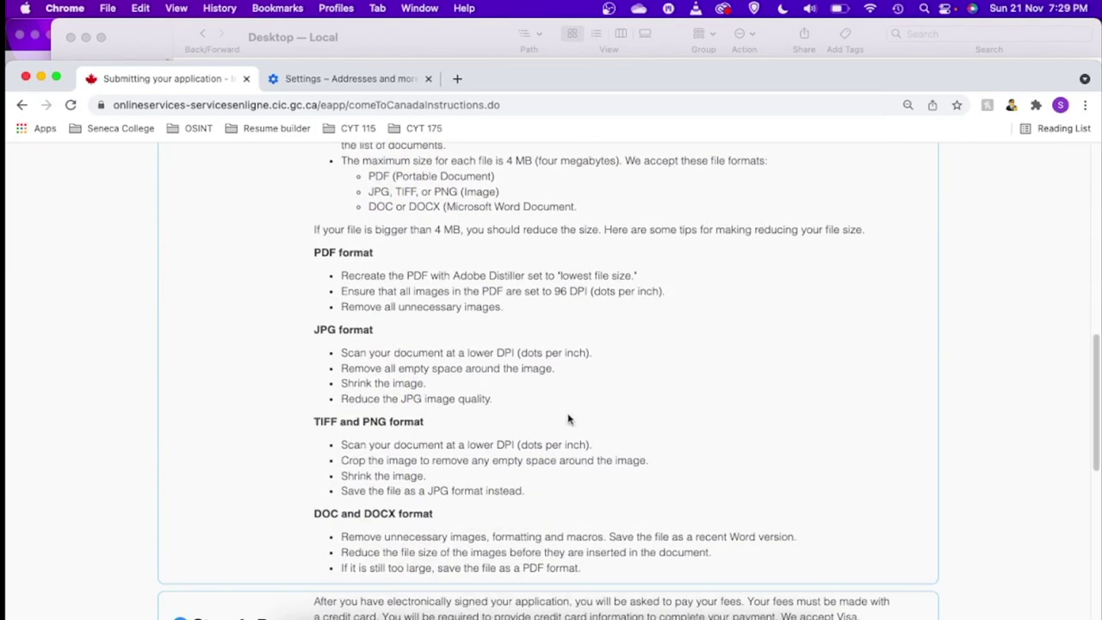
left_click_drag(1099, 446, 1098, 540)
left_click(871, 398)
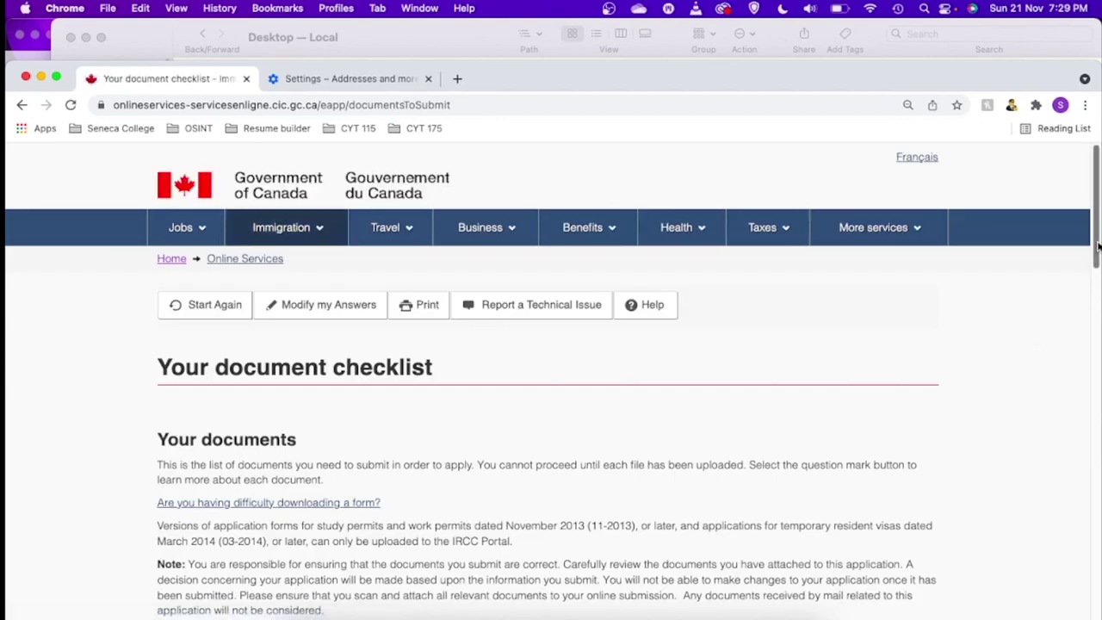
- Scroll down the document checklist toward the IMM 1295 form link
left_click_drag(1098, 247, 1098, 339)
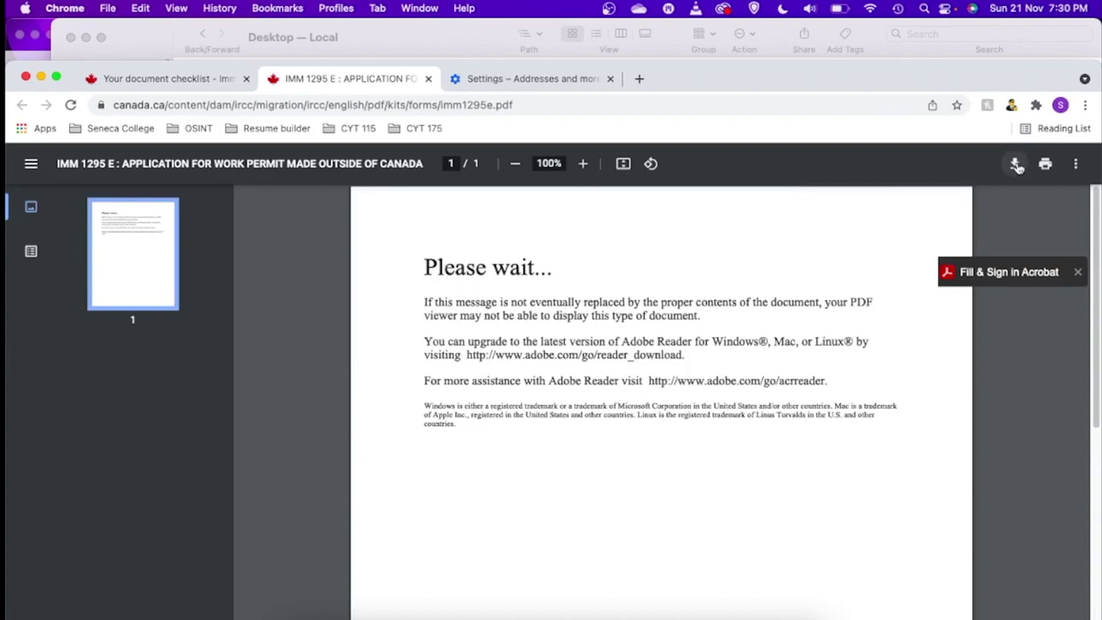
- Open imm1295e.pdf from the Finder Downloads folder with Adobe Acrobat Pro DC
left_click(1017, 165)
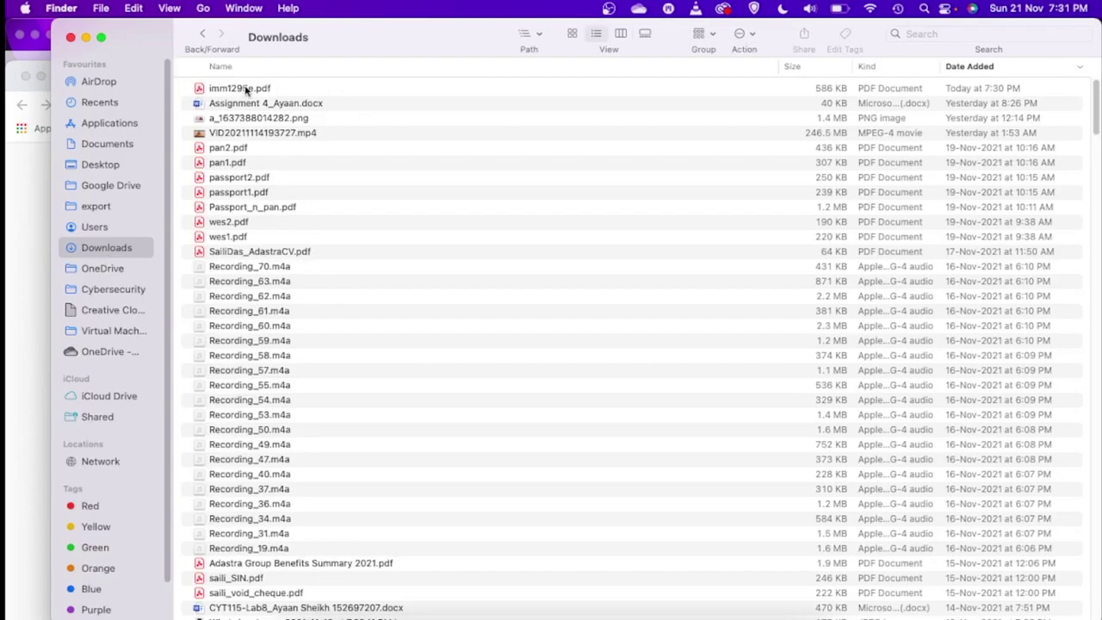
left_click(245, 89)
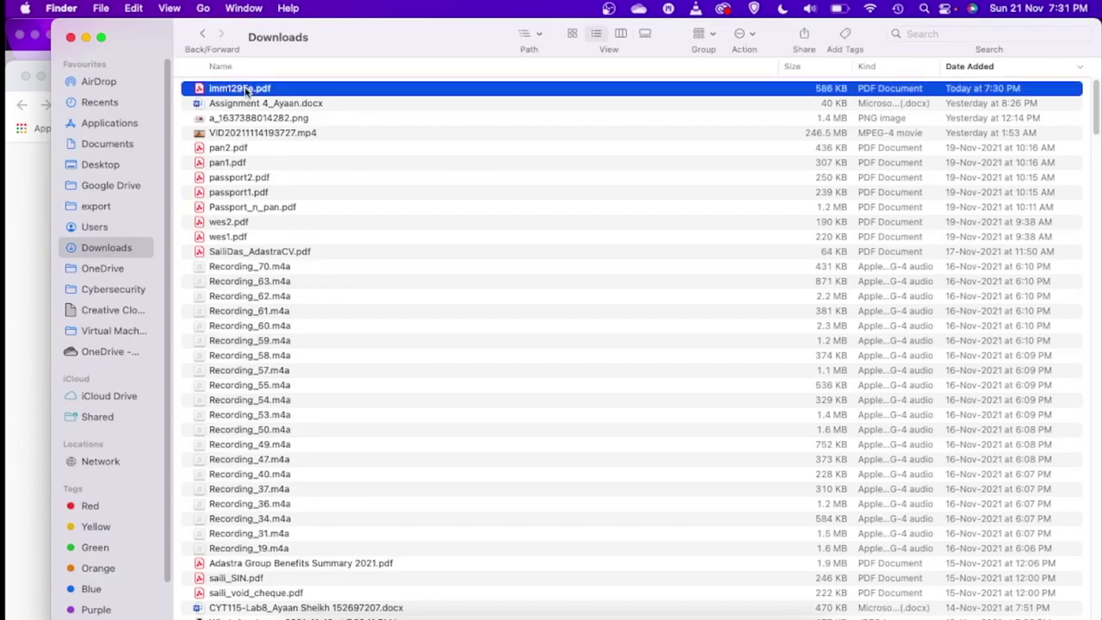
right_click(246, 91)
left_click(269, 96)
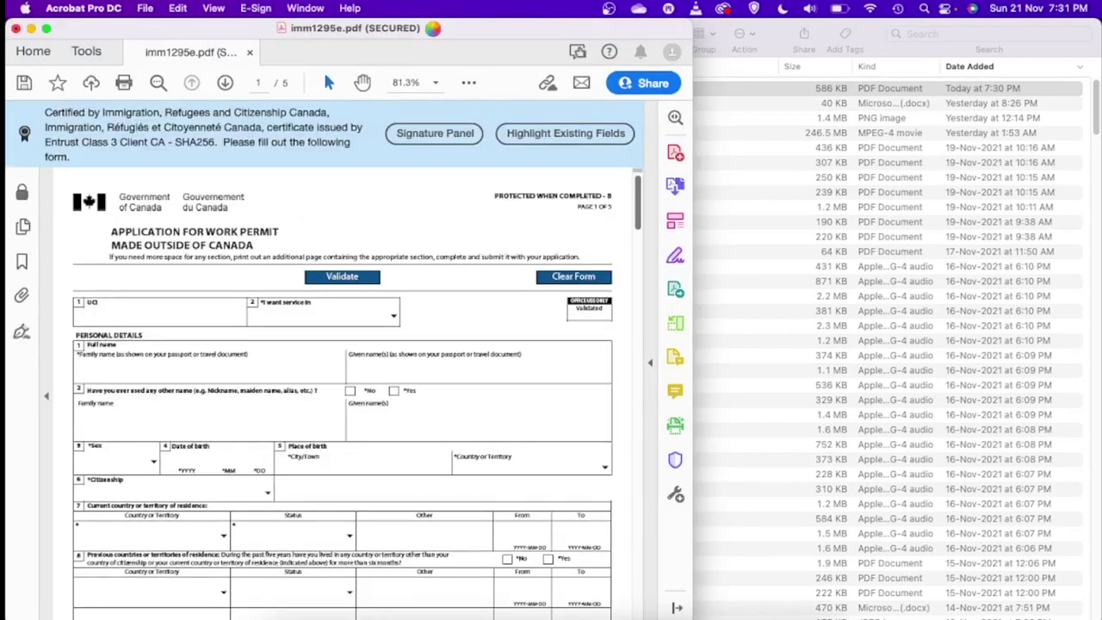
- Maximise the Acrobat window and scroll the imm1295e.pdf form down to page 3
double_click(460, 55)
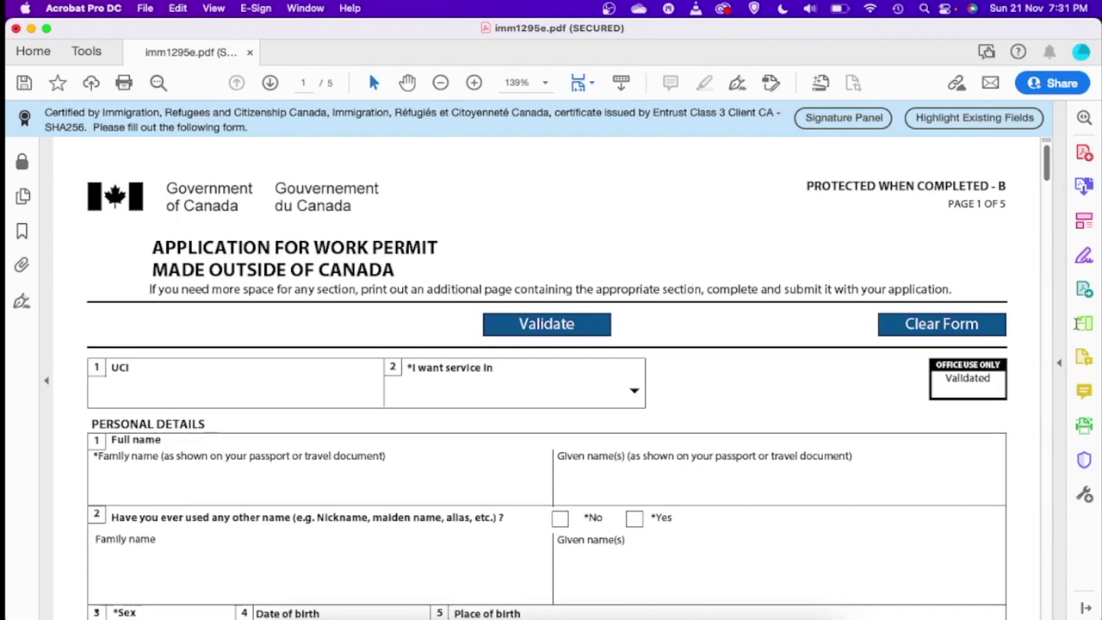
left_click_drag(1047, 170, 1050, 327)
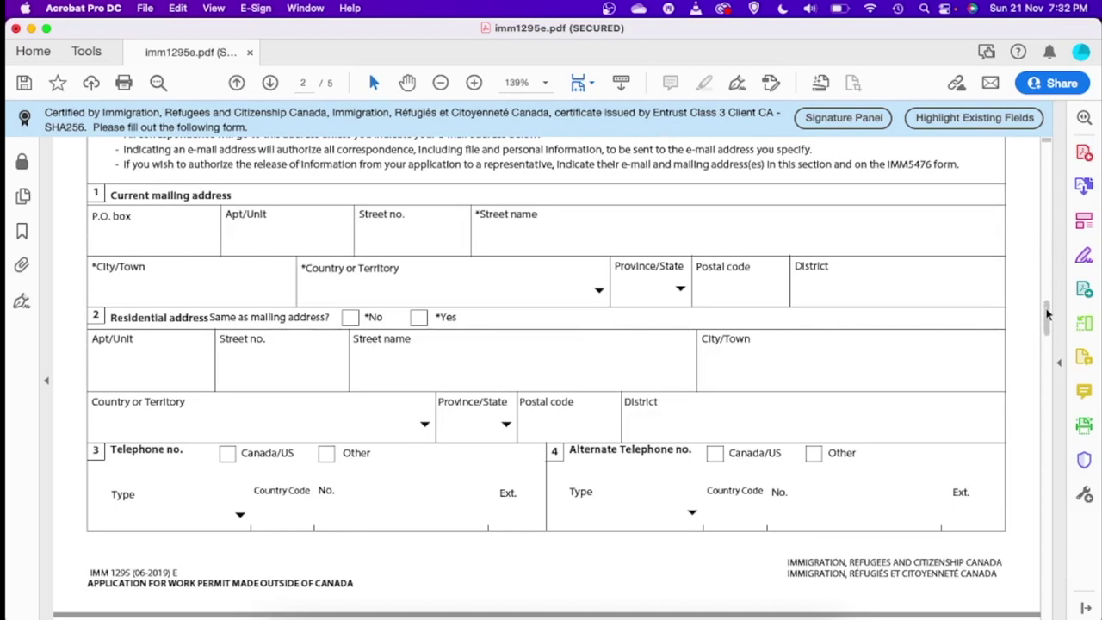
left_click_drag(1048, 329, 1046, 369)
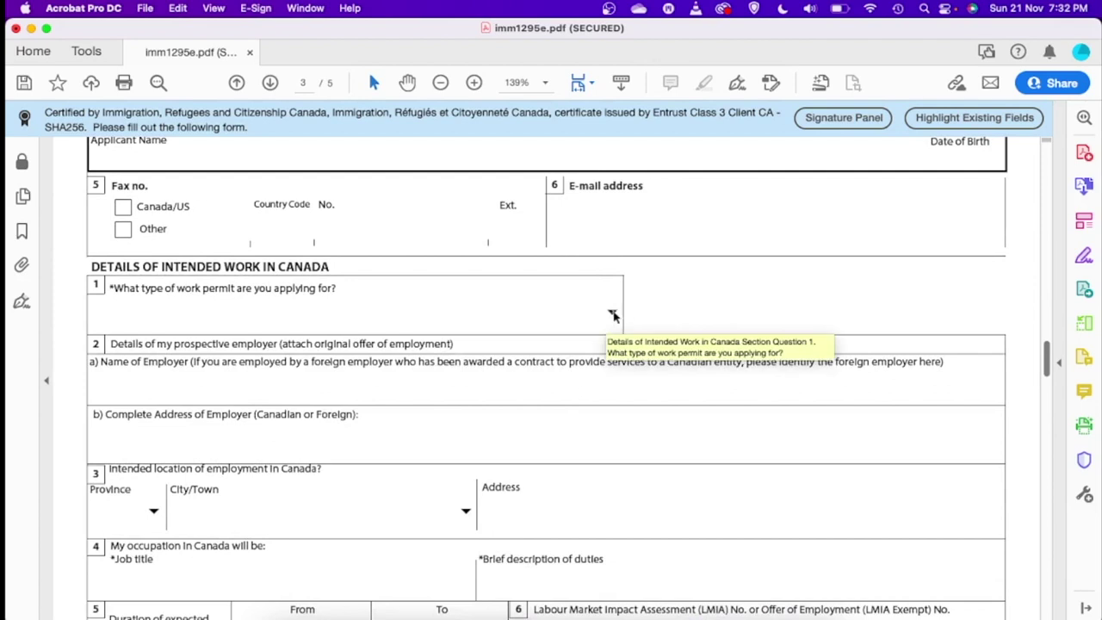
- Fill in intended work details: Open Work Permit, province ON, city Toronto
left_click(612, 314)
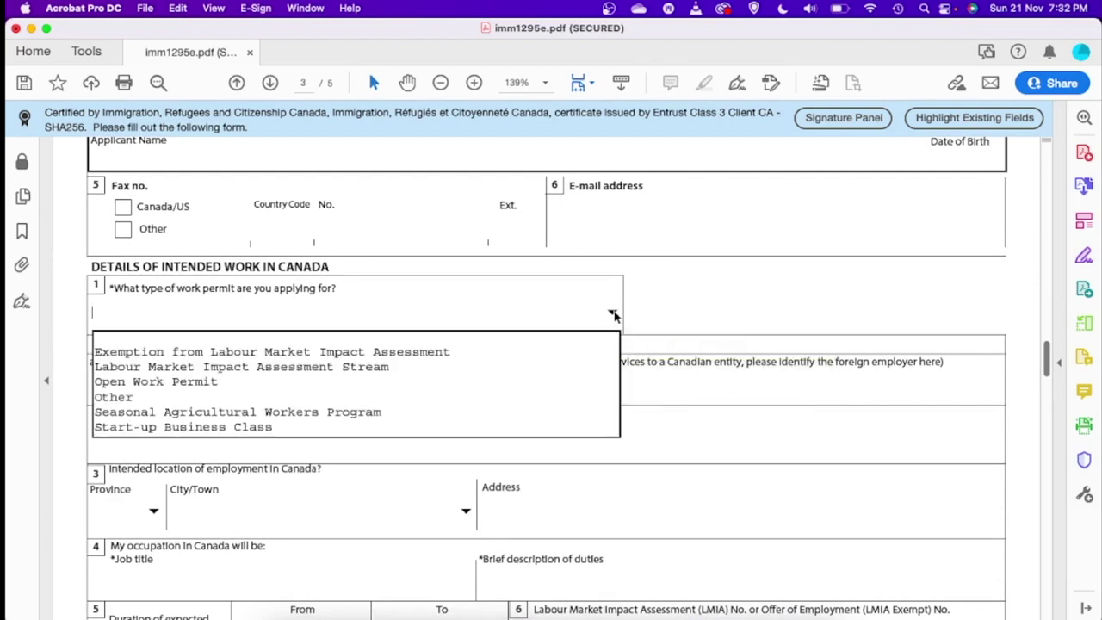
left_click(201, 384)
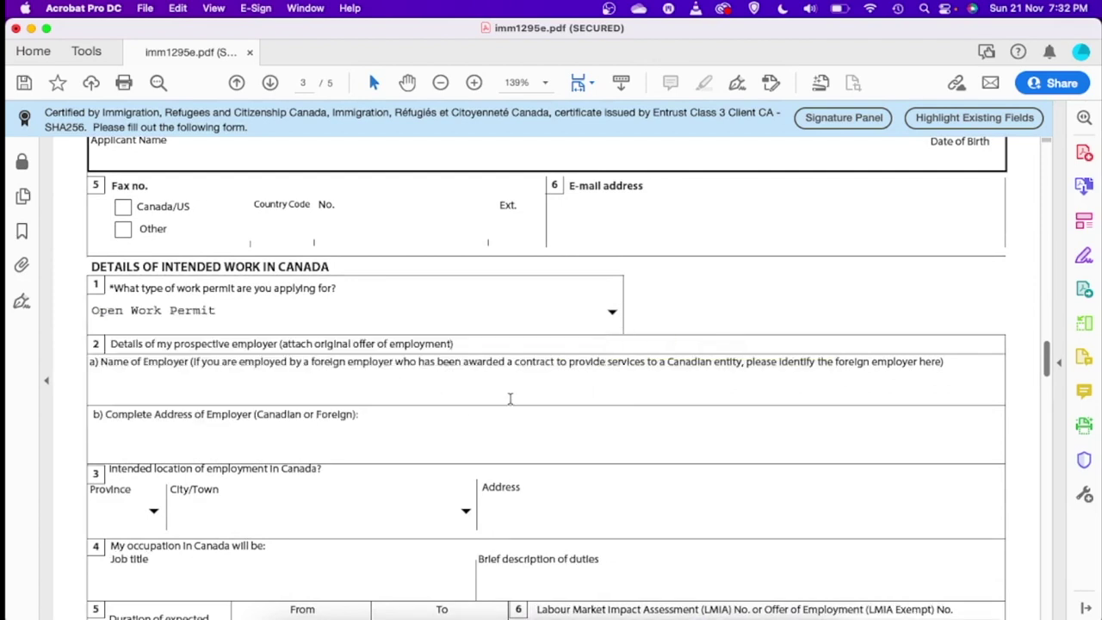
scroll(1045, 348, "down", 3)
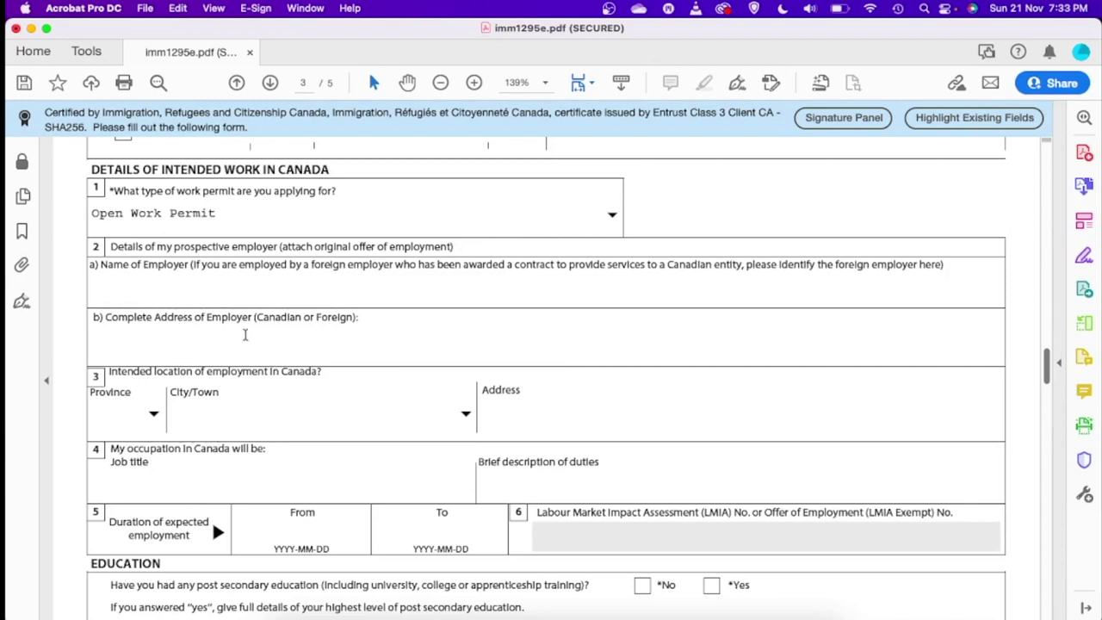
left_click(153, 417)
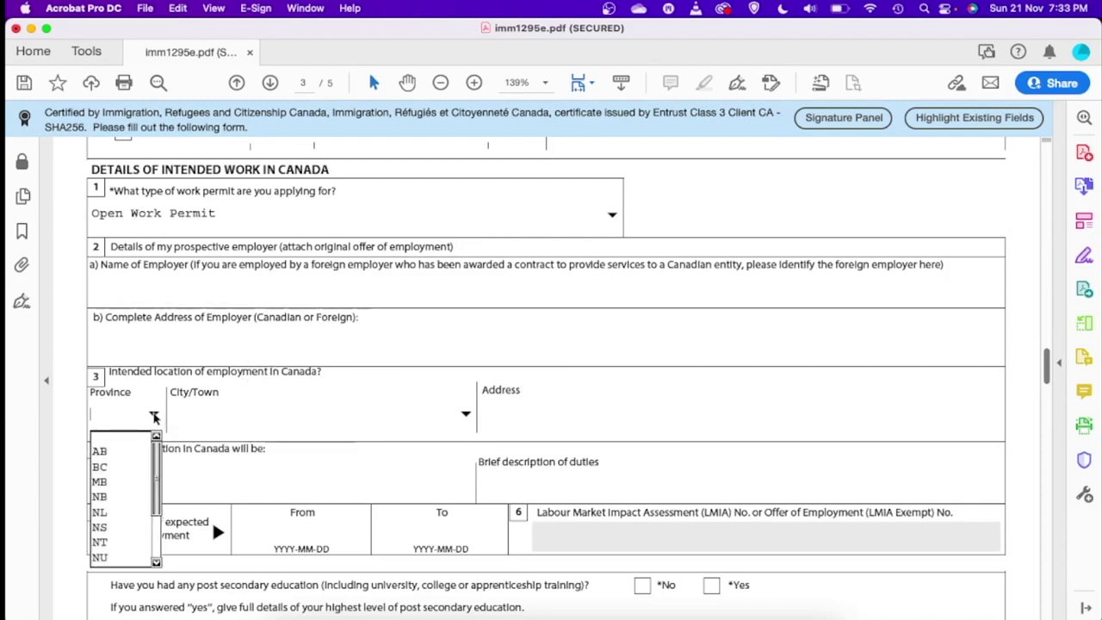
scroll(151, 505, "down", 2)
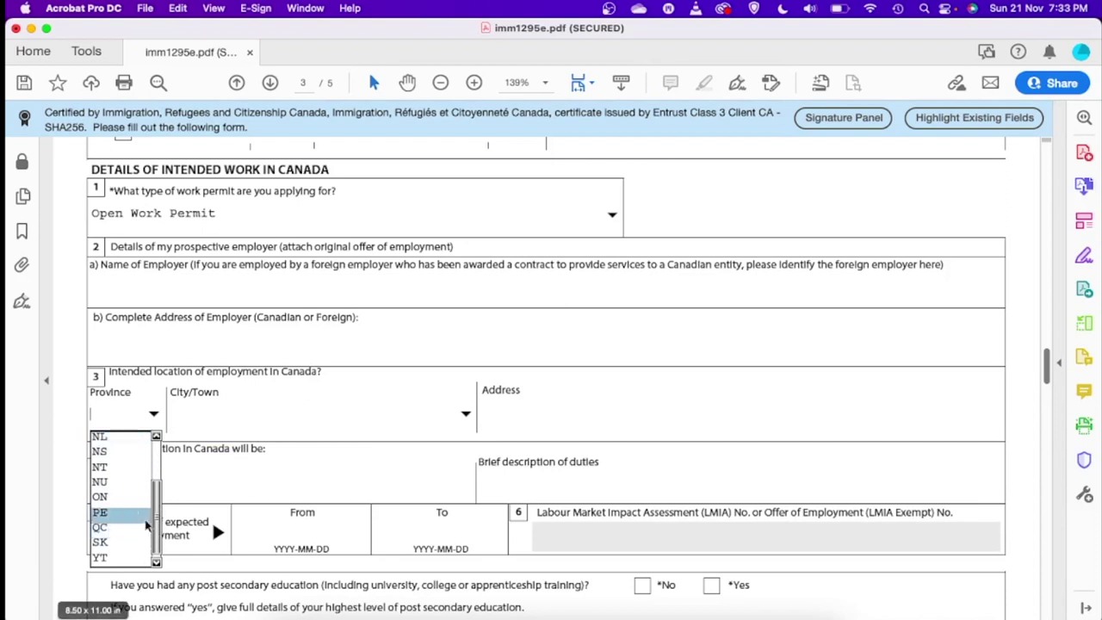
left_click(113, 496)
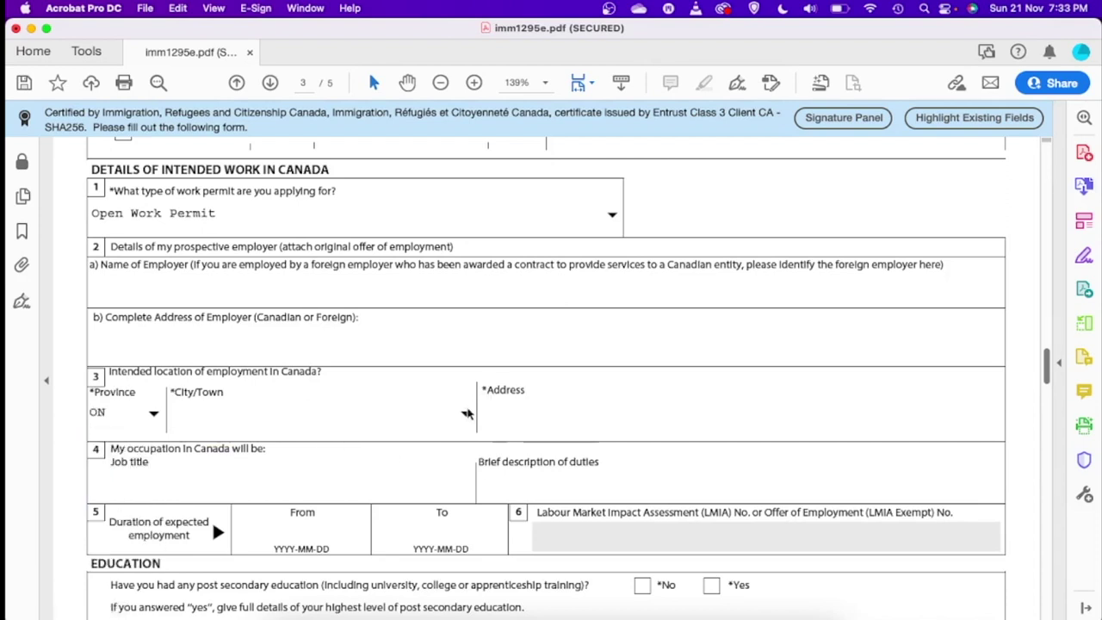
left_click(466, 413)
type("Tara")
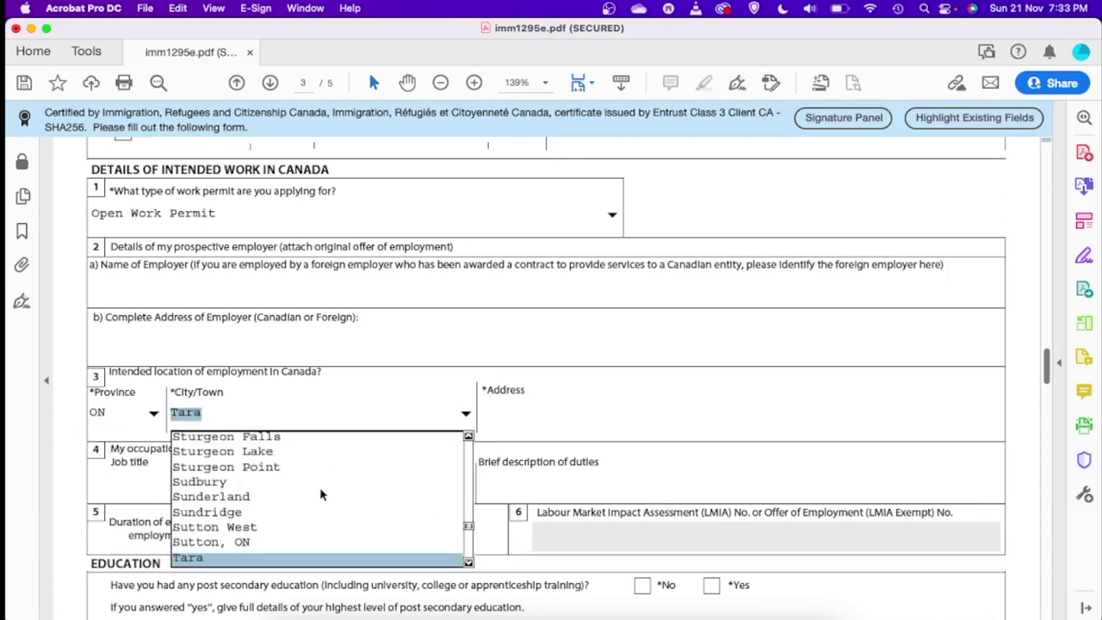
left_click_drag(468, 526, 466, 532)
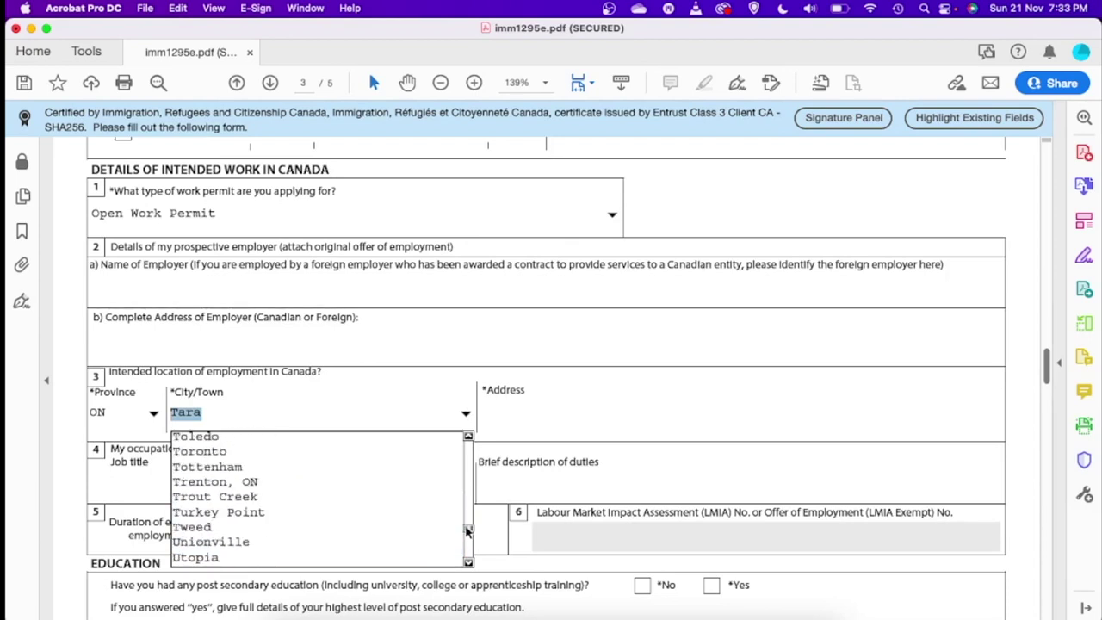
left_click(230, 454)
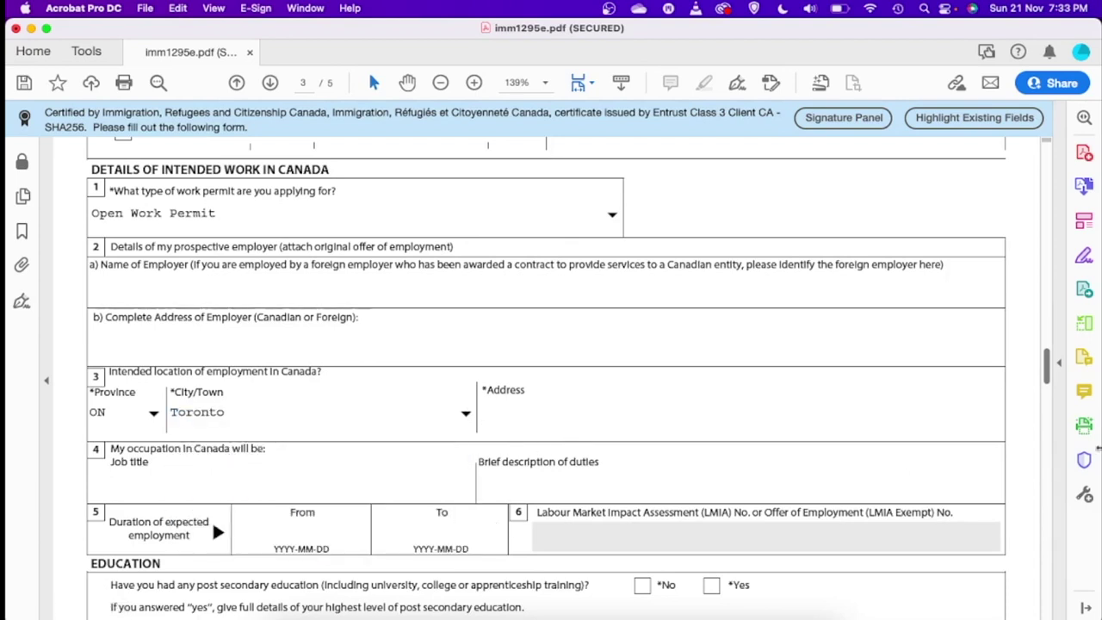
- Download the Family Information Form IMM5707 and bring up the Downloads folder in Finder
left_click_drag(1053, 370, 1057, 457)
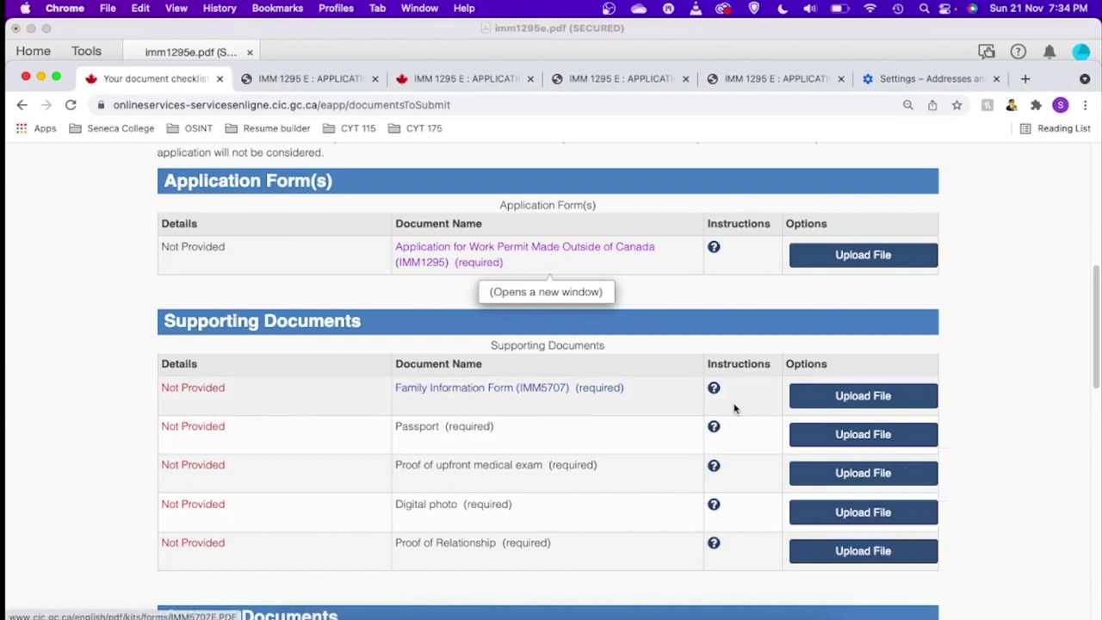
left_click(461, 393)
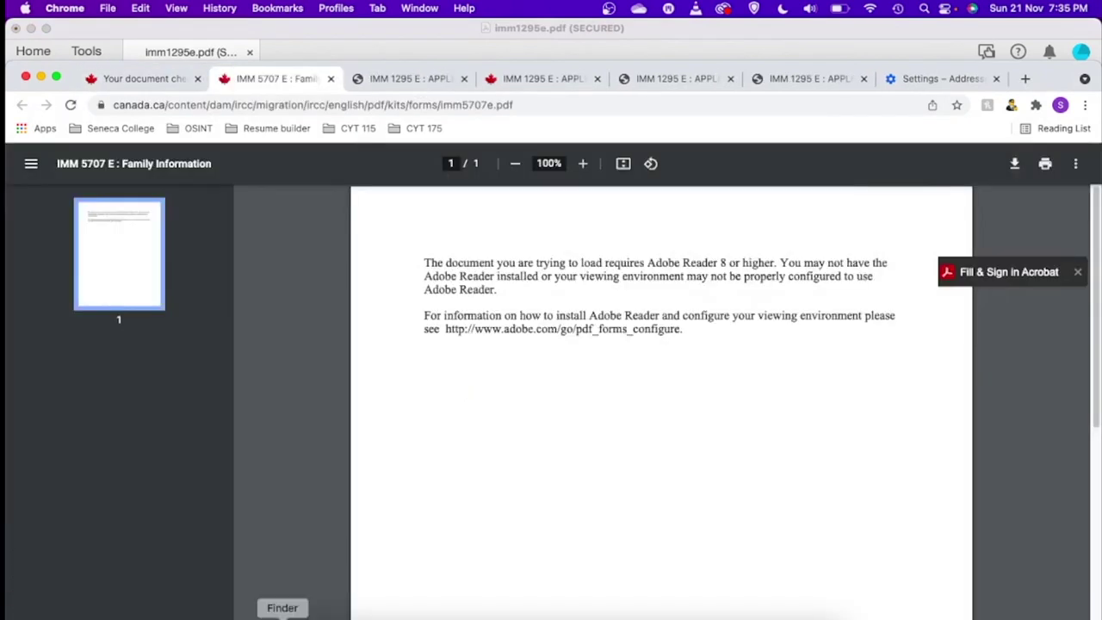
left_click(282, 616)
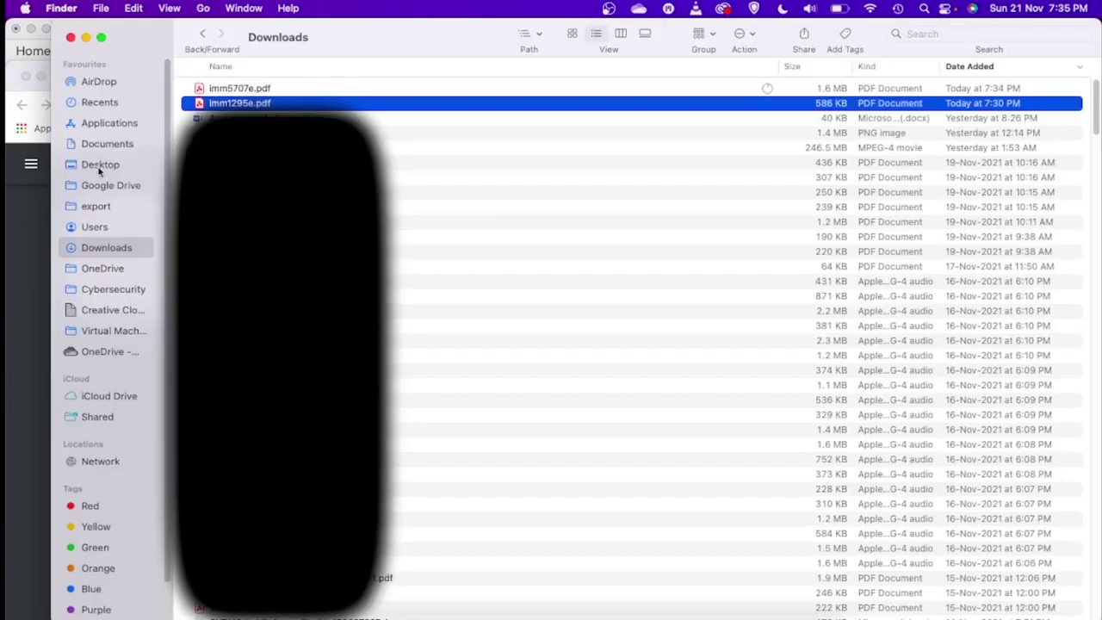
- Open imm5707e.pdf from Downloads in Acrobat as a second tab with Cmd+O
left_click(249, 91)
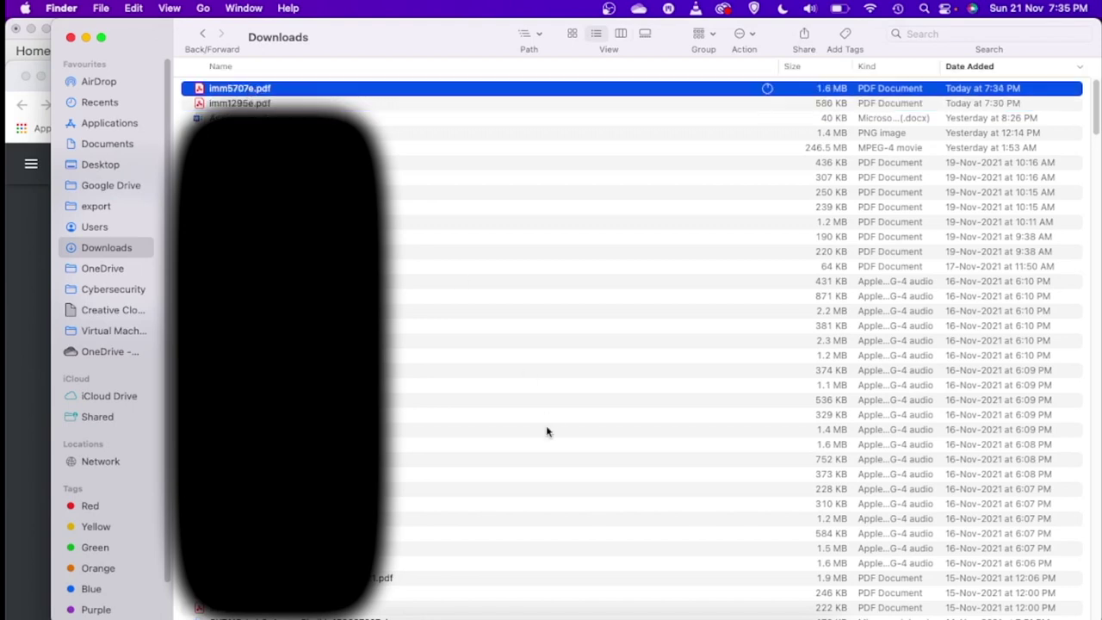
key("super+o")
scroll(371, 251, "down", 5)
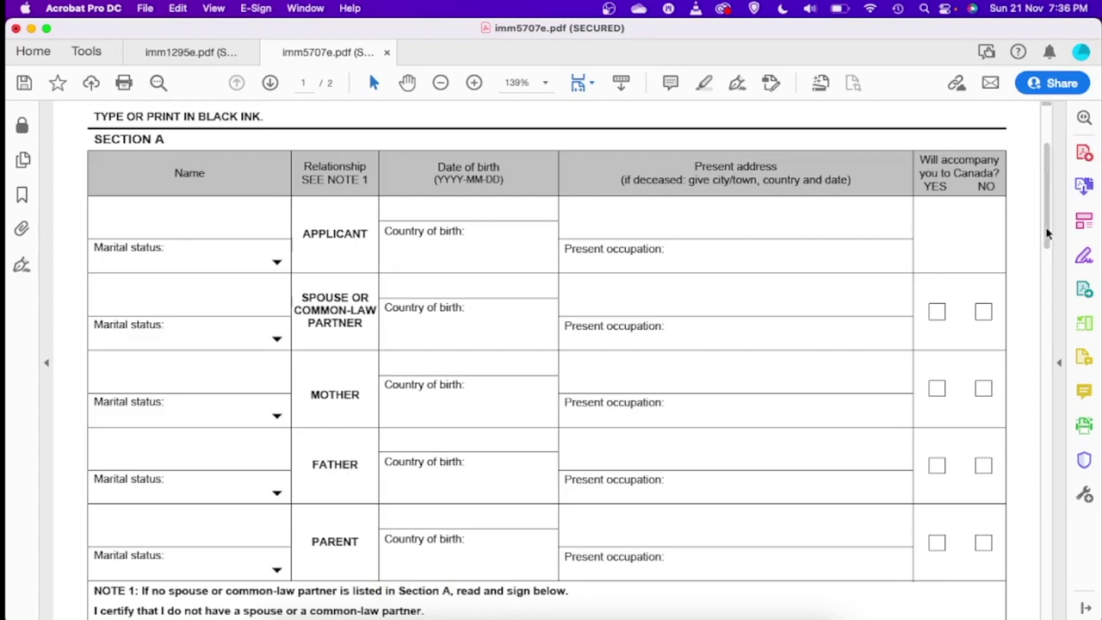
- Scroll through the empty Section A table of the IMM 5707 form
left_click_drag(1048, 235, 1048, 320)
- Switch back to Chrome's 'Your document checklist' tab and review the Supporting Documents list
key("super+Tab")
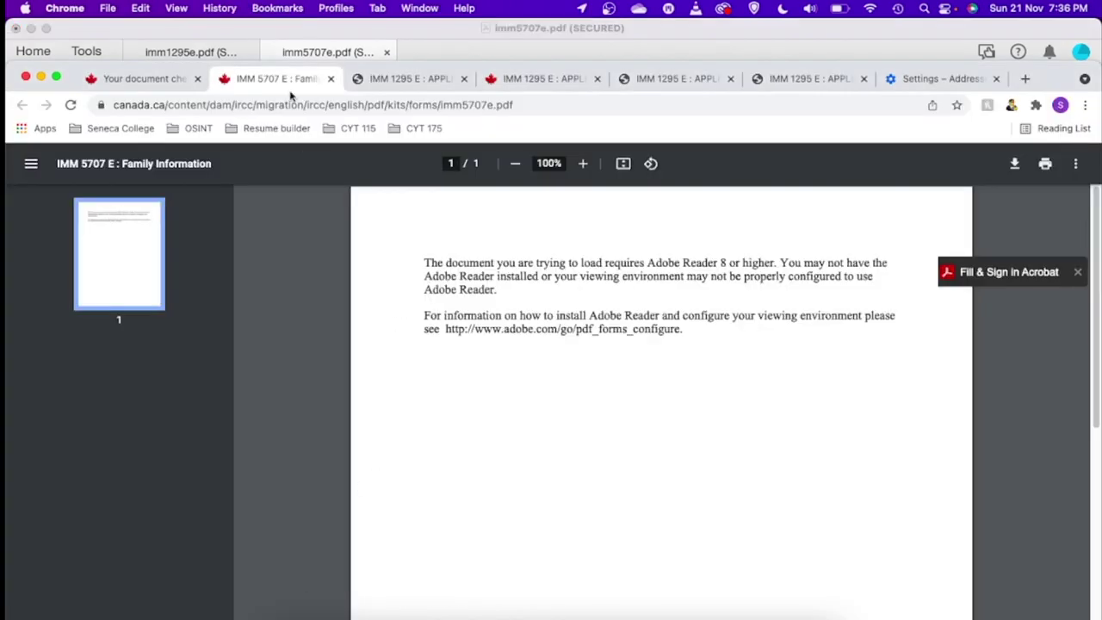
left_click(131, 78)
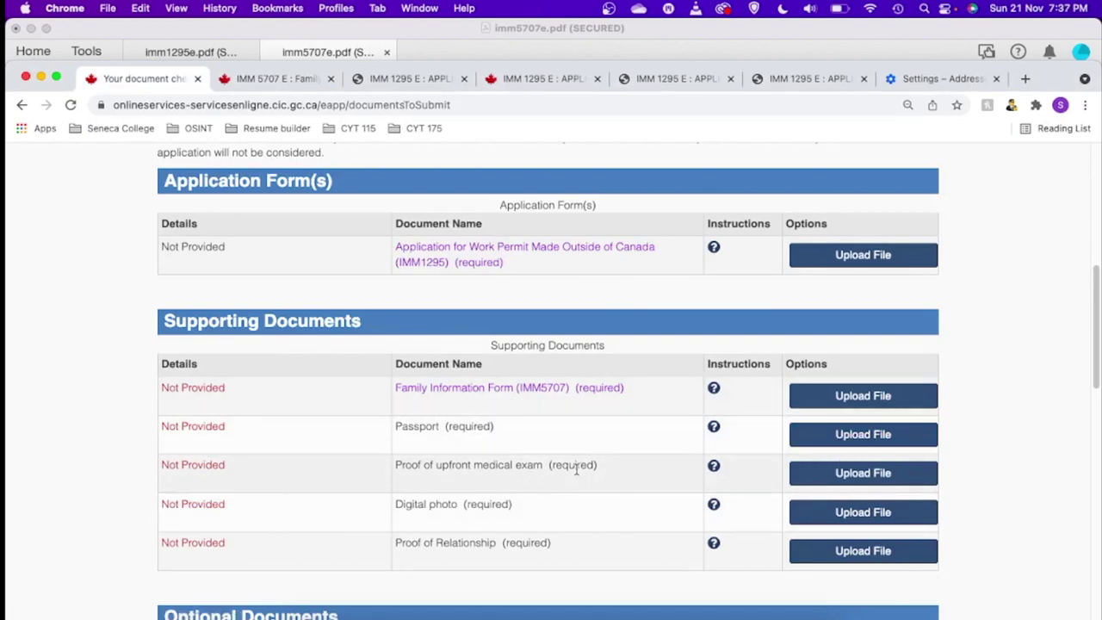
left_click_drag(401, 465, 540, 466)
left_click(508, 489)
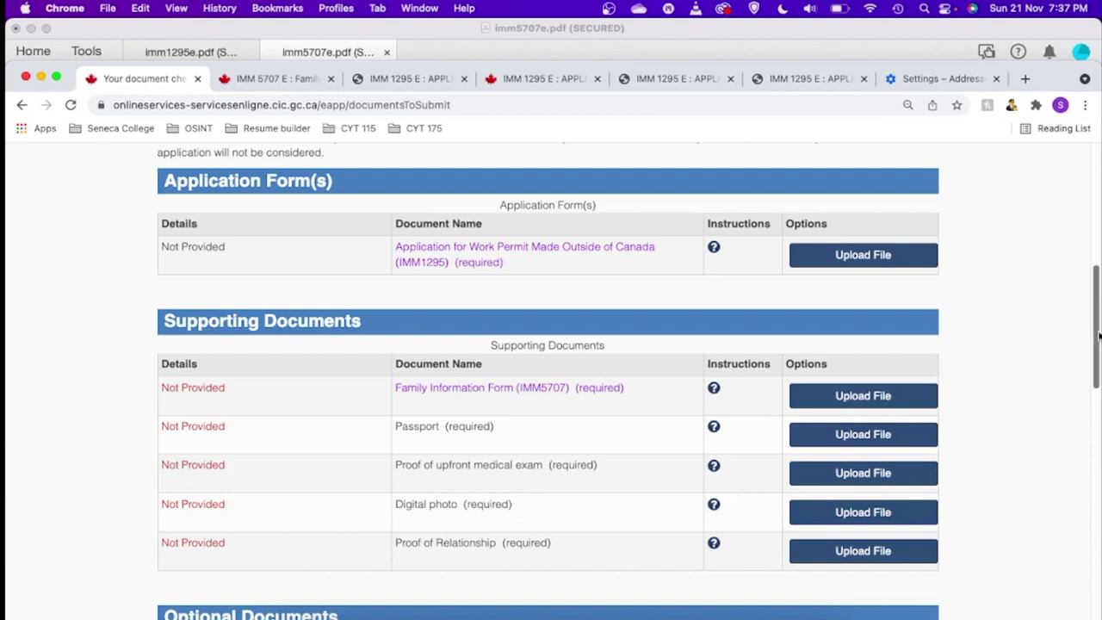
scroll(1098, 336, "down", 1)
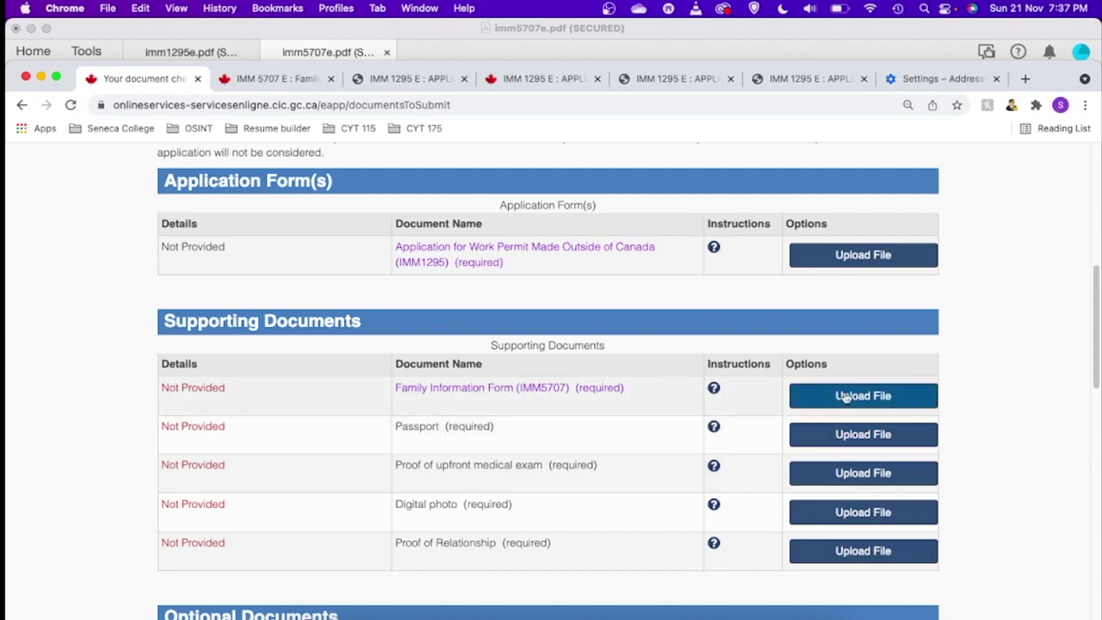
scroll(1100, 372, "down", 3)
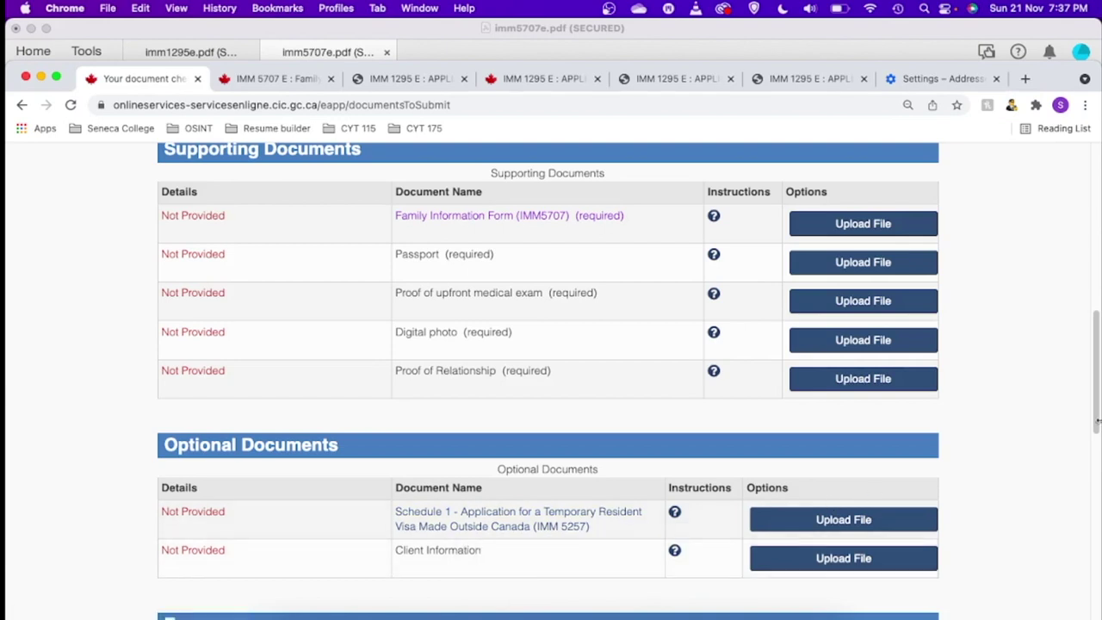
left_click_drag(1099, 422, 1098, 453)
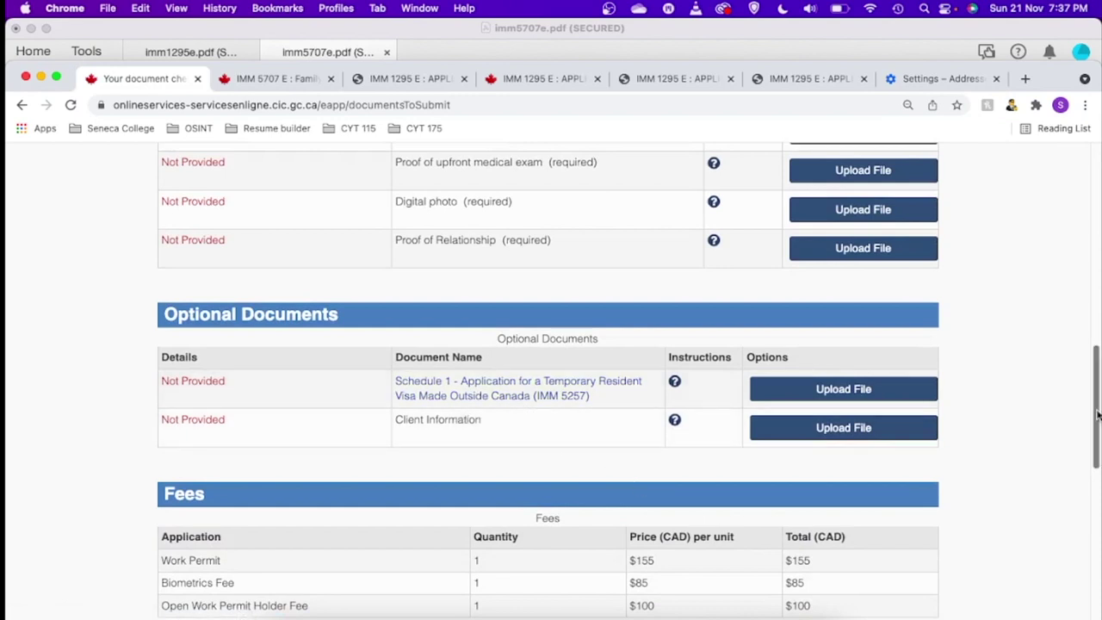
left_click_drag(1098, 416, 1097, 441)
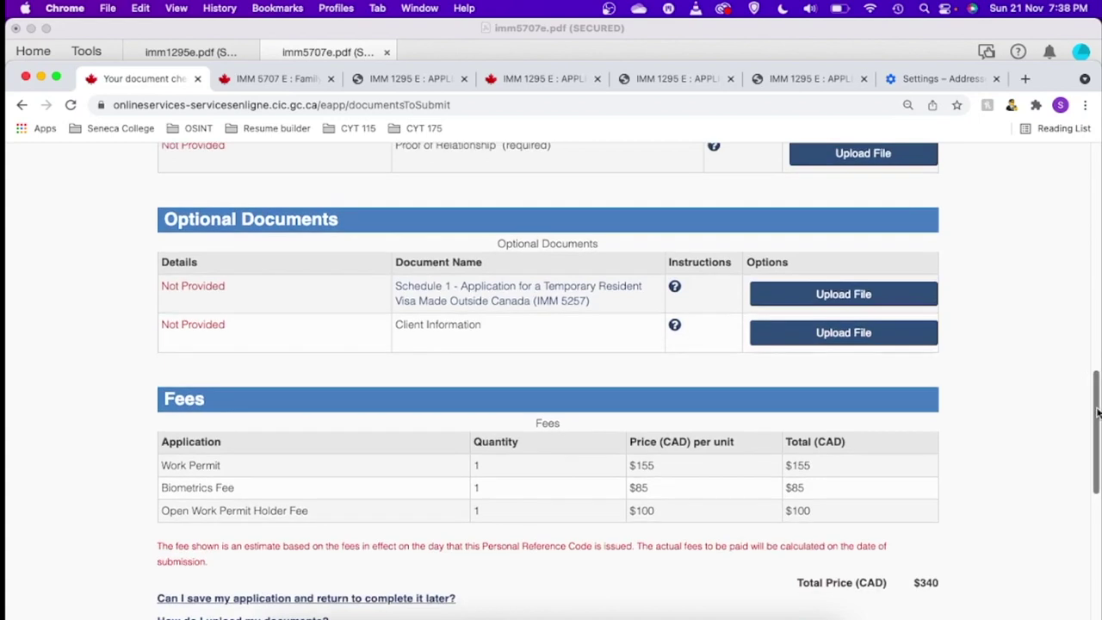
left_click_drag(1097, 414, 1097, 441)
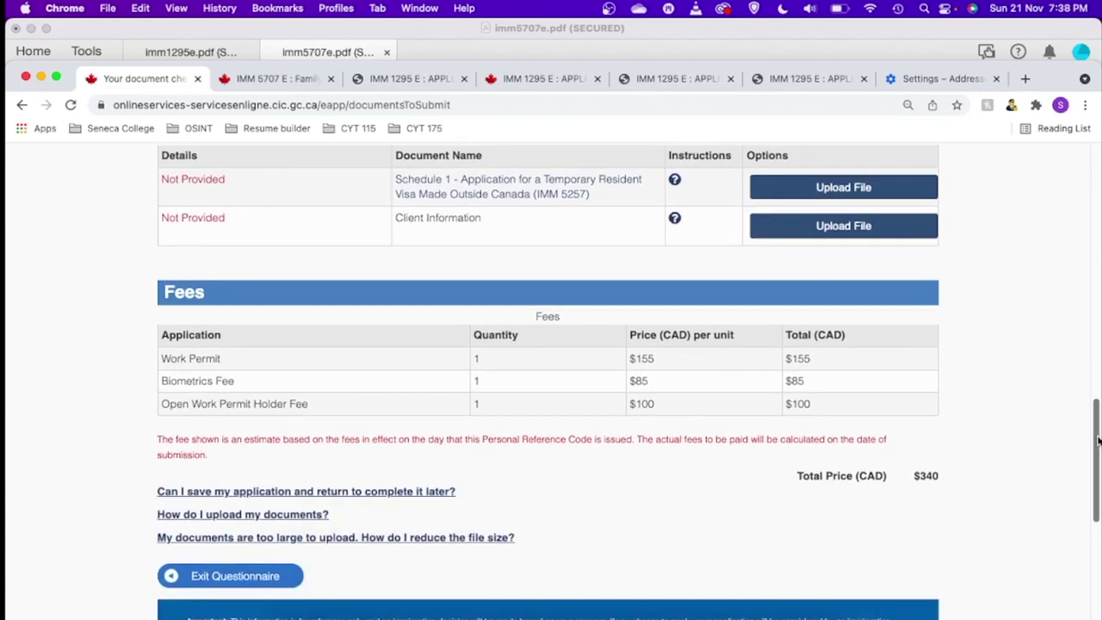
left_click_drag(931, 473, 882, 501)
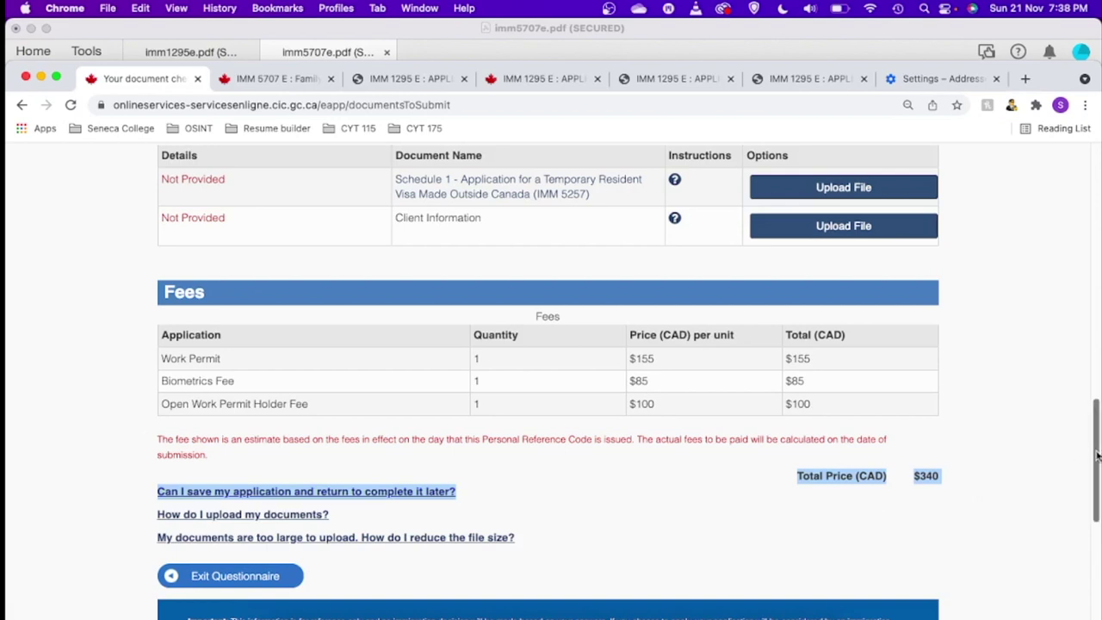
left_click_drag(1097, 456, 1097, 508)
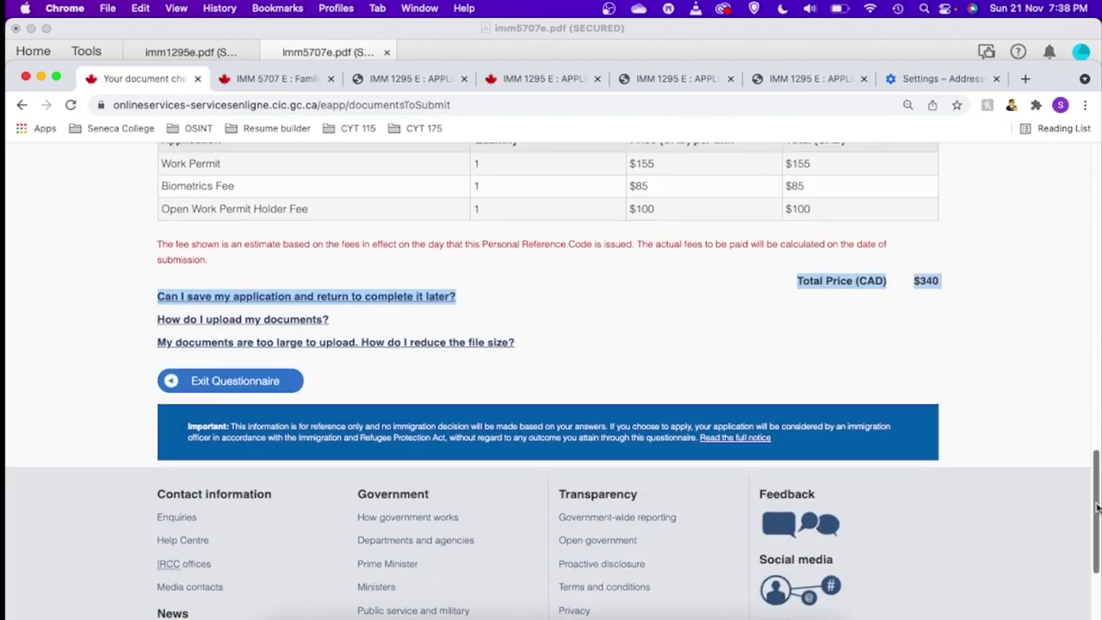
left_click(614, 365)
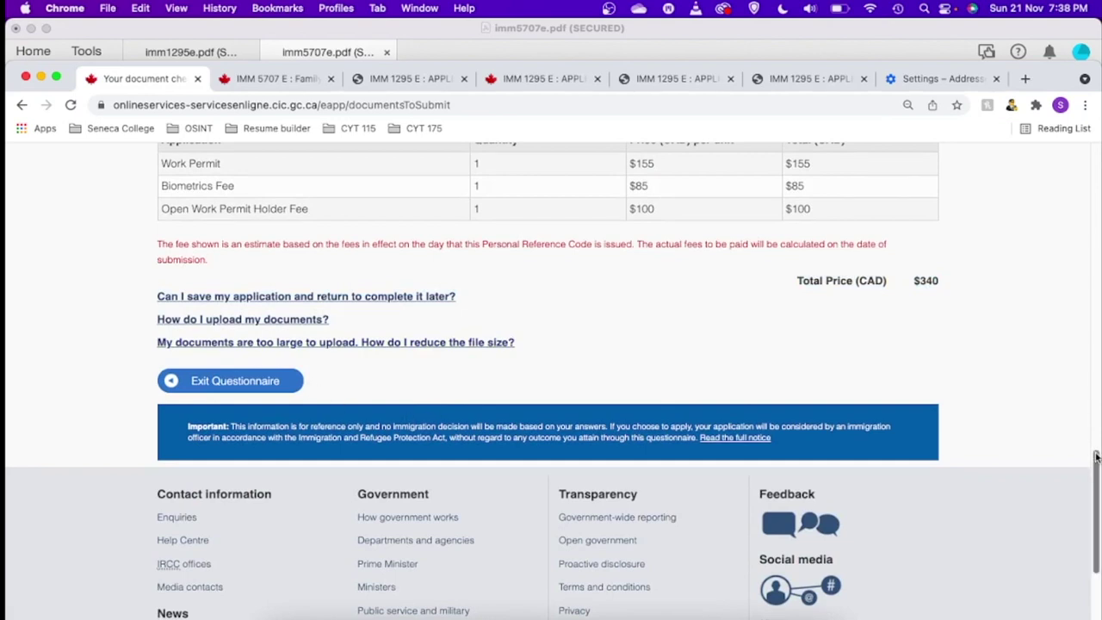
left_click_drag(1094, 454, 1089, 423)
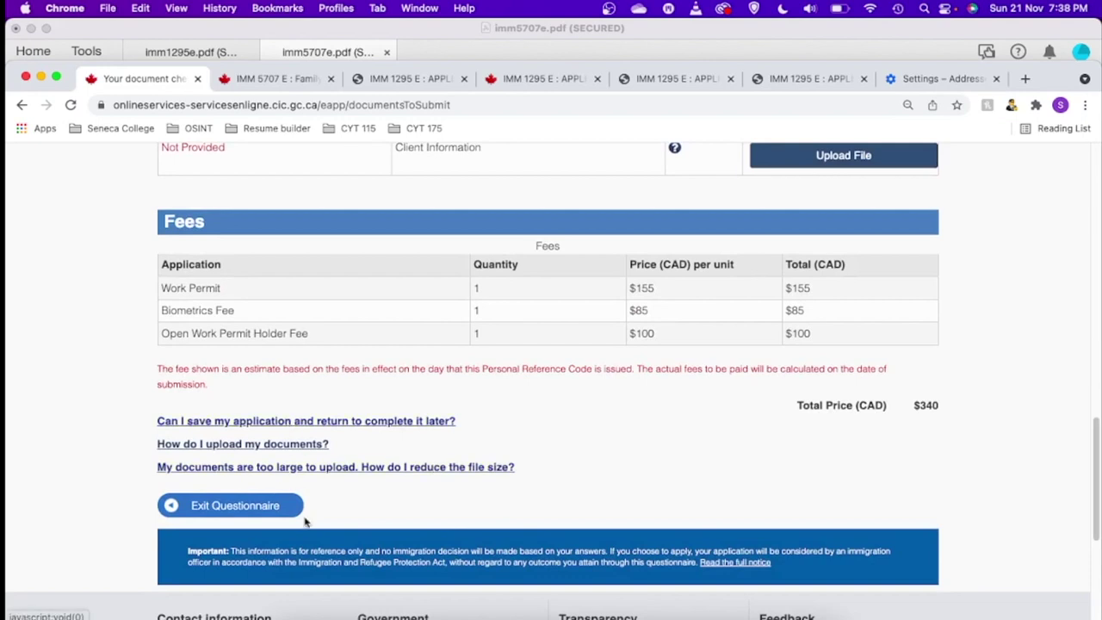
- Exit the questionnaire and confirm with Continue, keeping the details saved for 60 days
left_click(234, 506)
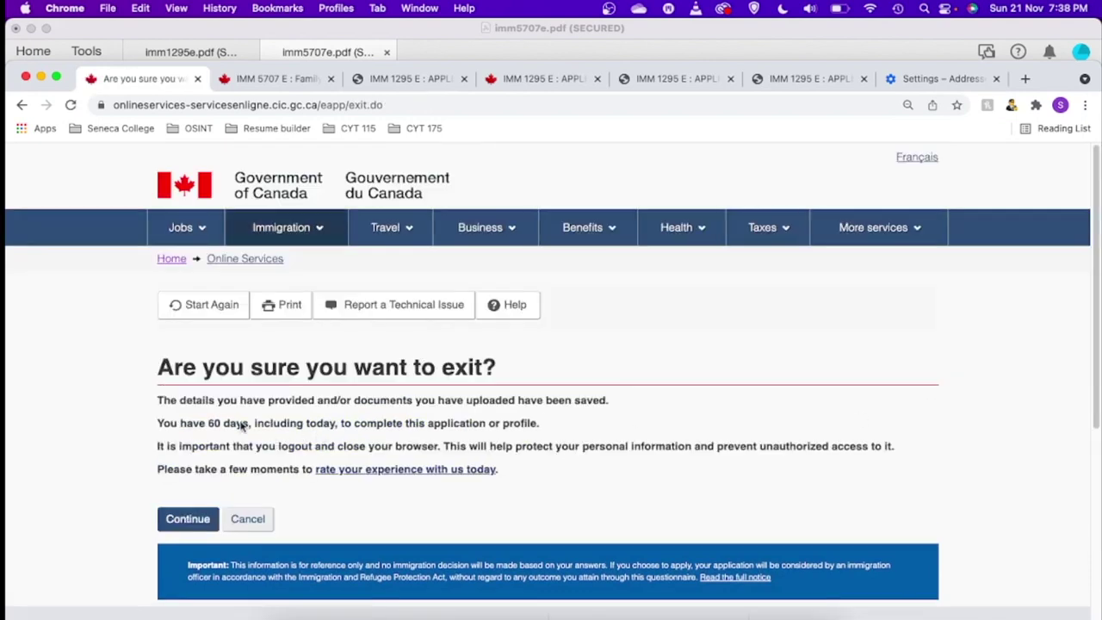
left_click(173, 521)
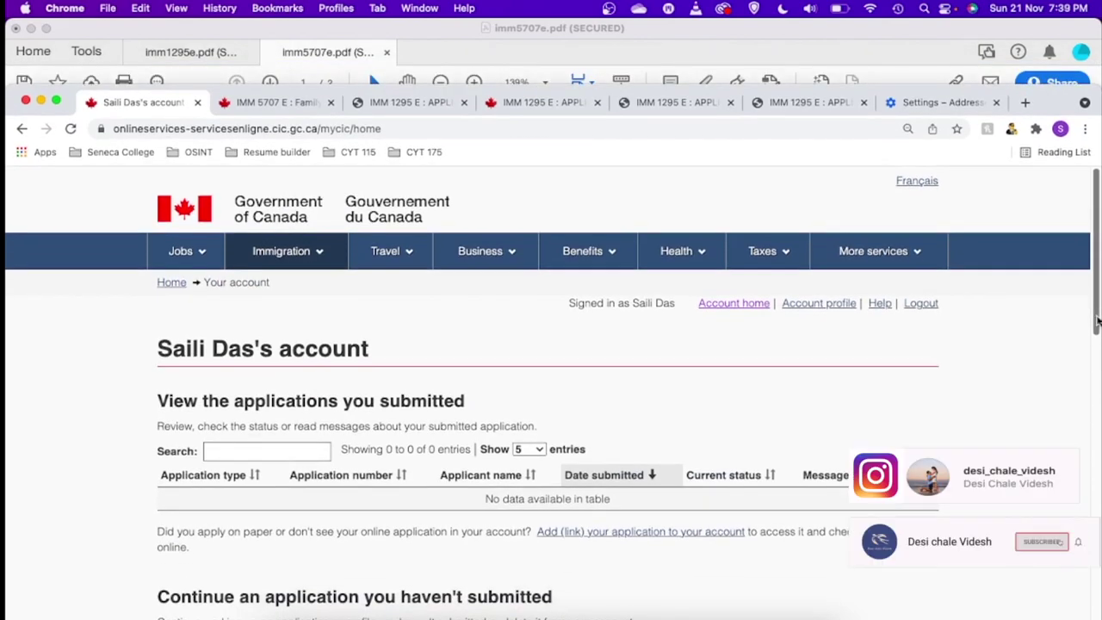
- Resume the unsubmitted online application from 'Continue an application you haven't submitted'
scroll(1096, 320, "down", 5)
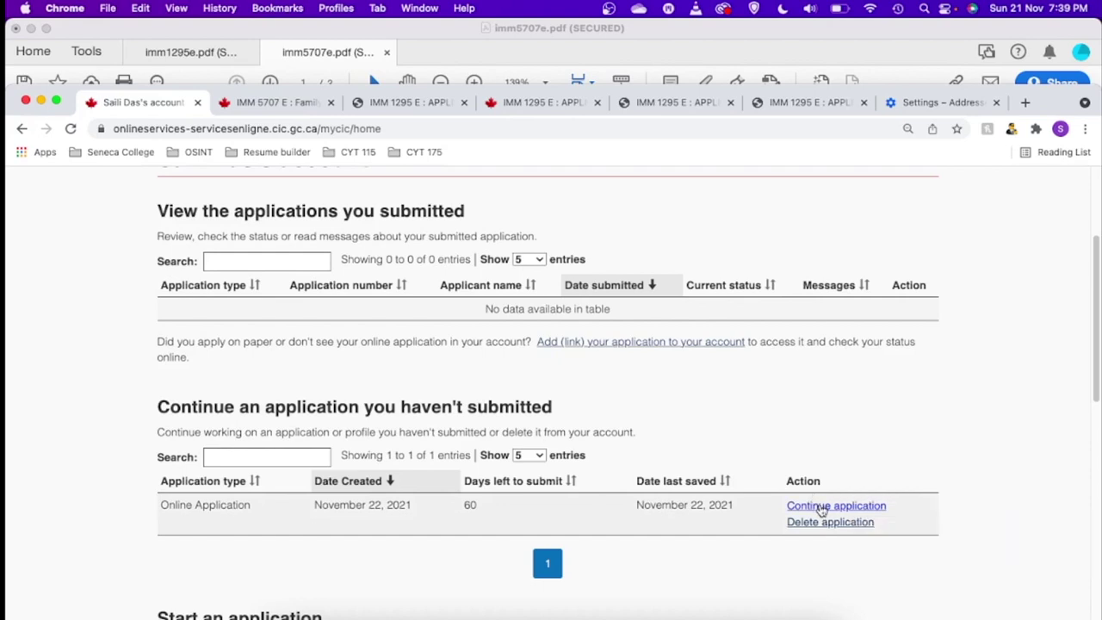
left_click(821, 510)
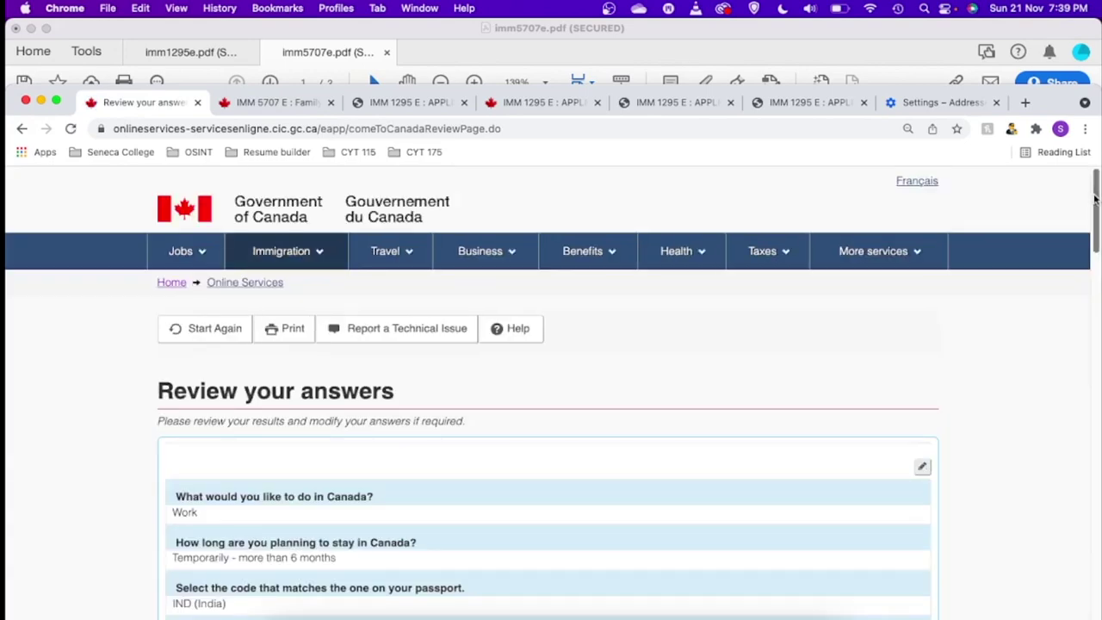
- Accept the reviewed answers (Work, over 6 months, IND) and continue to submission instructions
left_click_drag(1096, 200, 1095, 551)
left_click(882, 510)
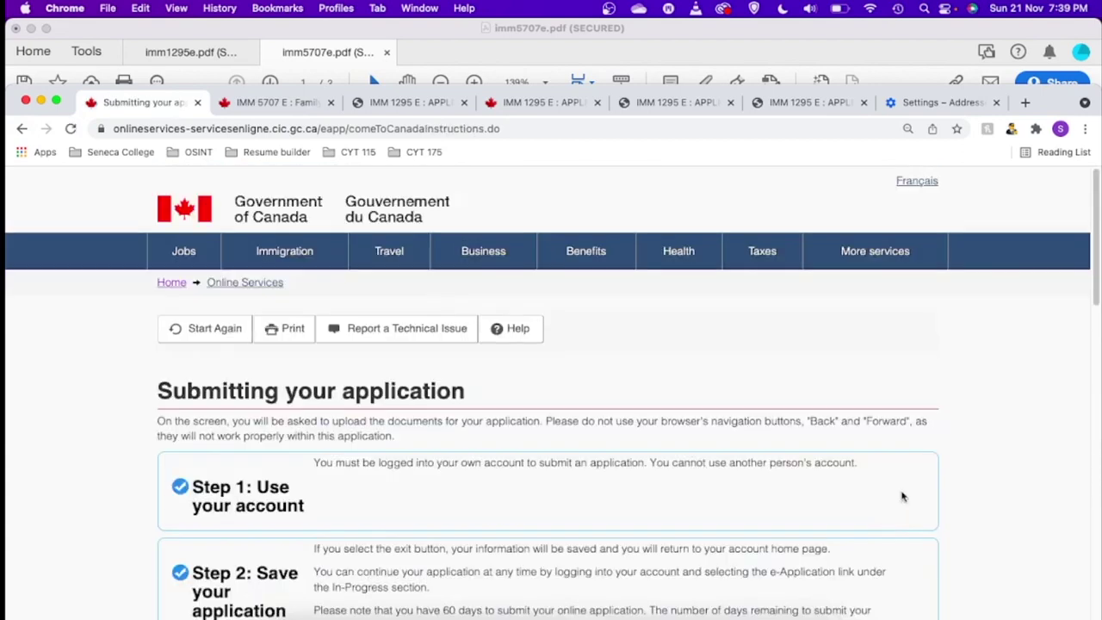